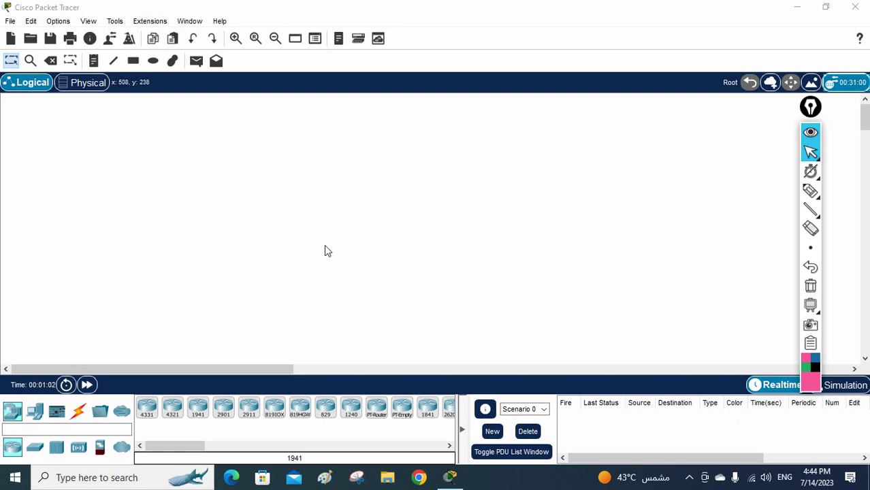
Step: Place a 2960 switch in the middle of the empty logical workspace
{"action": "left_click", "coordinate": [35, 451]}
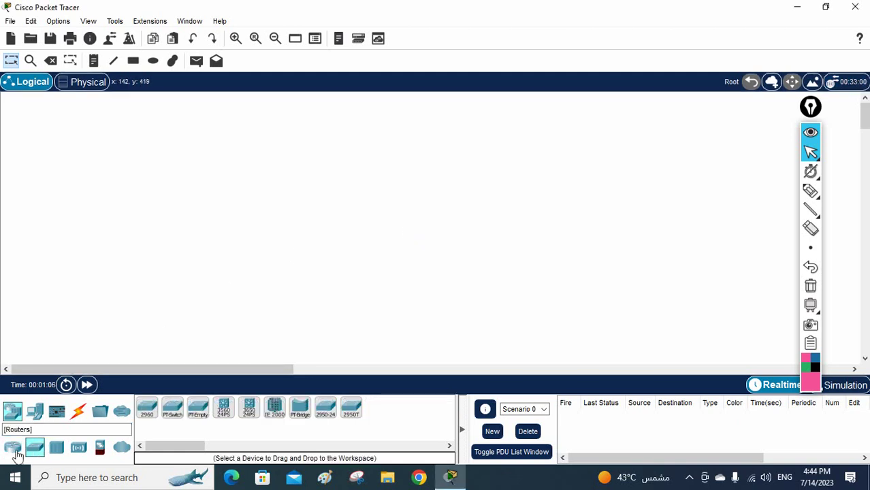
{"action": "left_click", "coordinate": [147, 407]}
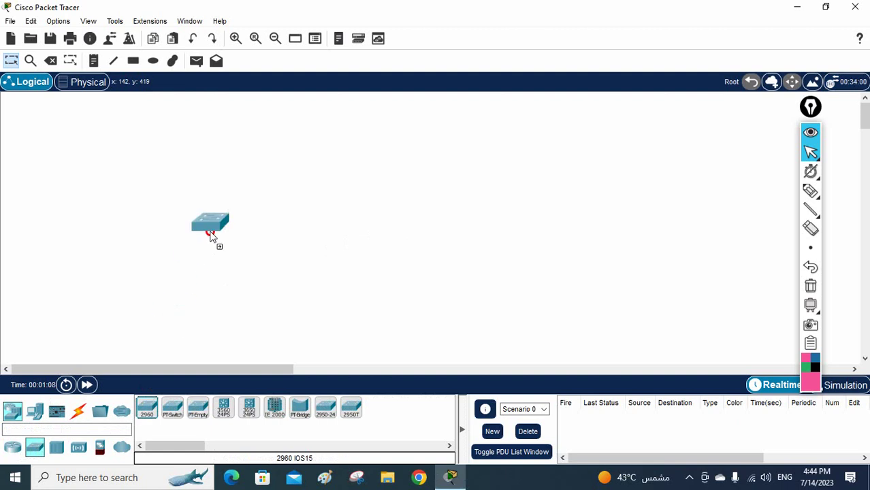
{"action": "left_click", "coordinate": [234, 206]}
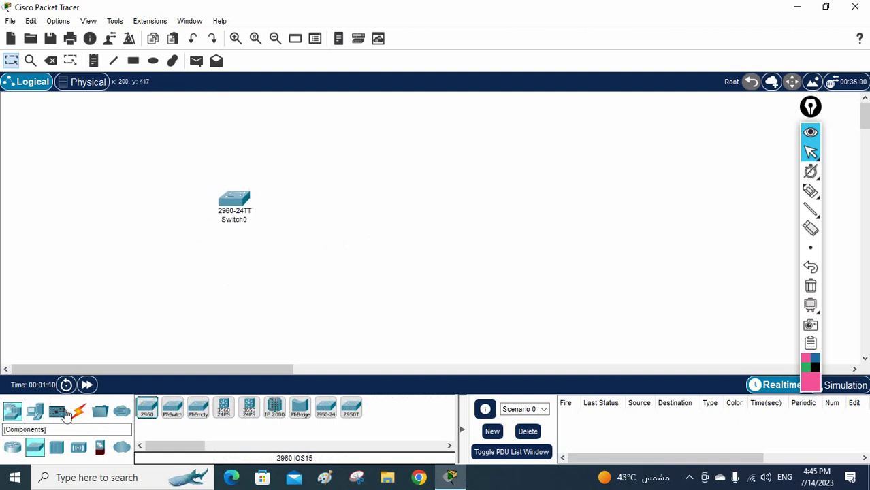
Step: Add two servers to the right of the switch, one above the other, and a PC to its left
{"action": "left_click", "coordinate": [38, 416]}
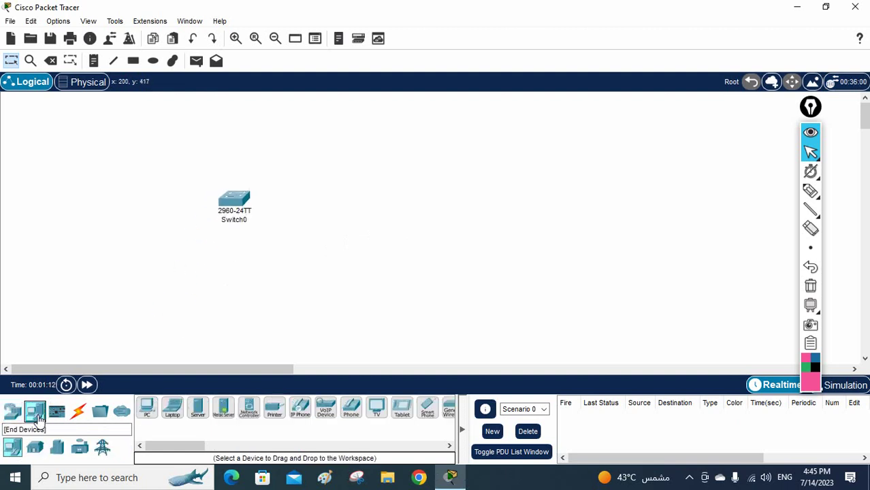
{"action": "left_click", "coordinate": [197, 410]}
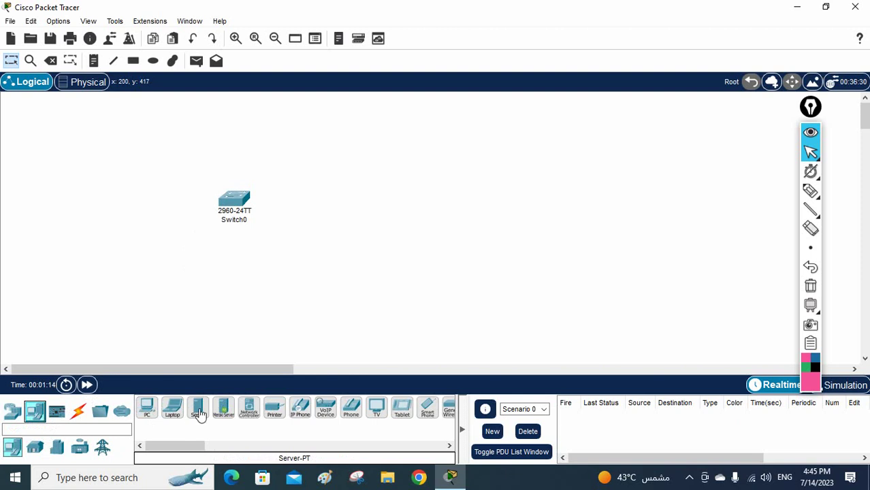
{"action": "left_click", "coordinate": [333, 141]}
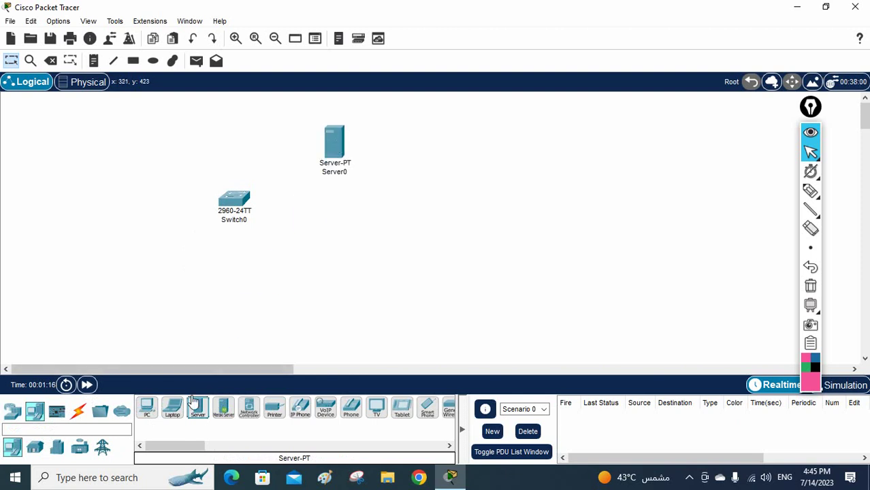
{"action": "left_click", "coordinate": [197, 409]}
{"action": "left_click", "coordinate": [322, 243]}
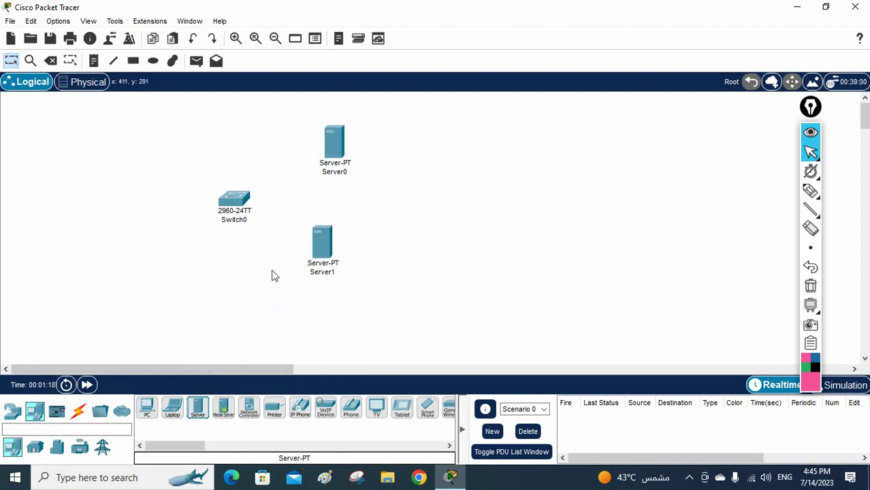
{"action": "left_click", "coordinate": [146, 409]}
{"action": "left_click", "coordinate": [144, 203]}
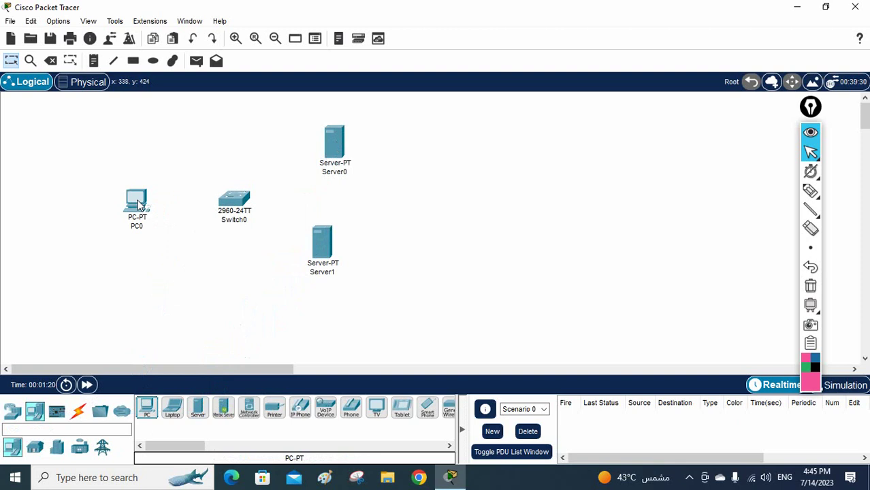
Step: Connect the PC to the switch using the automatically chosen connection type
{"action": "left_click", "coordinate": [79, 414]}
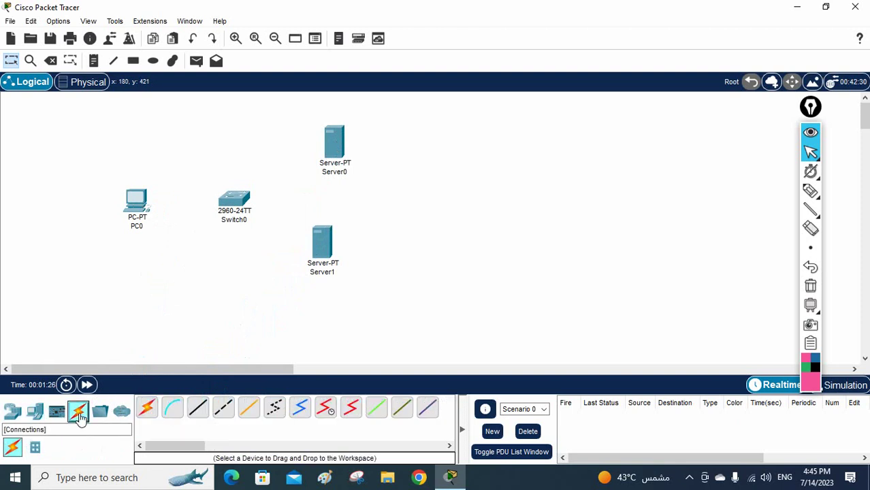
{"action": "left_click", "coordinate": [145, 413]}
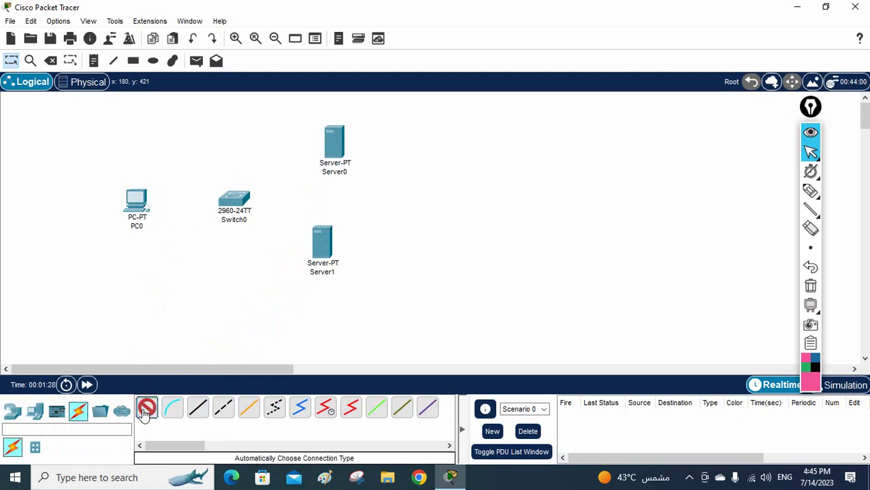
{"action": "left_click", "coordinate": [143, 200]}
{"action": "left_click", "coordinate": [233, 201]}
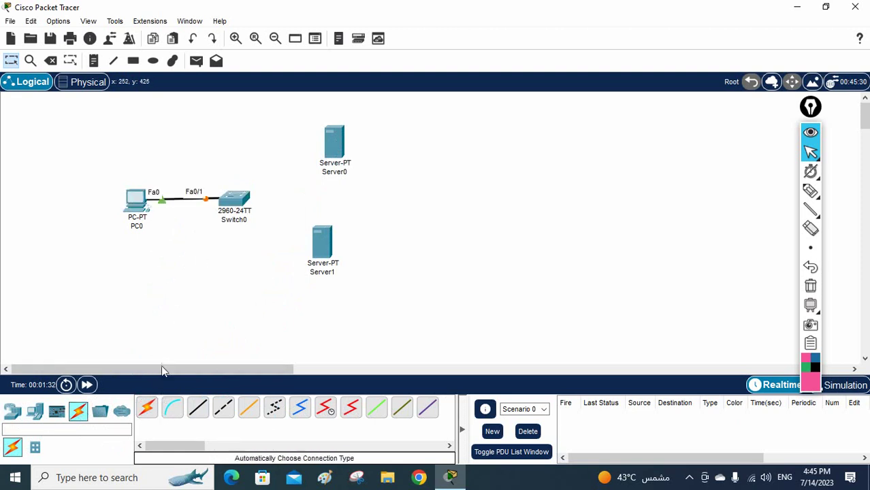
Step: Connect the switch to both servers using automatically chosen connections
{"action": "left_click", "coordinate": [146, 407]}
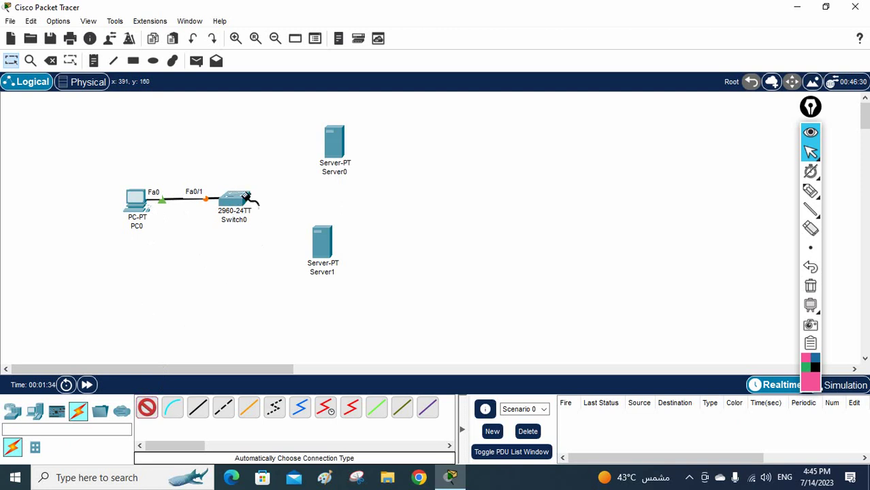
{"action": "left_click", "coordinate": [246, 197]}
{"action": "left_click", "coordinate": [334, 140]}
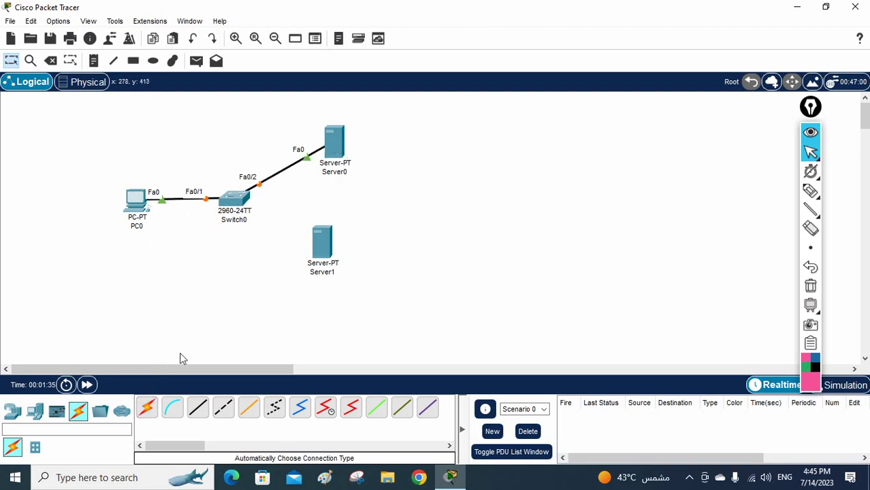
{"action": "left_click", "coordinate": [249, 210]}
{"action": "left_click", "coordinate": [323, 247]}
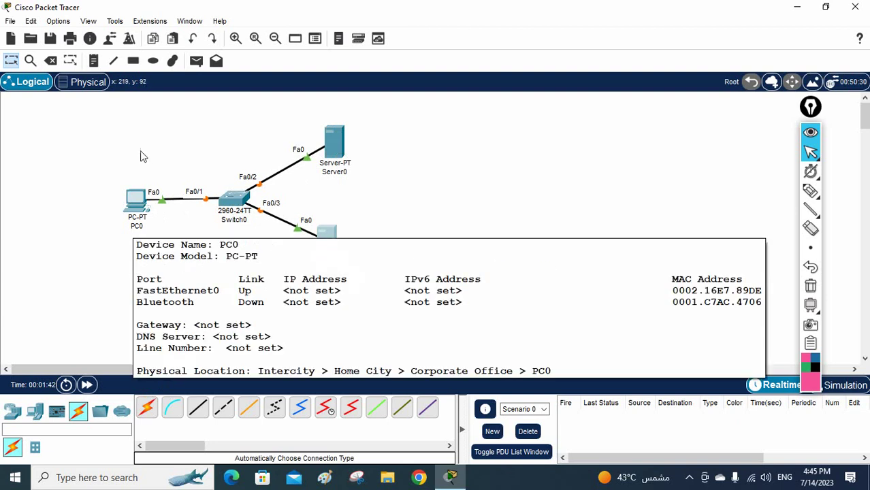
Step: Start a rectangle shape with a fill and set its fill color to light cyan #aaffff
{"action": "left_click", "coordinate": [133, 61]}
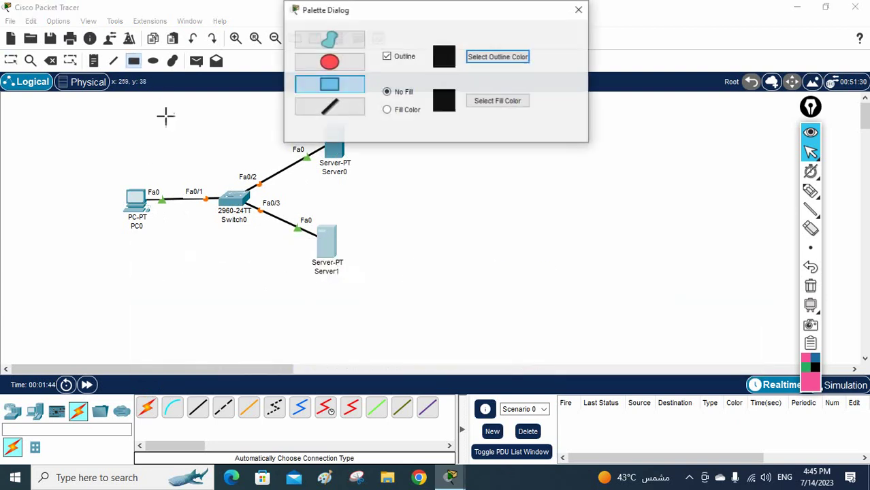
{"action": "left_click", "coordinate": [400, 111]}
{"action": "left_click", "coordinate": [479, 110]}
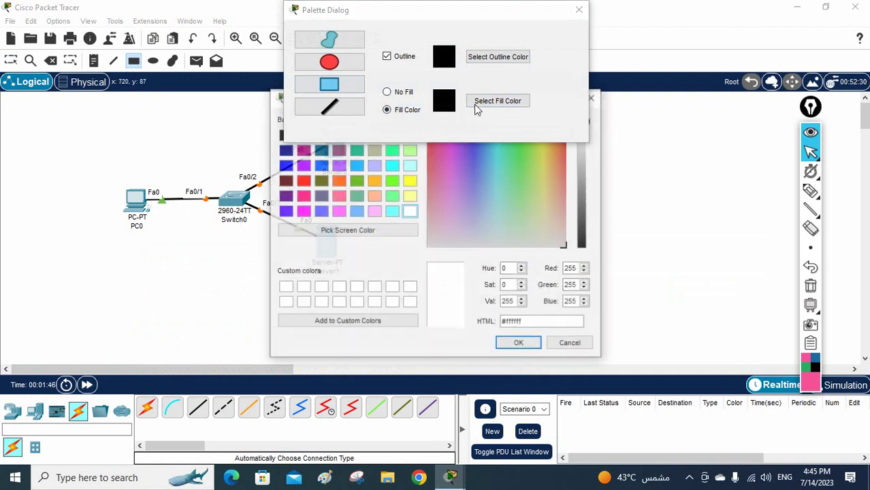
{"action": "left_click", "coordinate": [409, 167]}
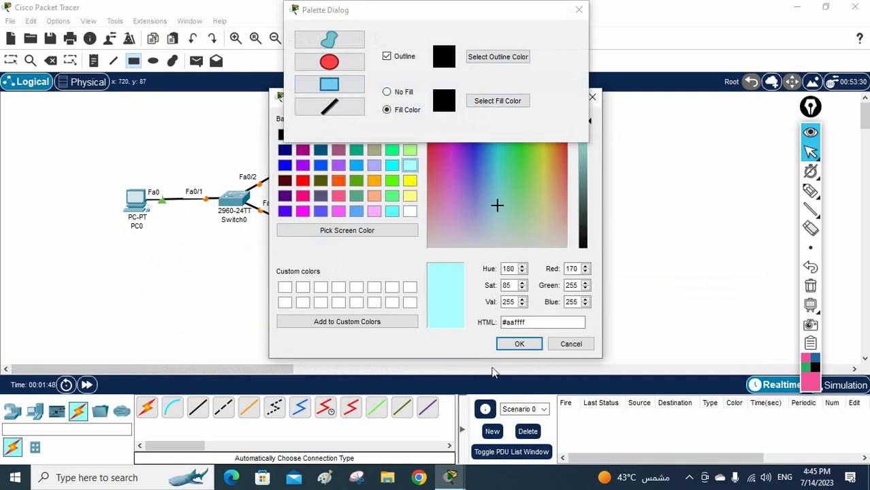
{"action": "left_click", "coordinate": [503, 345]}
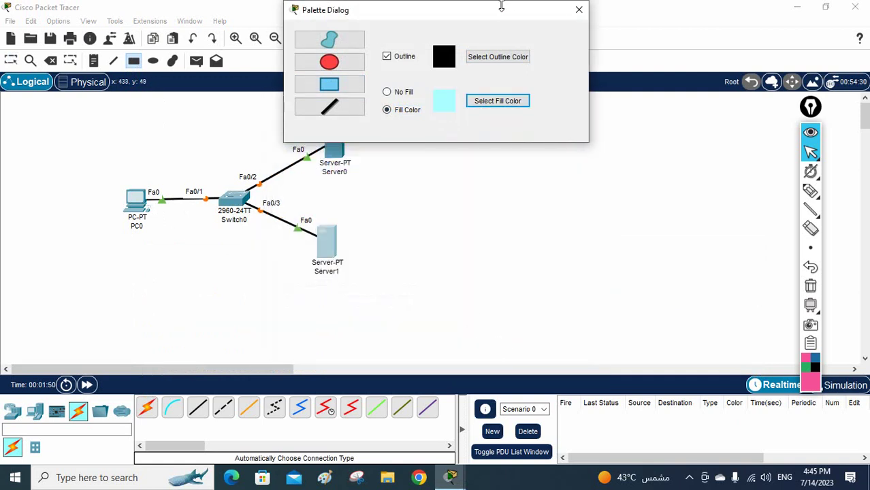
Step: Draw the filled rectangle around the whole topology and shift it slightly right so the devices sit centered
{"action": "left_click_drag", "start_coordinate": [500, 8], "coordinate": [610, 32]}
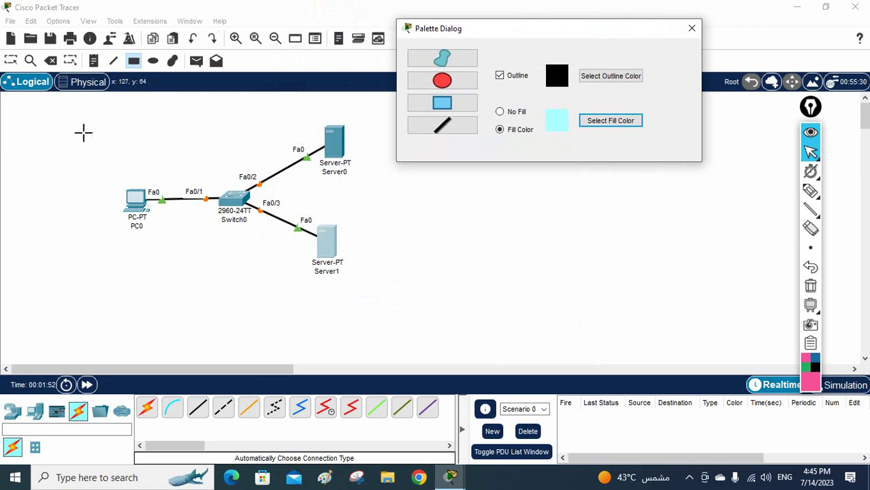
{"action": "left_click_drag", "start_coordinate": [72, 114], "coordinate": [386, 298]}
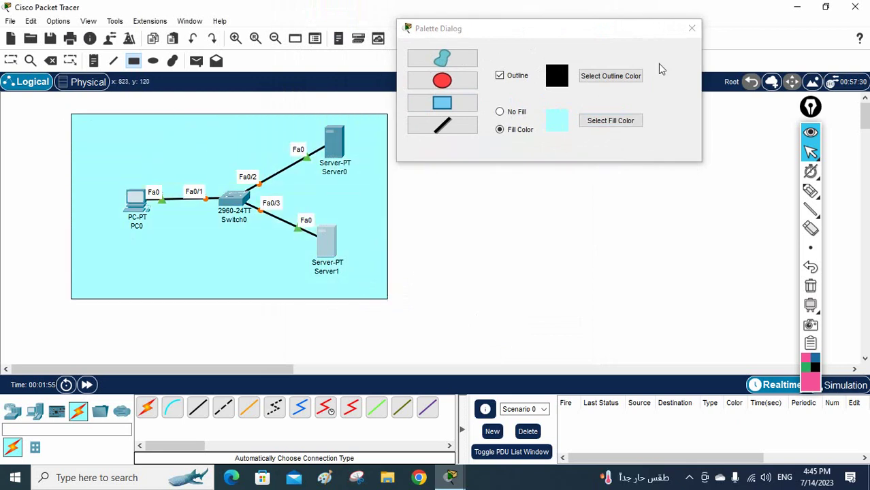
{"action": "left_click", "coordinate": [691, 28]}
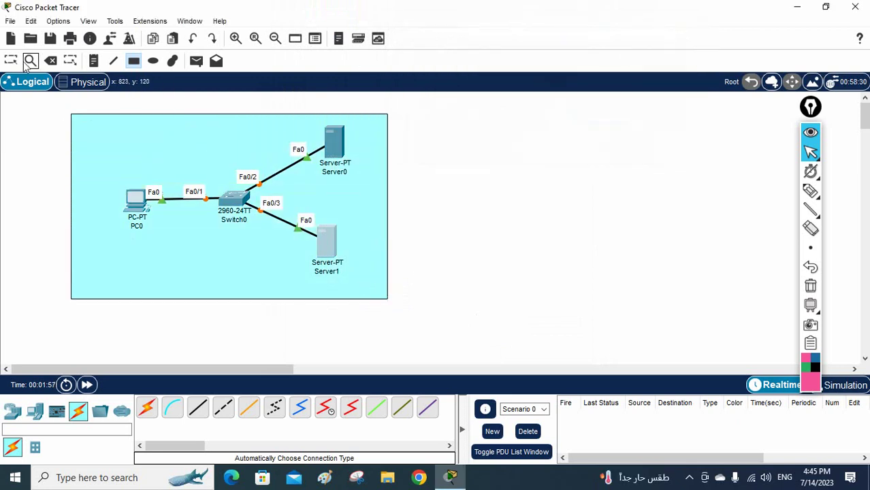
{"action": "left_click", "coordinate": [10, 60]}
{"action": "left_click_drag", "start_coordinate": [132, 151], "coordinate": [149, 152]}
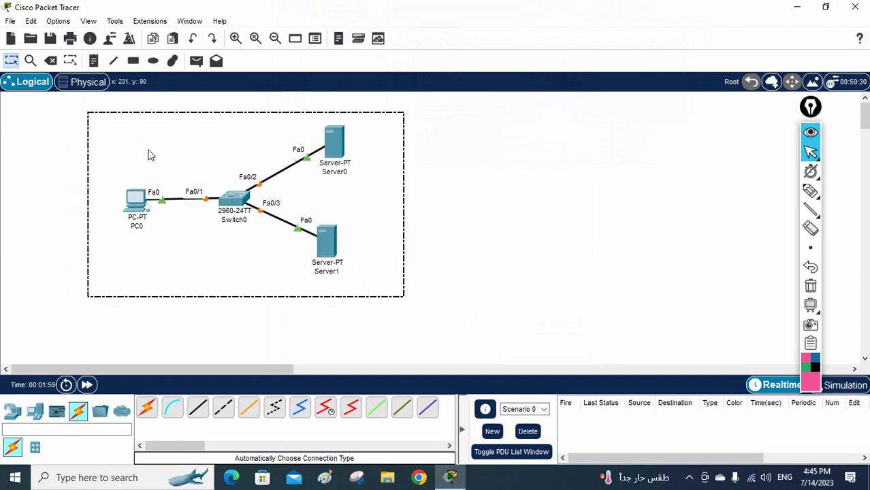
Step: Add the note "How to configure DNS in Cisco Packet Tracer" near the upper-left corner of the rectangle
{"action": "left_click", "coordinate": [93, 61]}
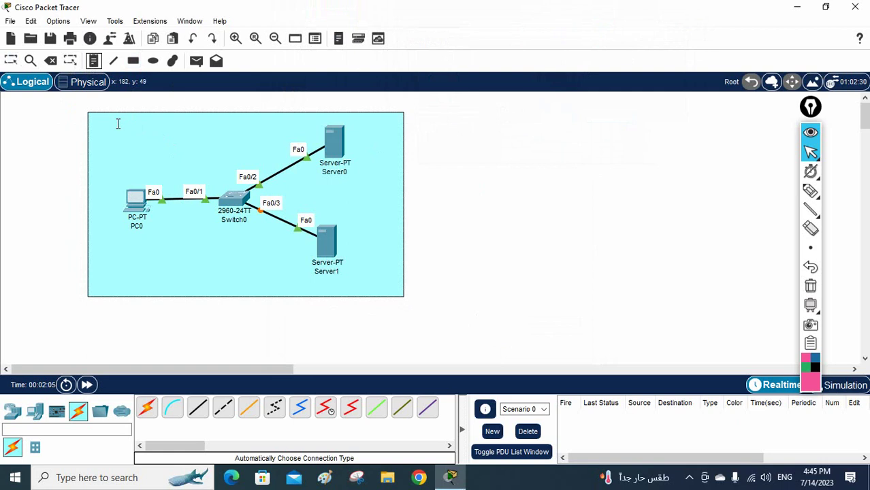
{"action": "left_click", "coordinate": [114, 128]}
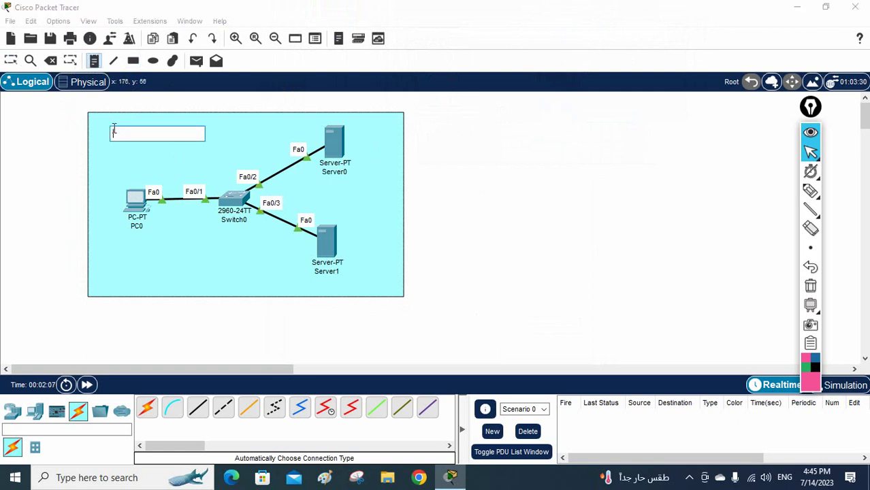
{"action": "type", "text": "Ho"}
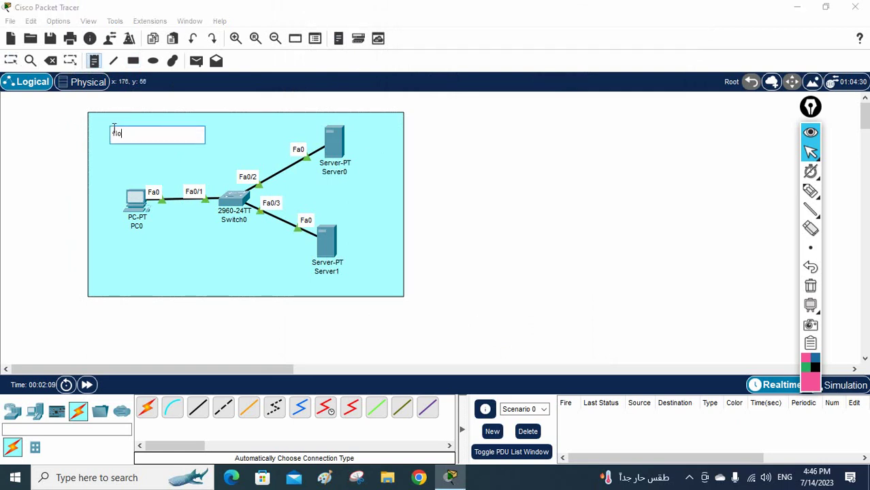
{"action": "type", "text": "w to configure DNS in"}
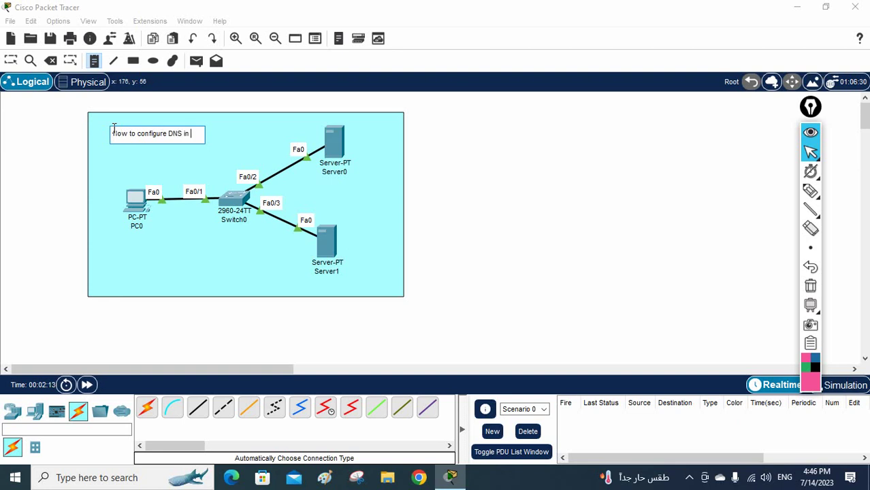
{"action": "type", "text": " Cisco "}
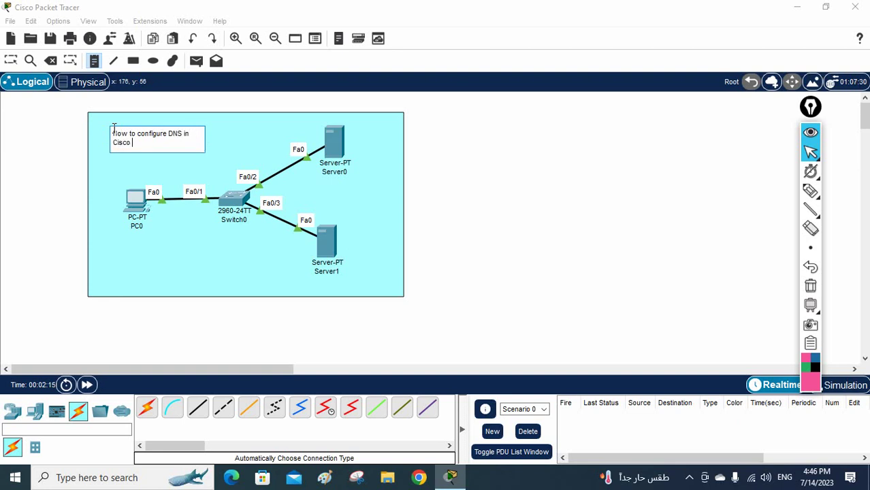
{"action": "type", "text": "Packet Tracer"}
{"action": "left_click", "coordinate": [495, 173]}
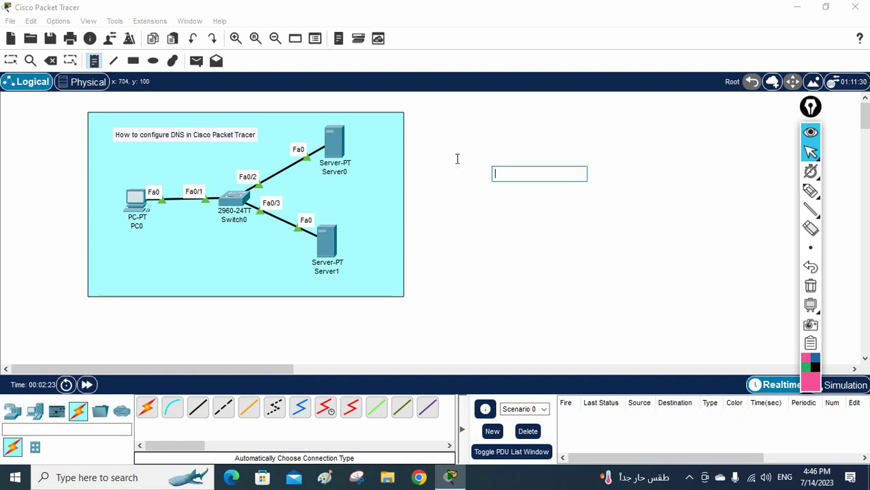
{"action": "left_click", "coordinate": [11, 61]}
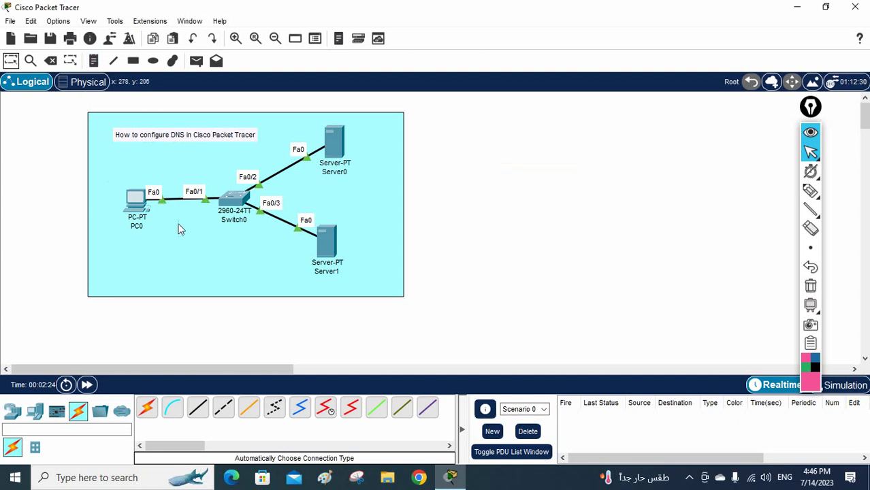
Step: Rename the PC's label to 192.168.1.1 and copy that text
{"action": "left_click", "coordinate": [139, 227]}
{"action": "type", "text": "1"}
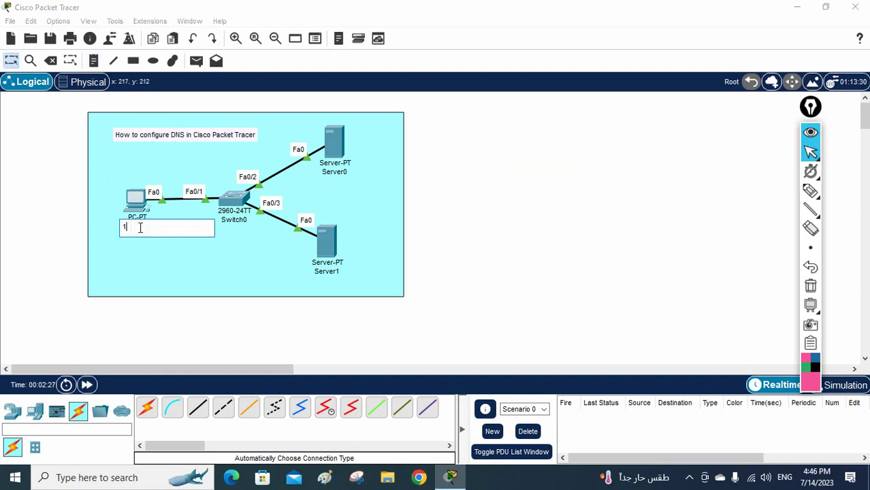
{"action": "type", "text": "92.168.1.1"}
{"action": "key", "text": "ctrl+a"}
{"action": "key", "text": "ctrl+c"}
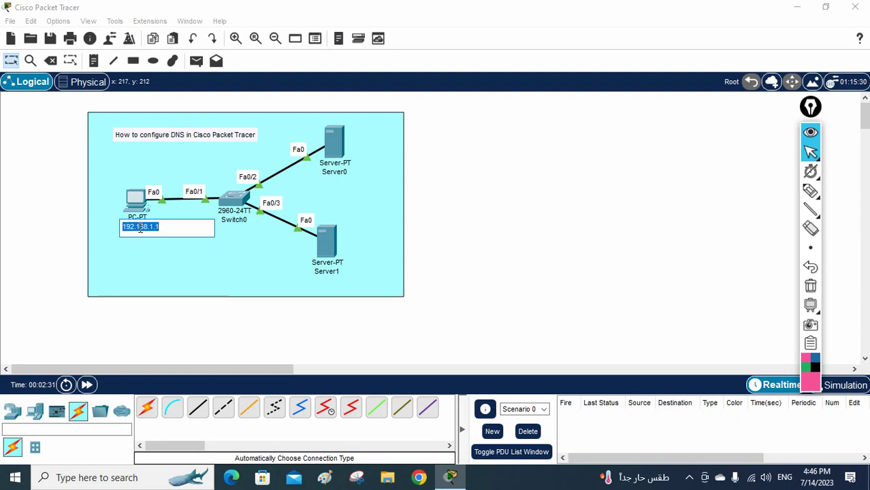
{"action": "left_click", "coordinate": [61, 212]}
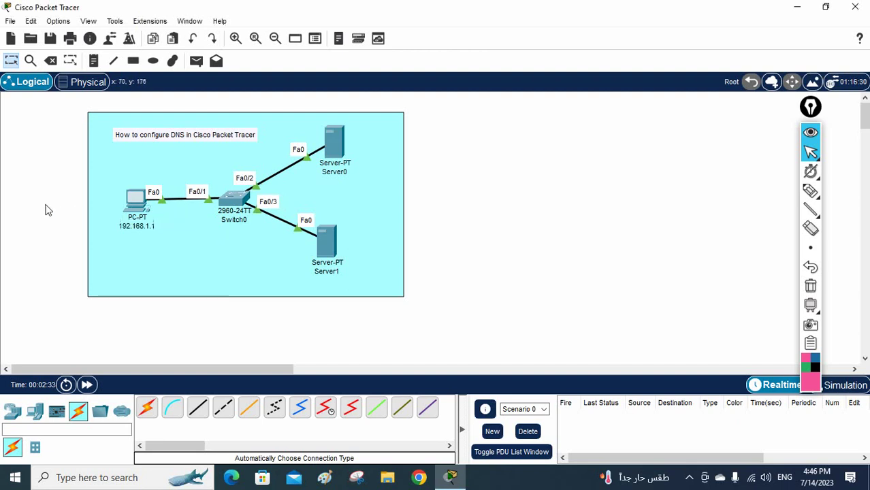
Step: Give the PC the static IPv4 address 192.168.1.1 with subnet mask 255.255.255.0
{"action": "left_click", "coordinate": [137, 200]}
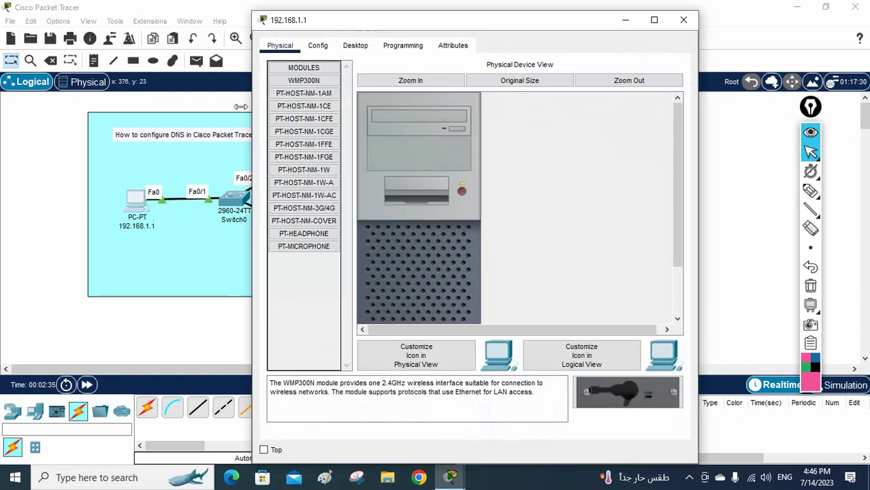
{"action": "left_click", "coordinate": [354, 46]}
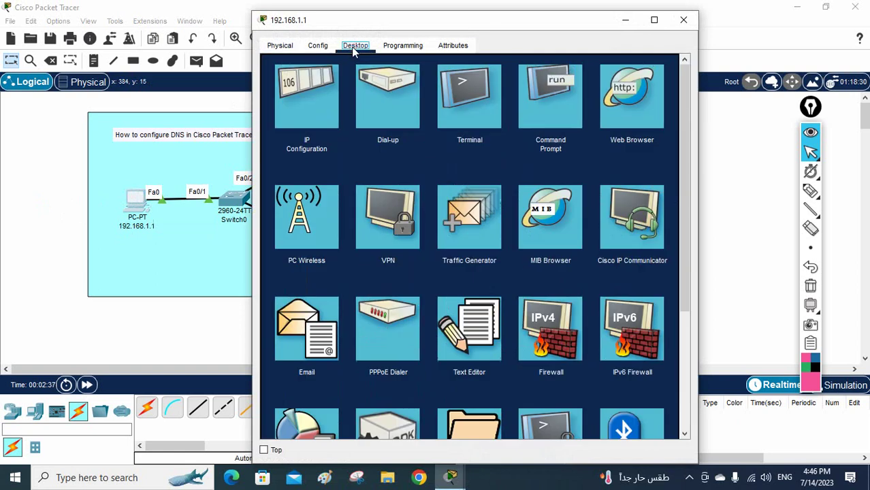
{"action": "left_click", "coordinate": [303, 109]}
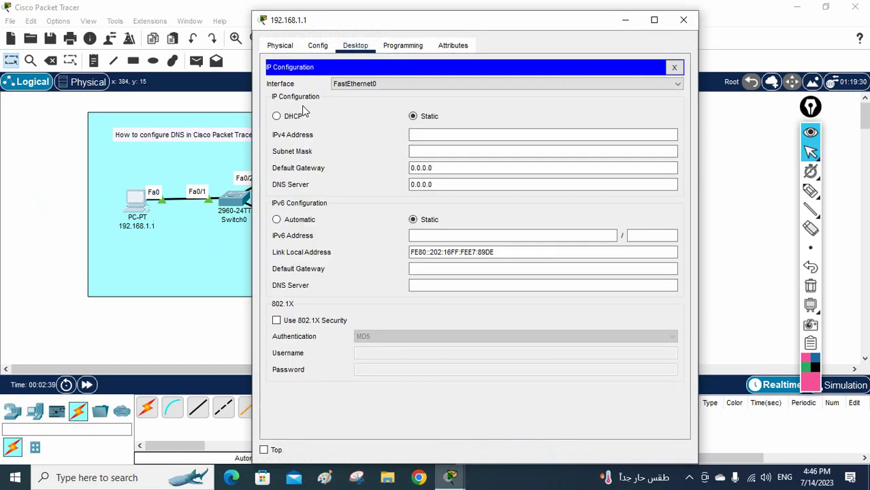
{"action": "left_click", "coordinate": [437, 134]}
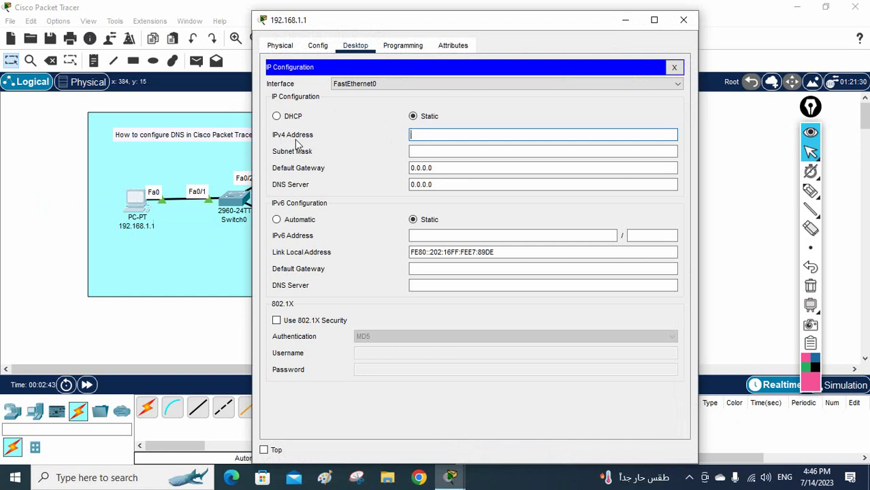
{"action": "key", "text": "ctrl+v"}
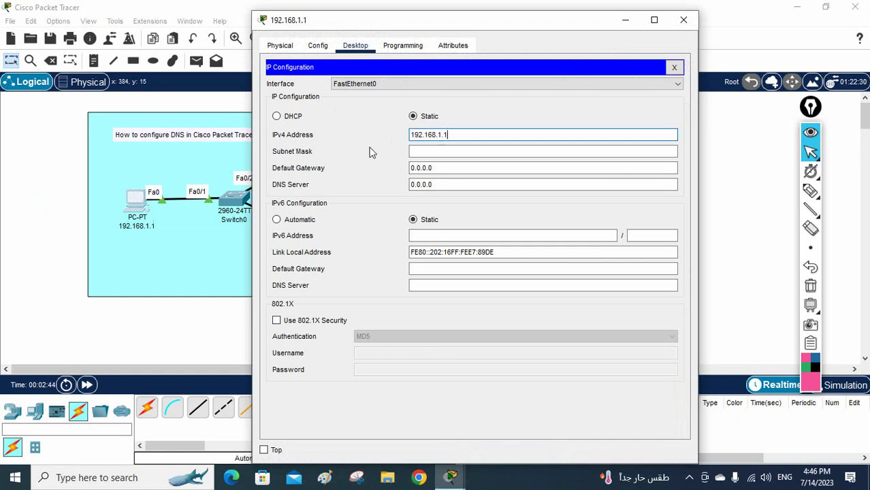
{"action": "left_click", "coordinate": [447, 151]}
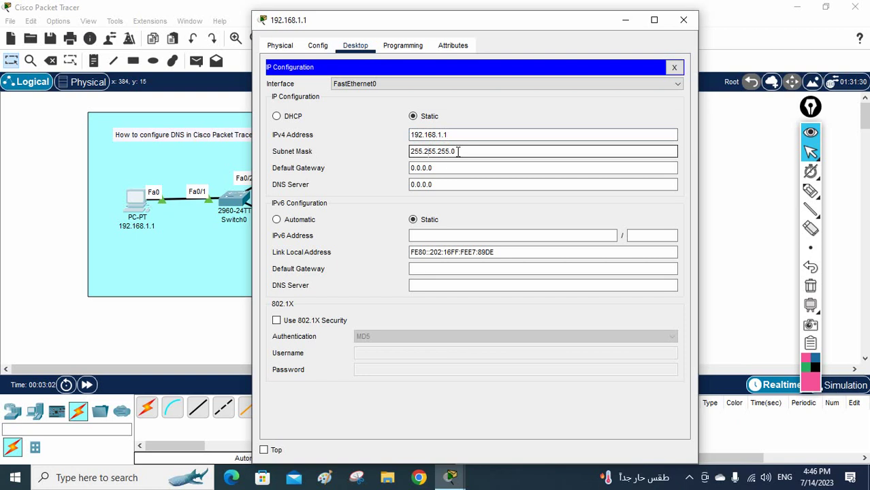
{"action": "left_click", "coordinate": [439, 167]}
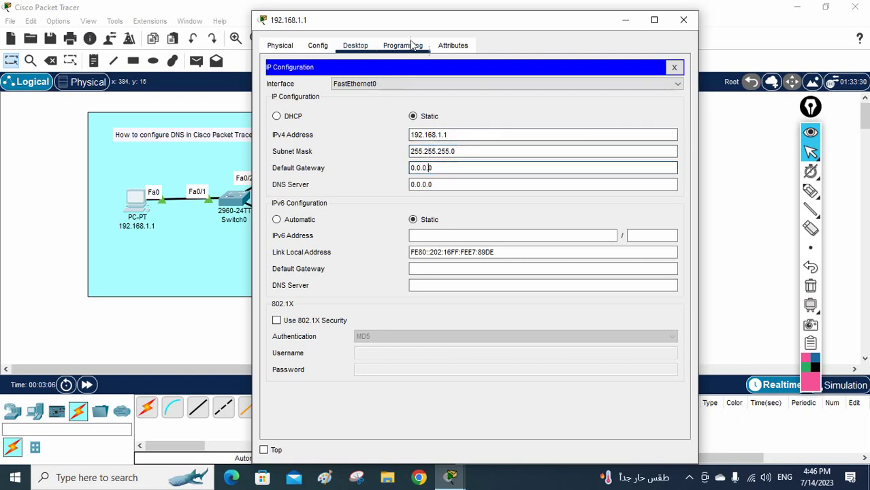
Step: Move the PC's configuration window aside, rename the upper server's label to 192.168.1.2 and copy that text
{"action": "left_click_drag", "start_coordinate": [422, 20], "coordinate": [519, 32]}
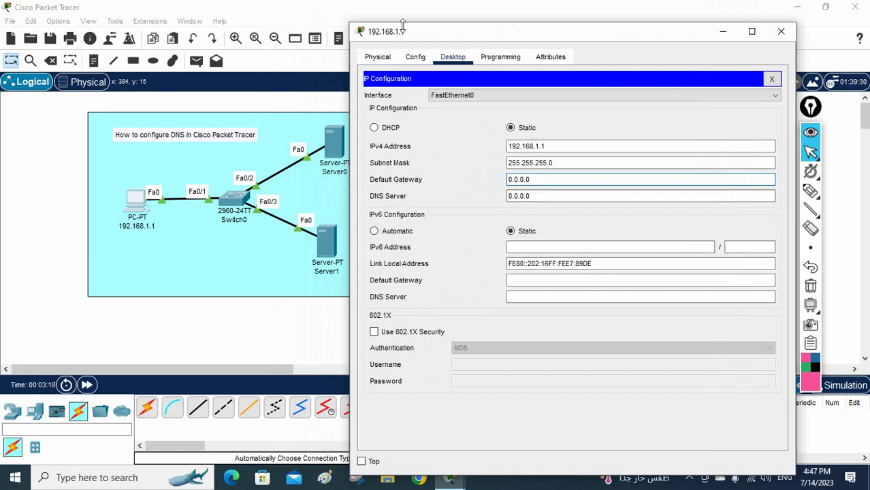
{"action": "left_click_drag", "start_coordinate": [402, 32], "coordinate": [489, 39]}
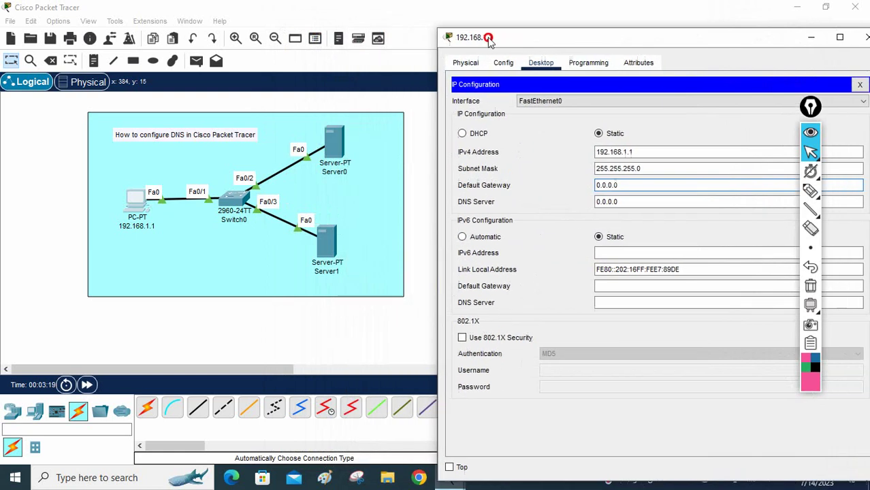
{"action": "left_click", "coordinate": [336, 172]}
{"action": "left_click", "coordinate": [337, 172]}
{"action": "type", "text": "1"}
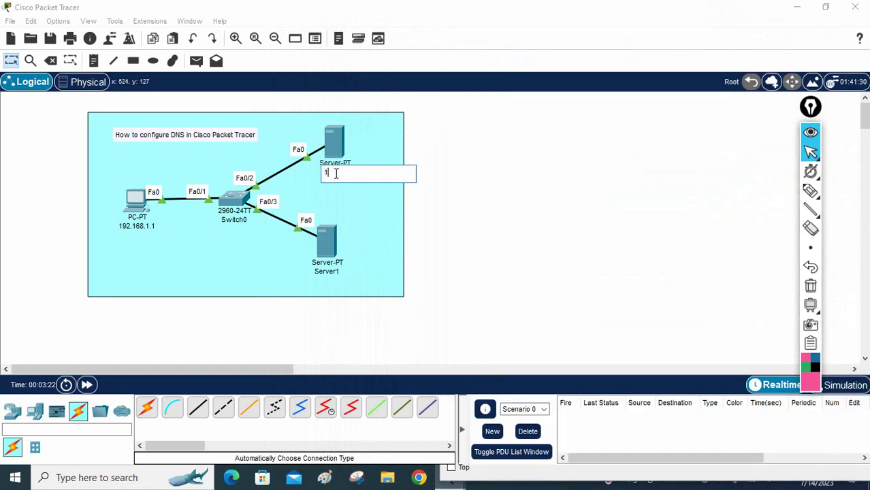
{"action": "type", "text": "92.168.1.2"}
{"action": "key", "text": "ctrl+a"}
{"action": "key", "text": "ctrl+c"}
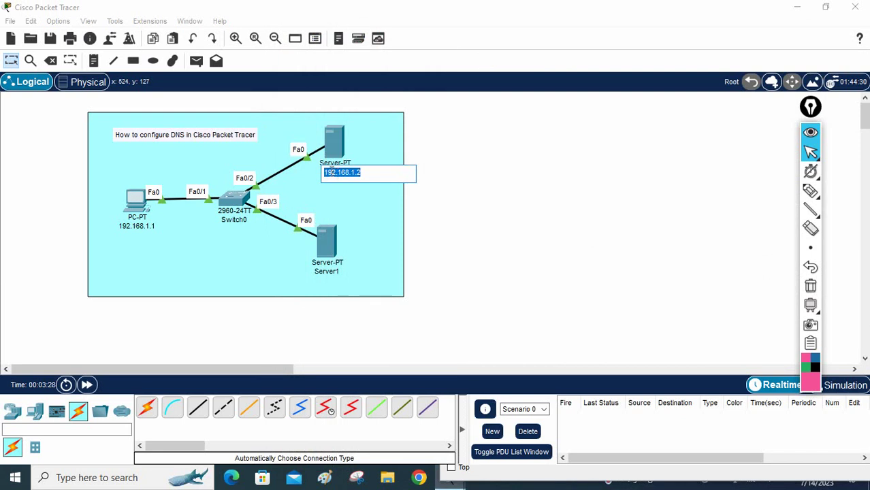
Step: Set the PC's IPv4 DNS server to 192.168.1.2 in its IP configuration
{"action": "left_click", "coordinate": [141, 205]}
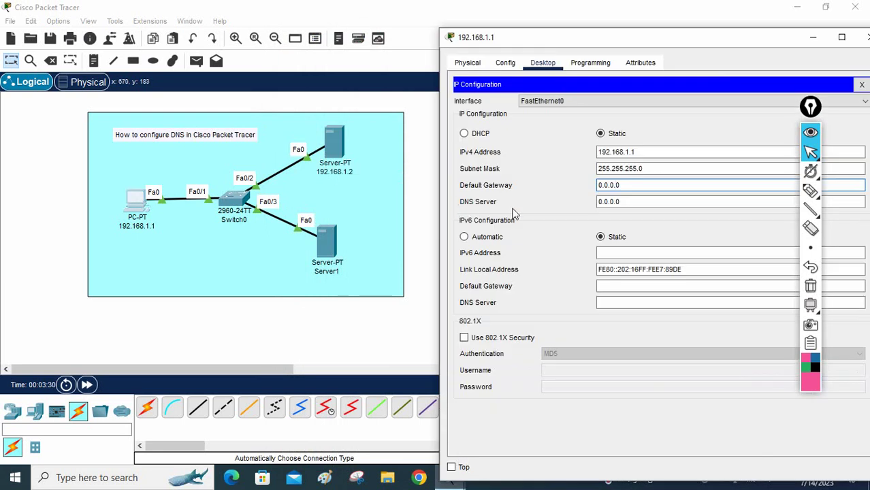
{"action": "left_click_drag", "start_coordinate": [617, 202], "coordinate": [589, 201]}
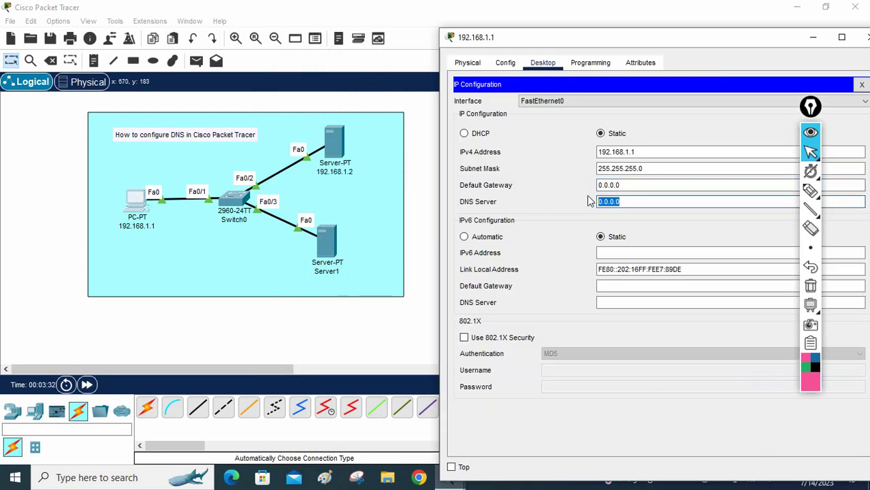
{"action": "key", "text": "ctrl+v"}
{"action": "left_click_drag", "start_coordinate": [616, 37], "coordinate": [583, 30]}
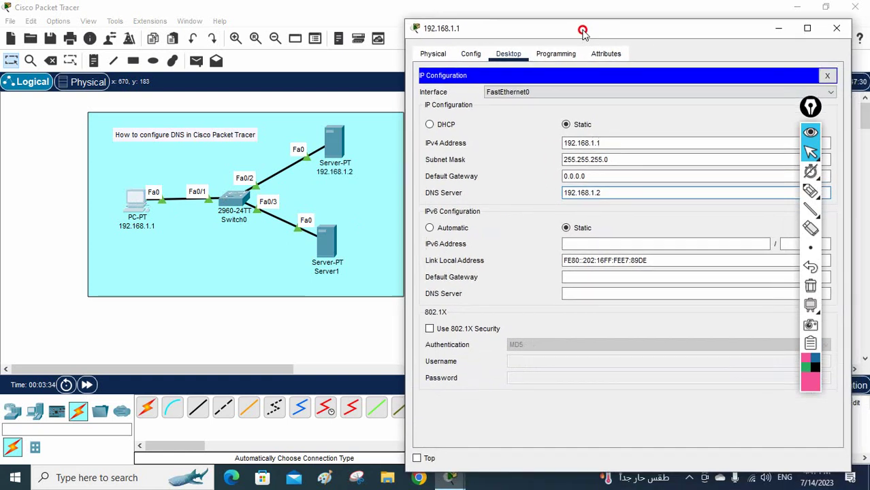
{"action": "left_click_drag", "start_coordinate": [810, 106], "coordinate": [860, 110]}
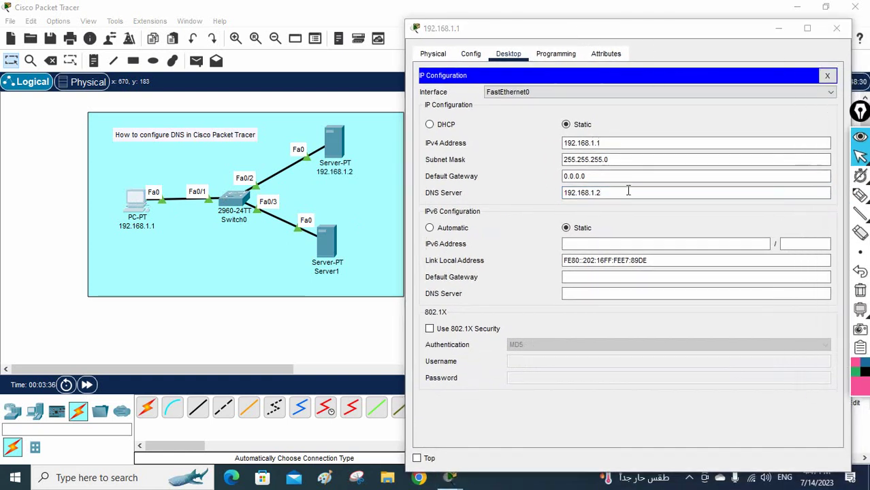
{"action": "left_click", "coordinate": [599, 195]}
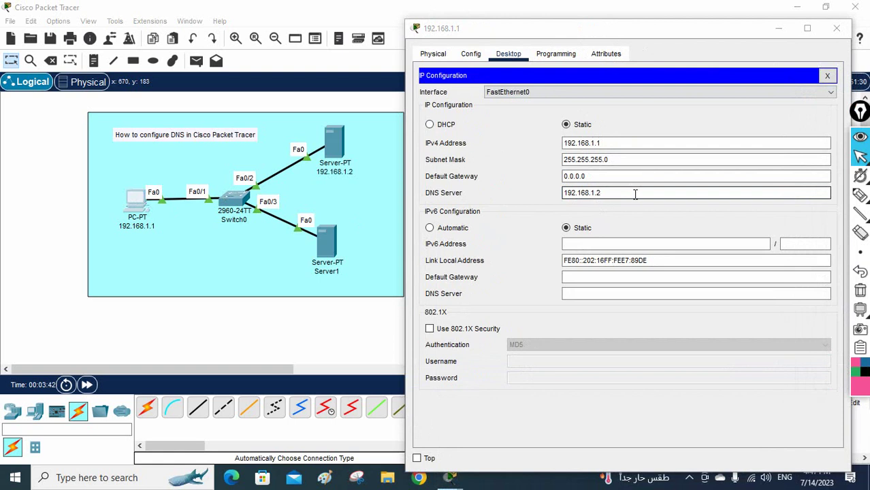
{"action": "left_click", "coordinate": [832, 33]}
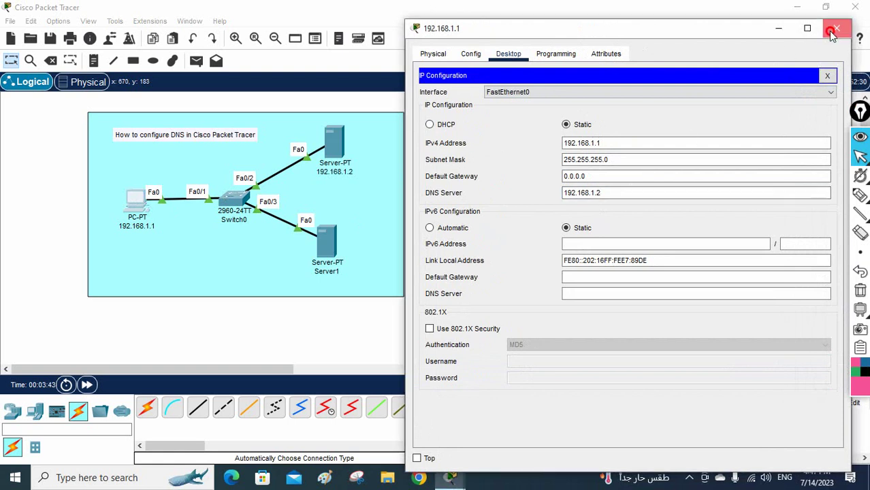
{"action": "left_click", "coordinate": [434, 194]}
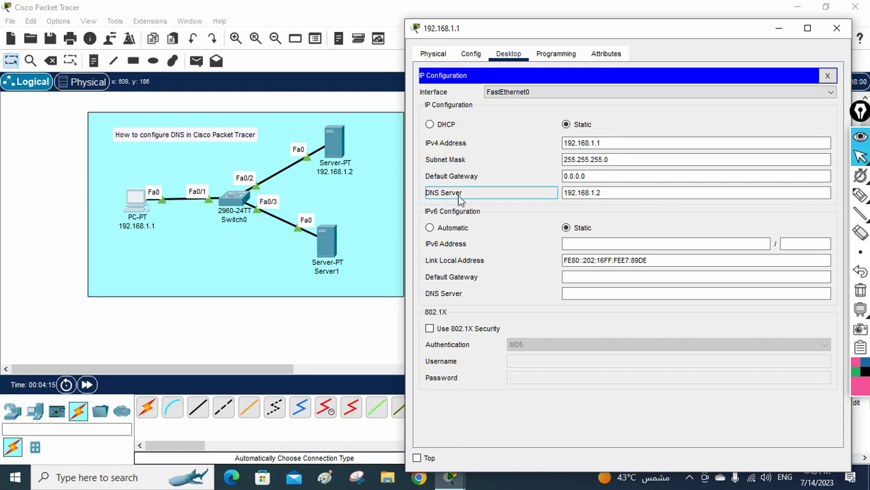
{"action": "left_click", "coordinate": [580, 193]}
{"action": "left_click", "coordinate": [747, 156]}
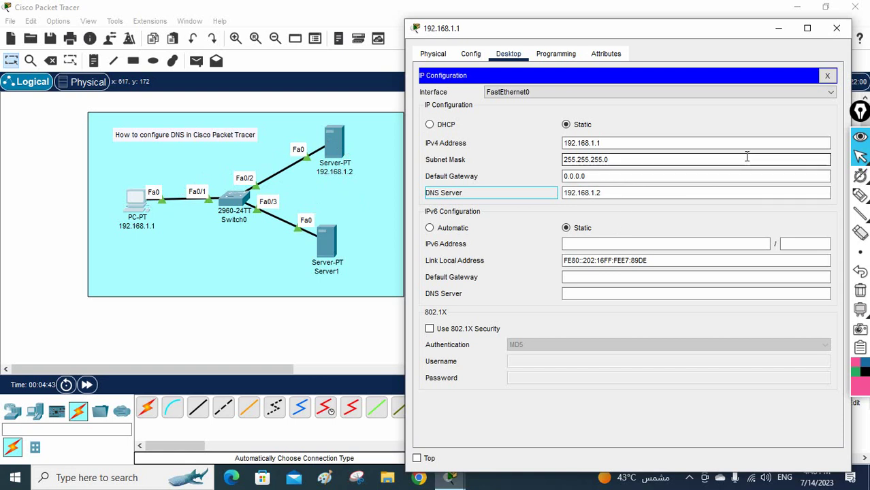
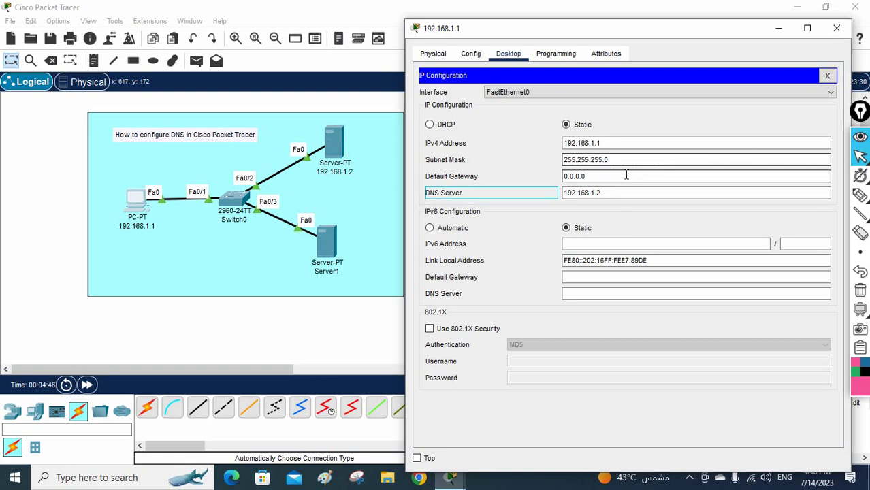
{"action": "left_click_drag", "start_coordinate": [610, 193], "coordinate": [592, 193]}
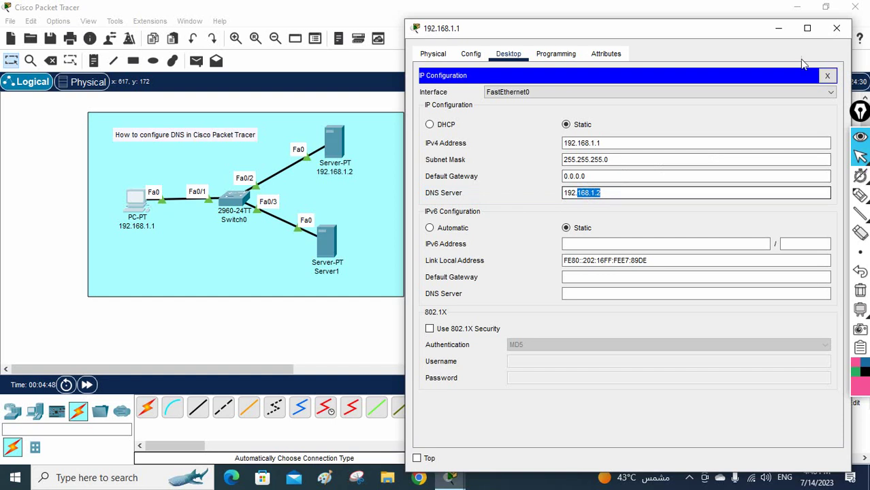
Step: Close the PC's window and give the upper server IPv4 address 192.168.1.2, subnet mask 255.255.255.0 and DNS server 192.168.1.2
{"action": "left_click", "coordinate": [837, 28]}
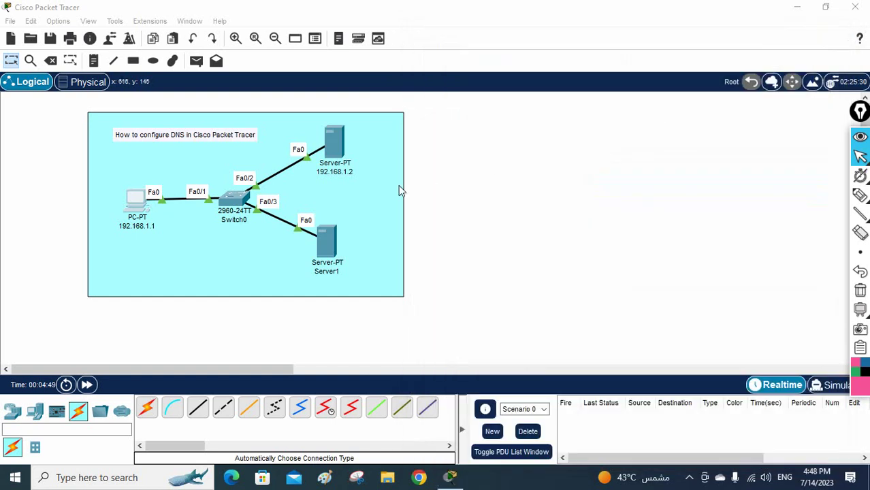
{"action": "left_click", "coordinate": [334, 141]}
{"action": "left_click", "coordinate": [398, 45]}
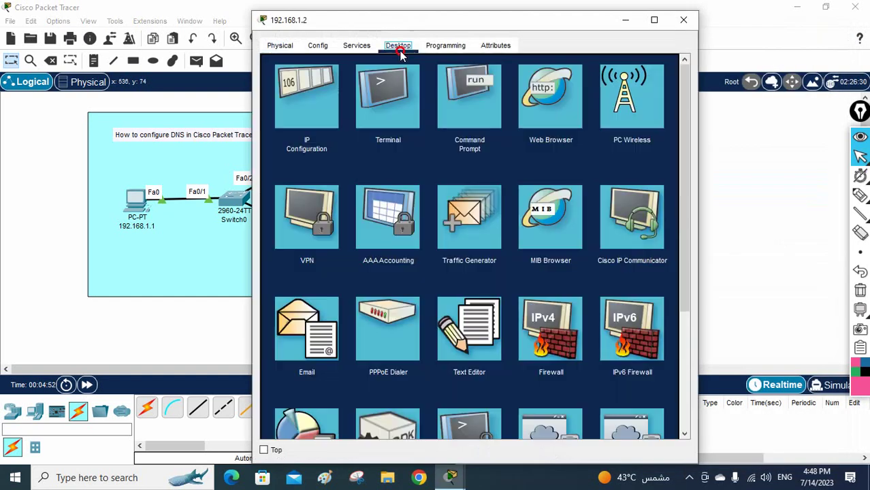
{"action": "left_click", "coordinate": [297, 85]}
{"action": "left_click", "coordinate": [460, 117]}
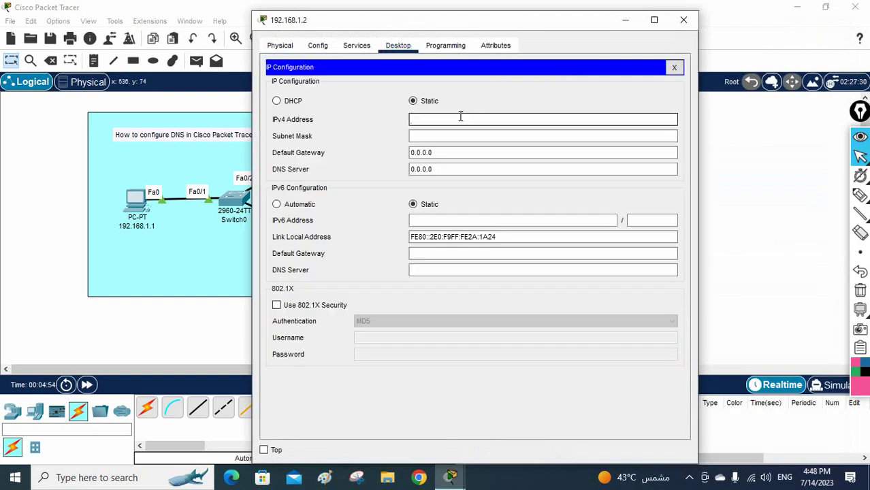
{"action": "type", "text": "192.168.1.2"}
{"action": "left_click", "coordinate": [460, 134]}
{"action": "left_click", "coordinate": [436, 153]}
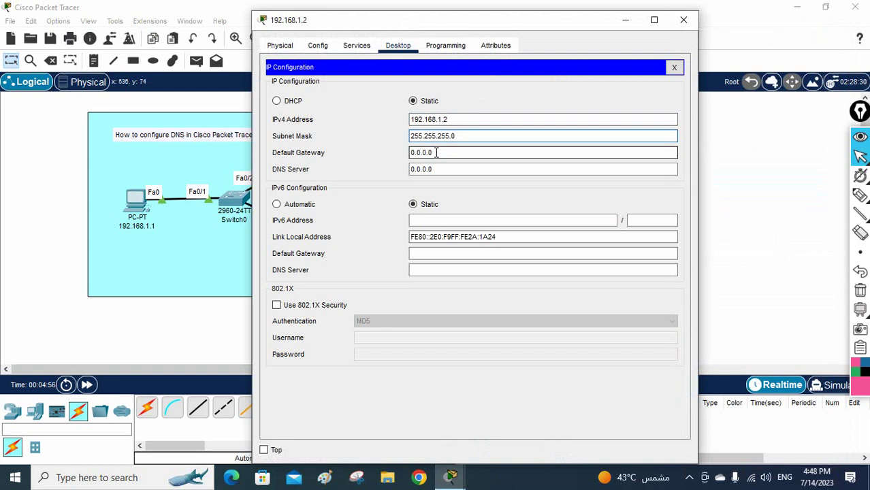
{"action": "left_click_drag", "start_coordinate": [439, 167], "coordinate": [401, 168]}
{"action": "type", "text": "192.168.1.2"}
{"action": "left_click_drag", "start_coordinate": [417, 15], "coordinate": [647, 38]}
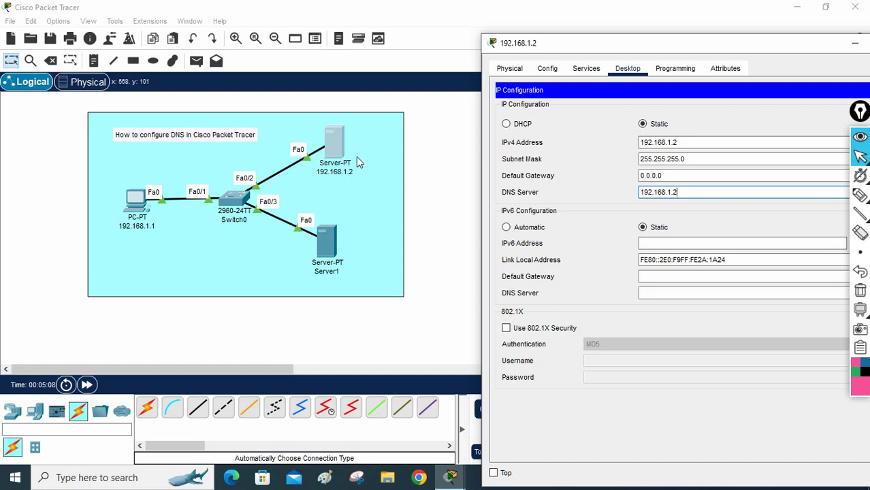
Step: Turn on the DNS service on the upper server and enter abc as the name of an A record
{"action": "left_click", "coordinate": [583, 71]}
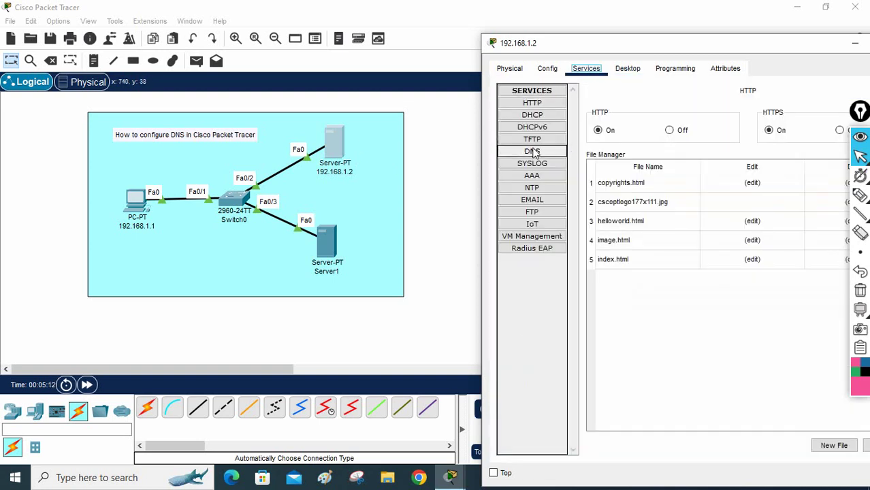
{"action": "left_click", "coordinate": [533, 152]}
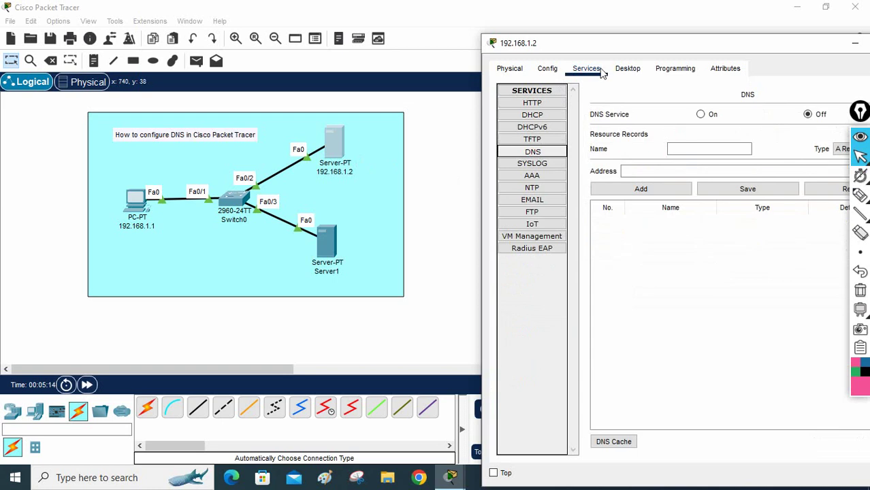
{"action": "left_click_drag", "start_coordinate": [602, 43], "coordinate": [487, 33]}
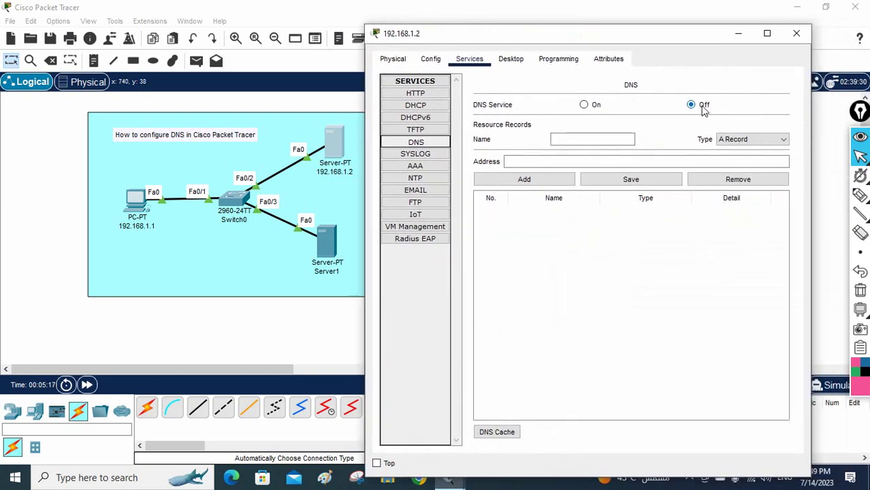
{"action": "left_click", "coordinate": [584, 106]}
{"action": "left_click", "coordinate": [582, 138]}
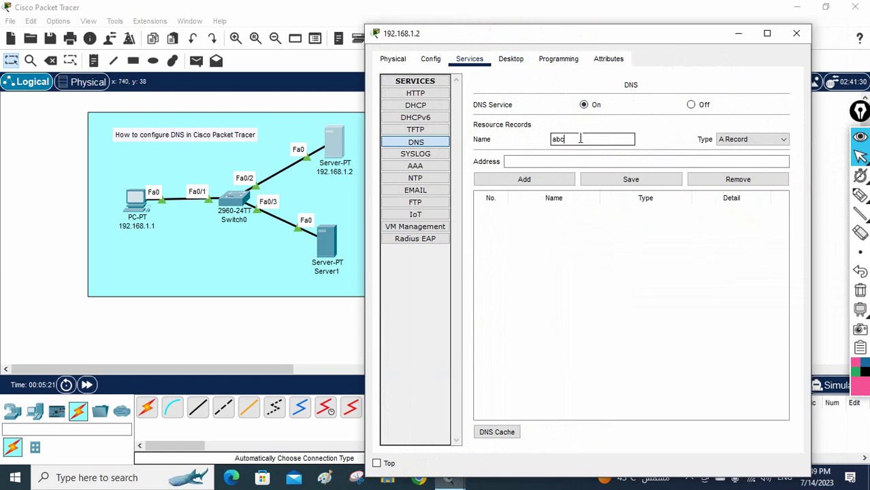
{"action": "left_click", "coordinate": [573, 159]}
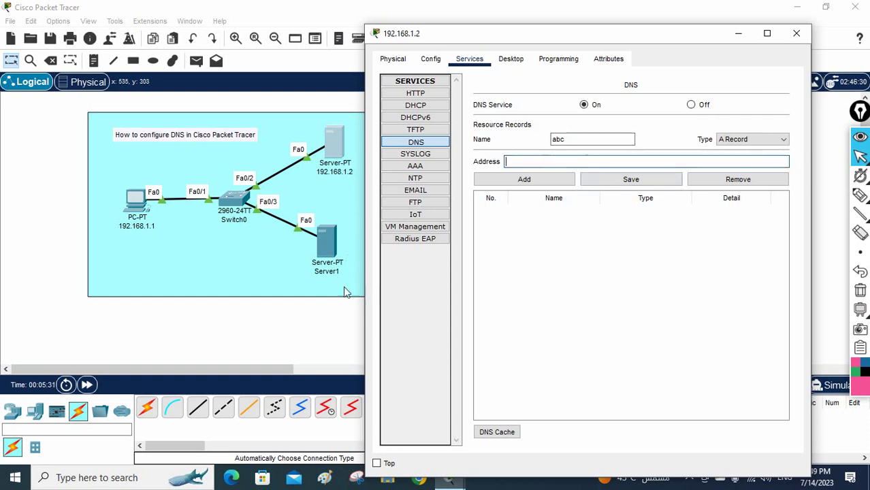
Step: Rename the lower server's label to 192.168.1.3 and copy that text
{"action": "left_click", "coordinate": [325, 273]}
{"action": "left_click", "coordinate": [326, 273]}
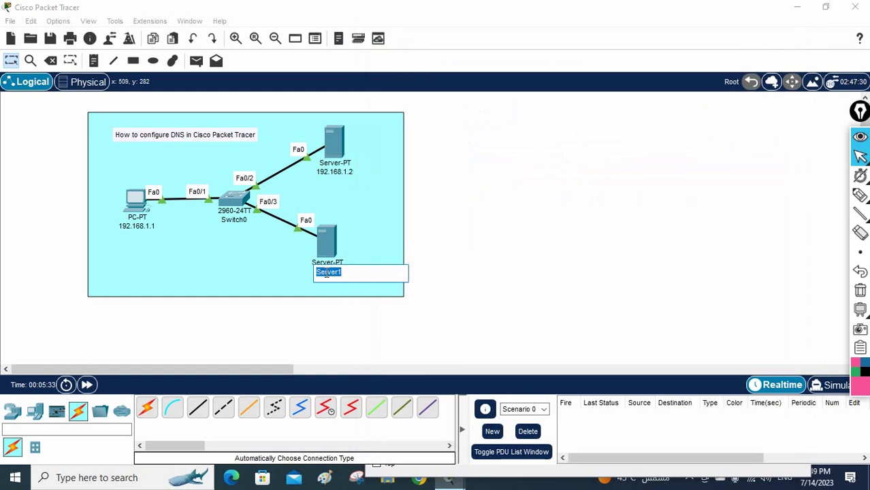
{"action": "type", "text": "19"}
{"action": "double_click", "coordinate": [326, 273]}
{"action": "key", "text": "ctrl+c"}
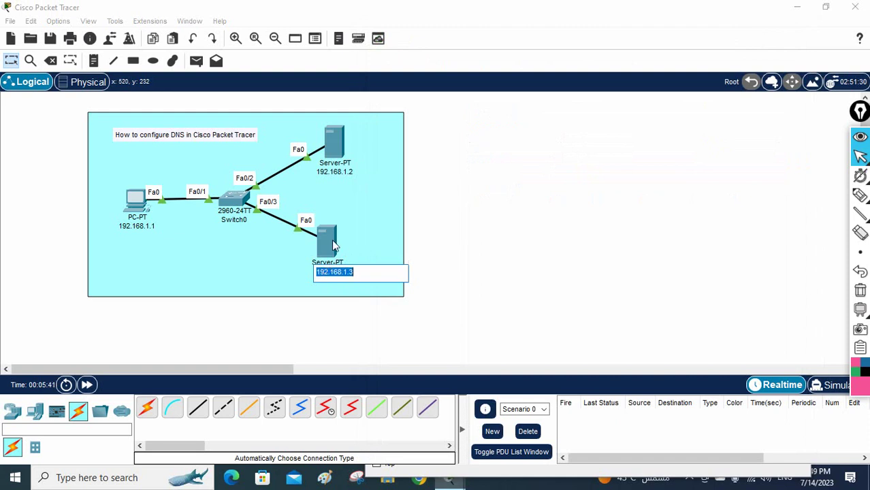
Step: Give the lower server the static IPv4 address 192.168.1.3, subnet mask 255.255.255.0 and DNS server 192.168.1.3
{"action": "left_click", "coordinate": [334, 245]}
{"action": "left_click", "coordinate": [398, 46]}
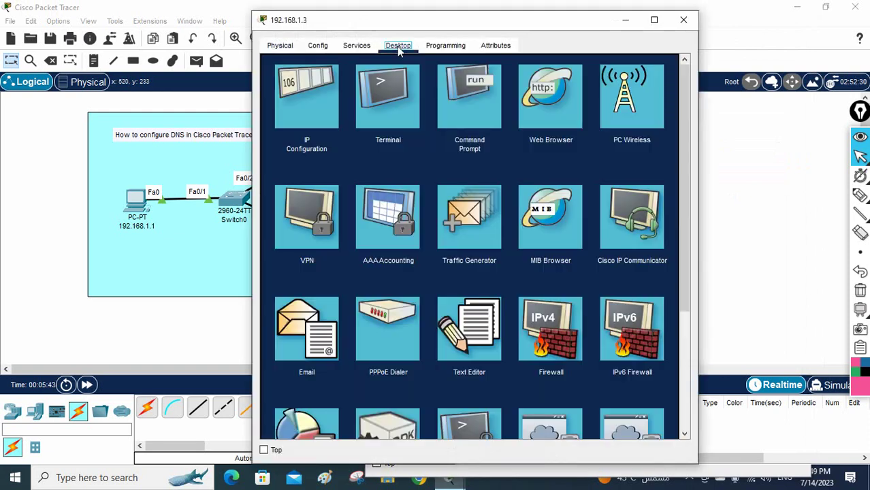
{"action": "left_click", "coordinate": [307, 102]}
{"action": "left_click", "coordinate": [434, 118]}
{"action": "key", "text": "ctrl+v"}
{"action": "left_click", "coordinate": [431, 130]}
{"action": "left_click", "coordinate": [439, 151]}
{"action": "left_click", "coordinate": [431, 168]}
{"action": "left_click_drag", "start_coordinate": [431, 168], "coordinate": [389, 171]}
{"action": "key", "text": "ctrl+v"}
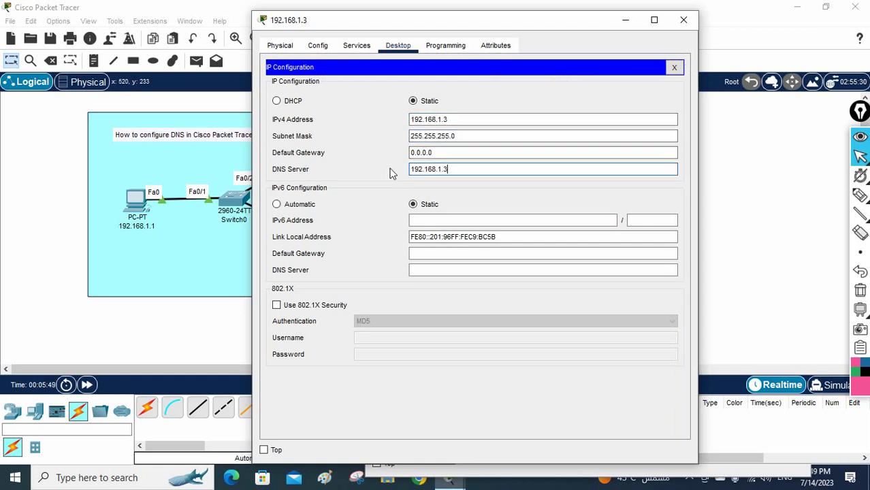
Step: Change the lower server's DNS server address to 192.168.1.2 and close its IP configuration
{"action": "key", "text": "BackSpace"}
{"action": "type", "text": "2"}
{"action": "left_click_drag", "start_coordinate": [413, 20], "coordinate": [595, 51]}
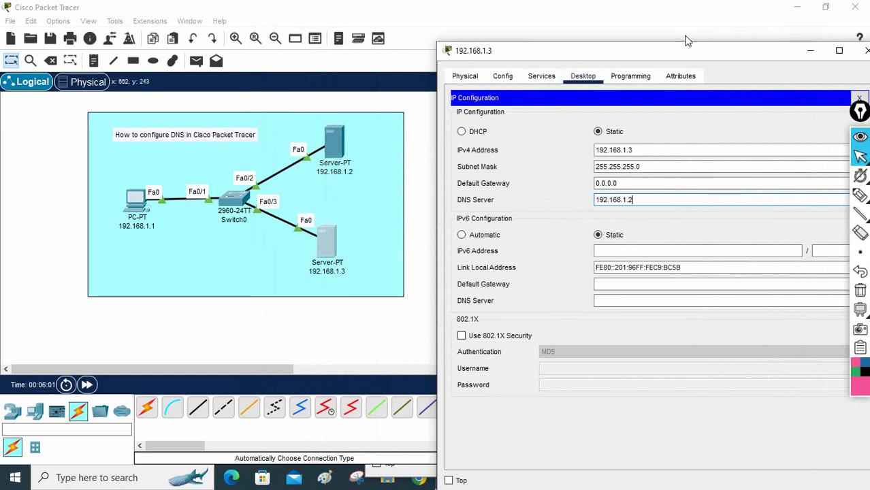
{"action": "left_click_drag", "start_coordinate": [671, 52], "coordinate": [595, 49]}
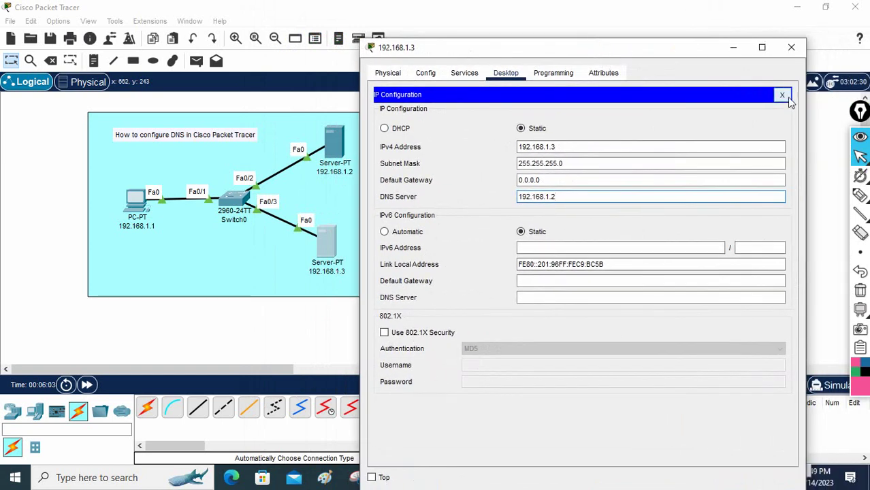
{"action": "left_click", "coordinate": [783, 96]}
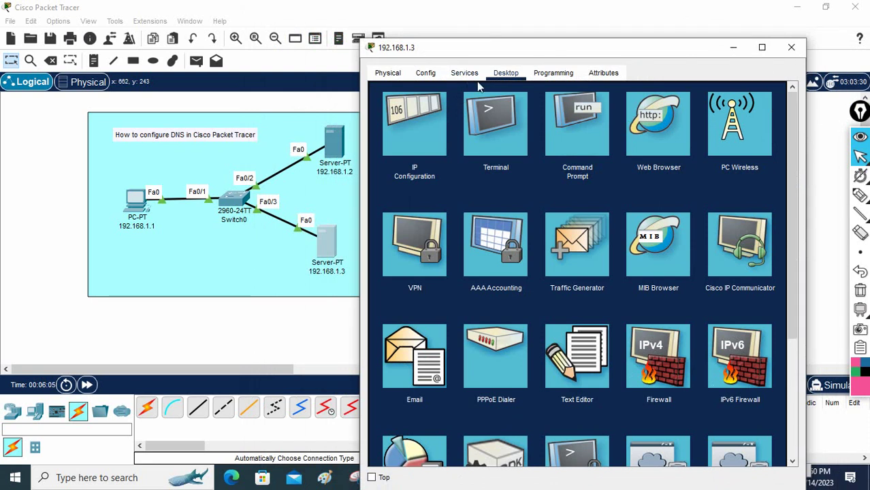
Step: Add an A record on the upper server's DNS service mapping the name abc to address 192.168.1.3
{"action": "left_click", "coordinate": [329, 150]}
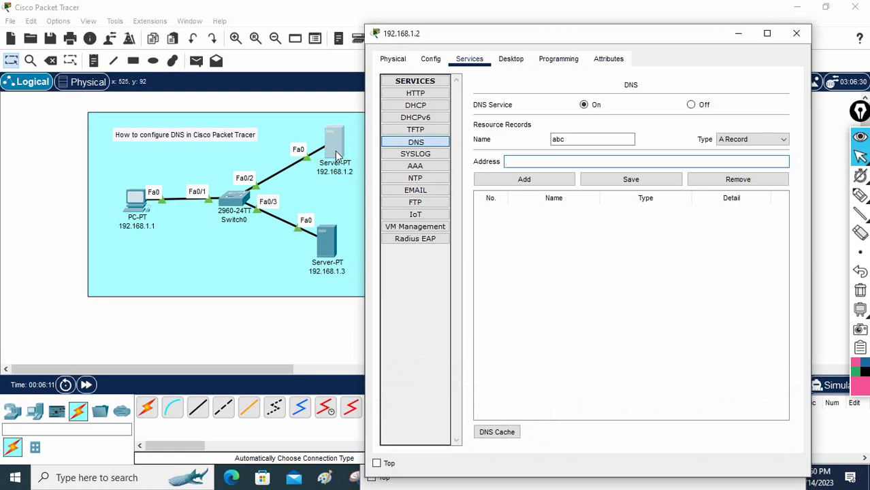
{"action": "left_click", "coordinate": [559, 140]}
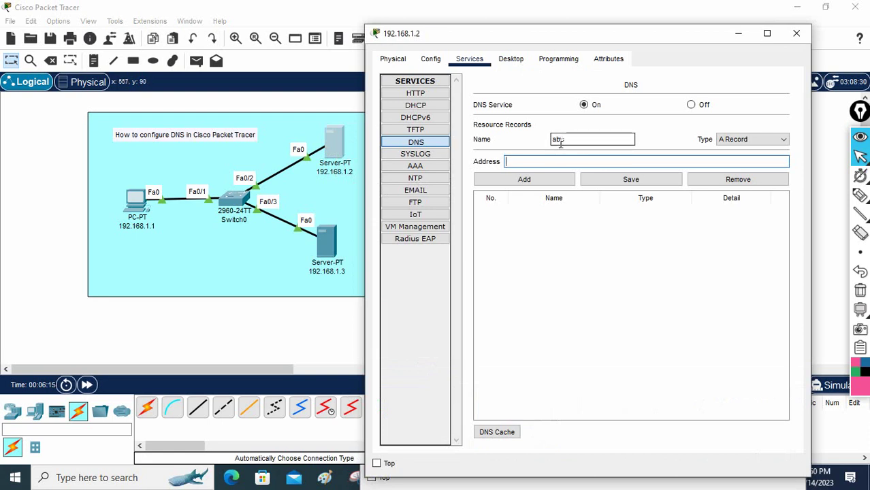
{"action": "left_click", "coordinate": [528, 165]}
{"action": "left_click", "coordinate": [528, 162]}
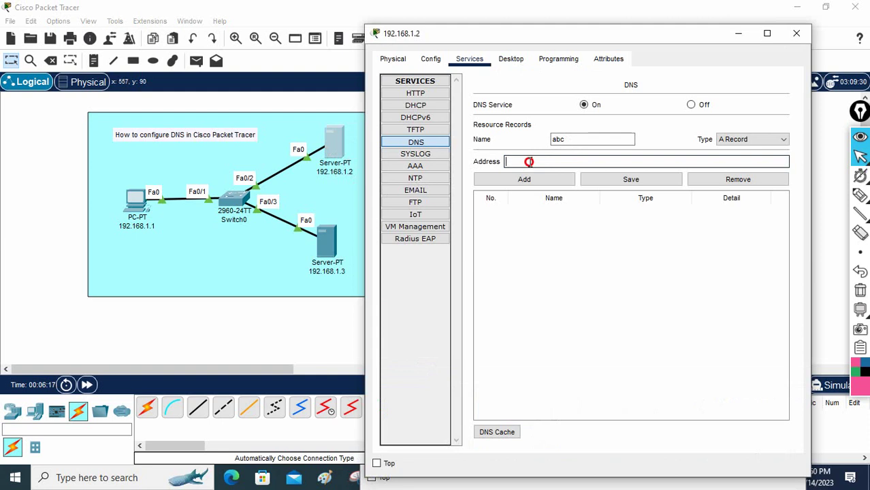
{"action": "left_click_drag", "start_coordinate": [563, 31], "coordinate": [595, 34]}
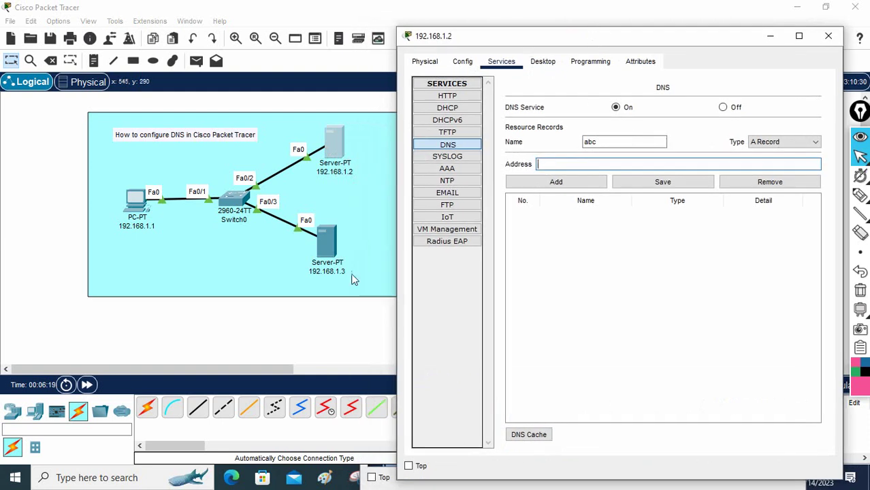
{"action": "left_click", "coordinate": [564, 163]}
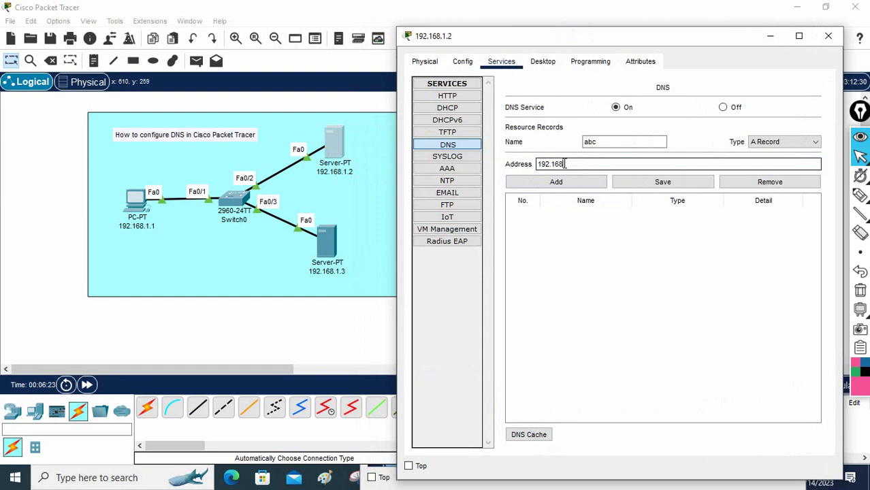
{"action": "left_click", "coordinate": [555, 181]}
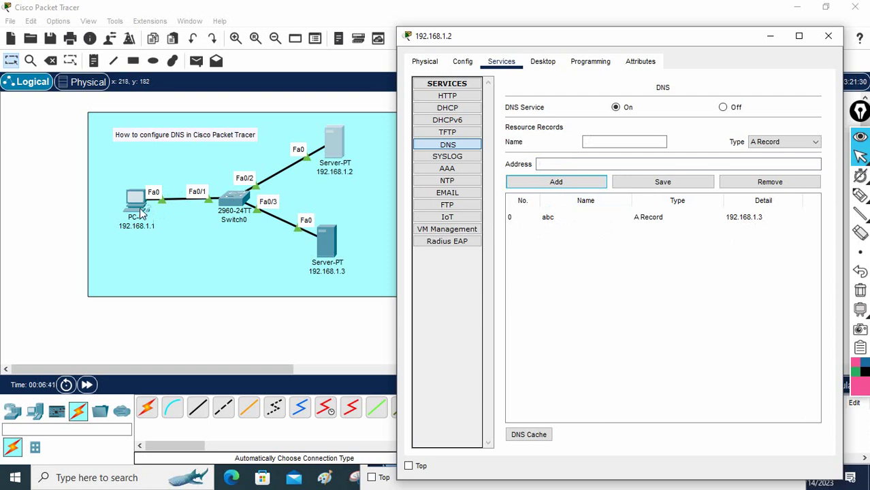
Step: Annotate the topology with pen strokes tracing the abc lookup from the PC via the upper server to the lower one, and clear all strokes
{"action": "left_click", "coordinate": [859, 195]}
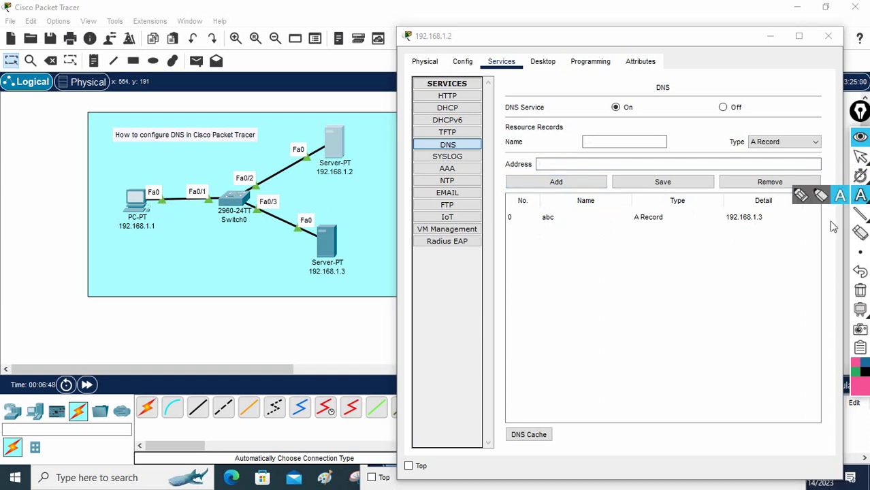
{"action": "left_click", "coordinate": [800, 198]}
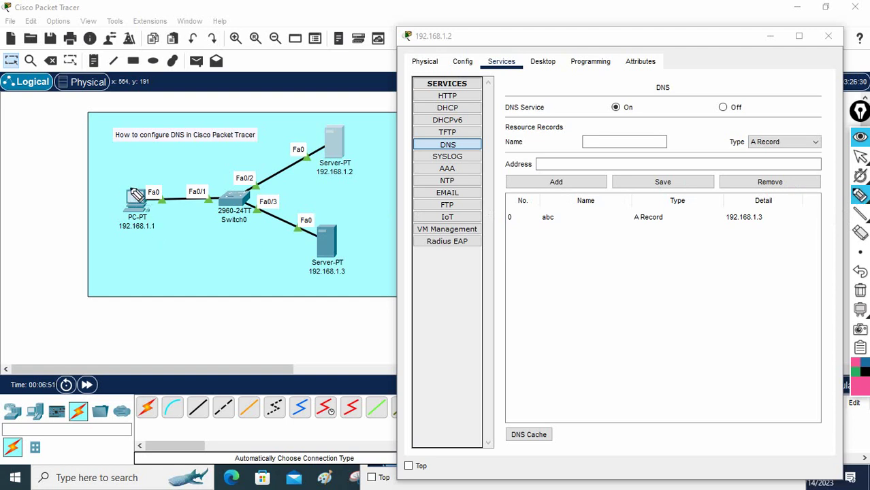
{"action": "mouse_move", "coordinate": [140, 181]}
{"action": "left_mouse_down"}
{"action": "mouse_move", "coordinate": [170, 244]}
{"action": "mouse_move", "coordinate": [163, 193]}
{"action": "left_mouse_up"}
{"action": "mouse_move", "coordinate": [134, 248]}
{"action": "left_mouse_down"}
{"action": "mouse_move", "coordinate": [133, 238]}
{"action": "mouse_move", "coordinate": [162, 238]}
{"action": "left_mouse_up"}
{"action": "mouse_move", "coordinate": [155, 192]}
{"action": "left_mouse_down"}
{"action": "mouse_move", "coordinate": [148, 184]}
{"action": "mouse_move", "coordinate": [279, 143]}
{"action": "mouse_move", "coordinate": [331, 140]}
{"action": "left_mouse_up"}
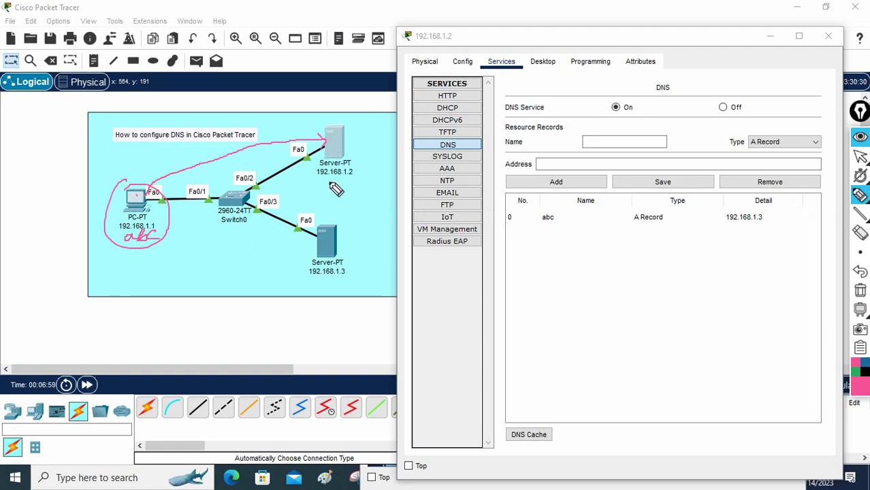
{"action": "left_click_drag", "start_coordinate": [316, 176], "coordinate": [362, 175]}
{"action": "mouse_move", "coordinate": [113, 136]}
{"action": "left_mouse_down"}
{"action": "mouse_move", "coordinate": [111, 205]}
{"action": "mouse_move", "coordinate": [117, 180]}
{"action": "mouse_move", "coordinate": [126, 204]}
{"action": "left_mouse_up"}
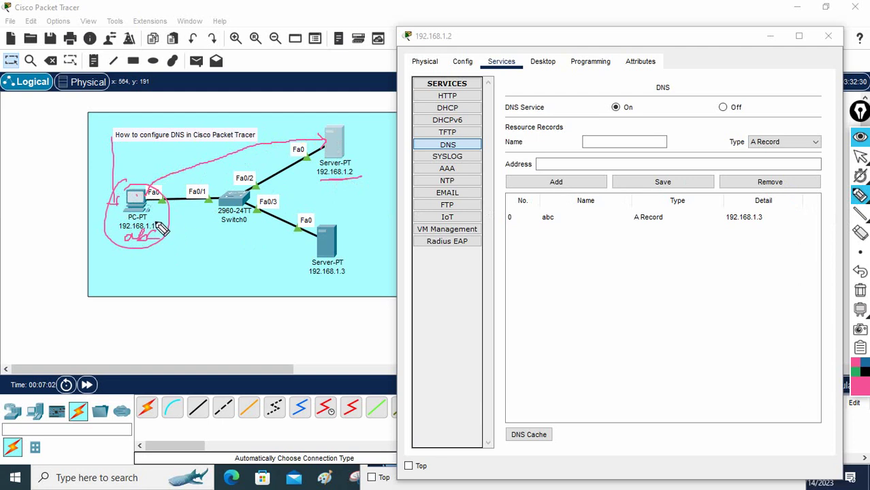
{"action": "mouse_move", "coordinate": [128, 267]}
{"action": "left_mouse_down"}
{"action": "mouse_move", "coordinate": [147, 280]}
{"action": "mouse_move", "coordinate": [151, 268]}
{"action": "mouse_move", "coordinate": [152, 282]}
{"action": "mouse_move", "coordinate": [174, 262]}
{"action": "mouse_move", "coordinate": [149, 278]}
{"action": "mouse_move", "coordinate": [173, 267]}
{"action": "mouse_move", "coordinate": [167, 261]}
{"action": "mouse_move", "coordinate": [182, 282]}
{"action": "left_mouse_up"}
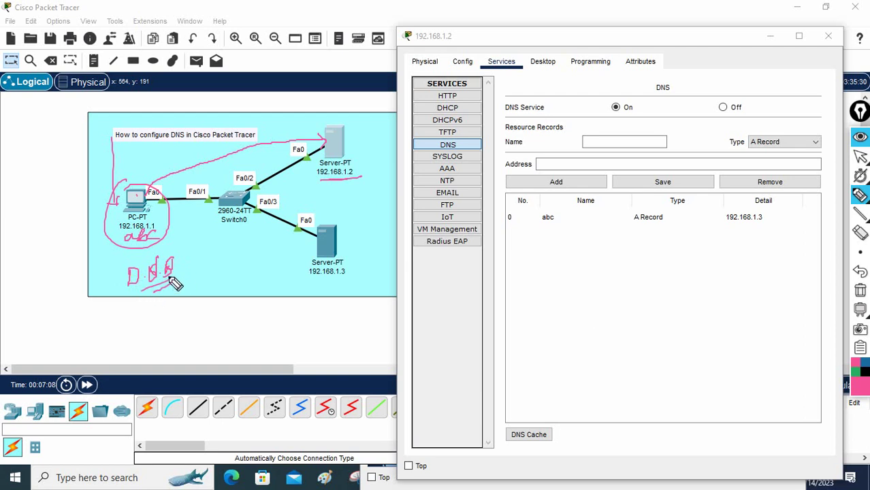
{"action": "mouse_move", "coordinate": [151, 171]}
{"action": "left_mouse_down"}
{"action": "mouse_move", "coordinate": [266, 142]}
{"action": "mouse_move", "coordinate": [326, 141]}
{"action": "mouse_move", "coordinate": [319, 149]}
{"action": "left_mouse_up"}
{"action": "mouse_move", "coordinate": [338, 183]}
{"action": "left_mouse_down"}
{"action": "mouse_move", "coordinate": [352, 181]}
{"action": "mouse_move", "coordinate": [342, 197]}
{"action": "mouse_move", "coordinate": [359, 180]}
{"action": "mouse_move", "coordinate": [381, 191]}
{"action": "left_mouse_up"}
{"action": "left_click_drag", "start_coordinate": [362, 222], "coordinate": [349, 272]}
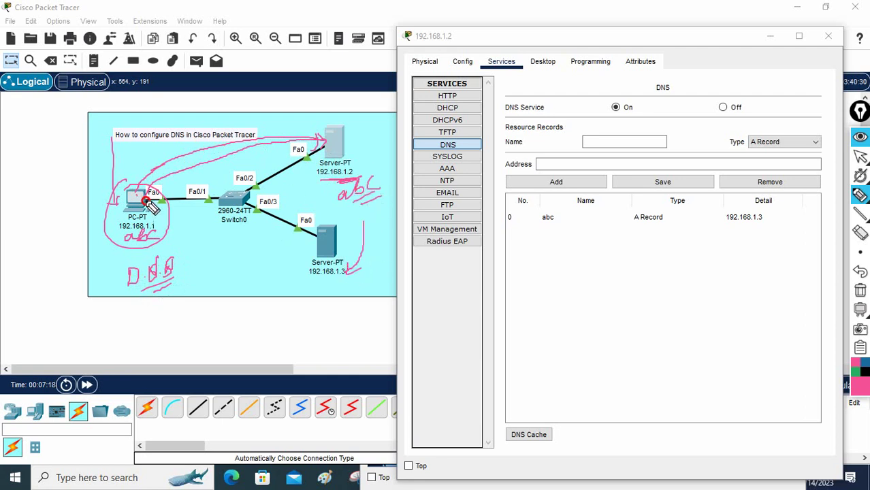
{"action": "mouse_move", "coordinate": [258, 206]}
{"action": "left_mouse_down"}
{"action": "mouse_move", "coordinate": [301, 219]}
{"action": "mouse_move", "coordinate": [330, 254]}
{"action": "left_mouse_up"}
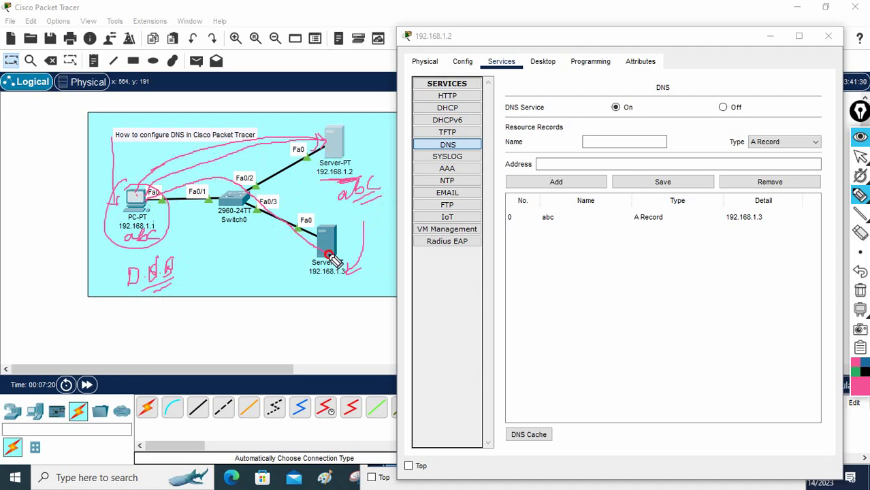
{"action": "left_click_drag", "start_coordinate": [331, 206], "coordinate": [336, 205]}
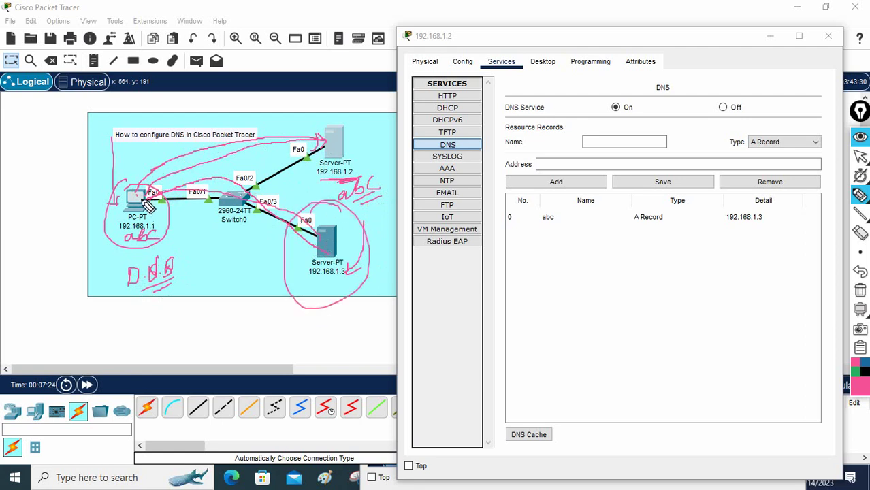
{"action": "left_click", "coordinate": [860, 289]}
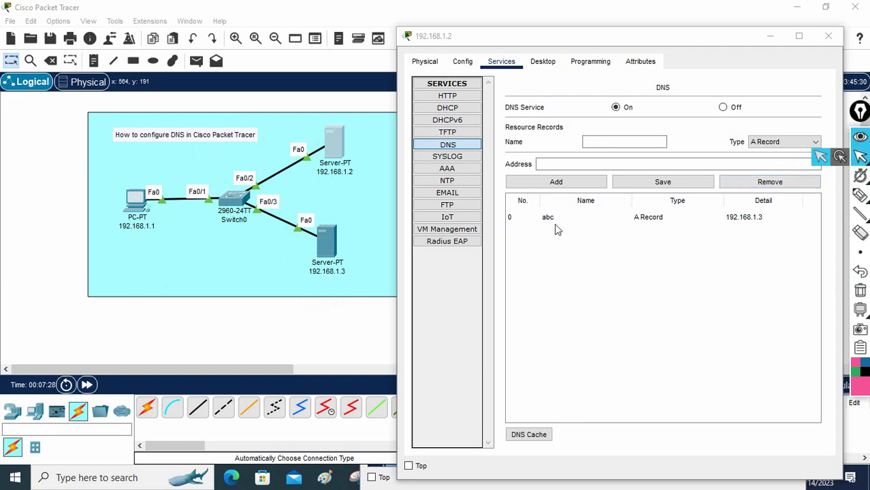
Step: Close the upper server's window and switch the network to Simulation mode
{"action": "left_click", "coordinate": [595, 140]}
{"action": "key", "text": "Tab"}
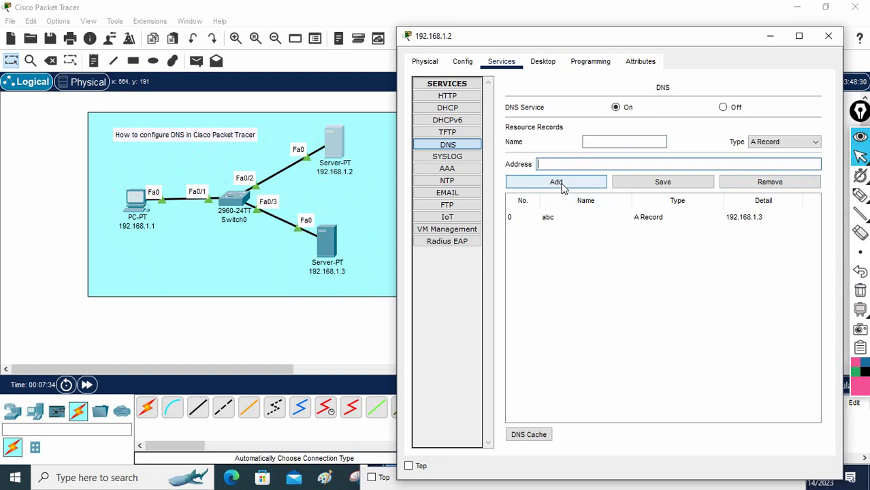
{"action": "left_click", "coordinate": [827, 36]}
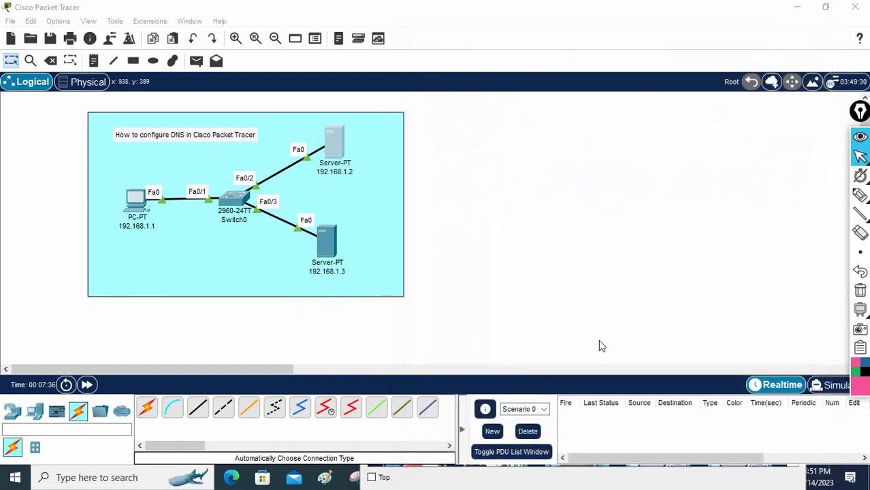
{"action": "left_click", "coordinate": [829, 385]}
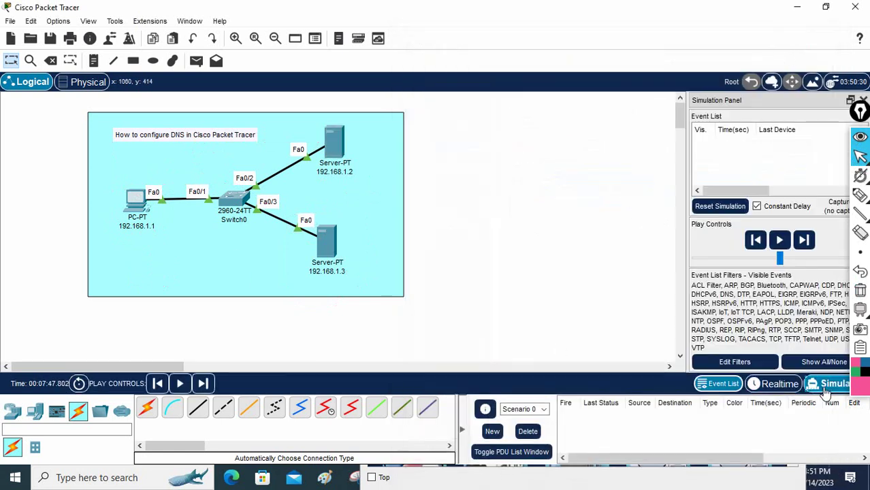
{"action": "left_click", "coordinate": [136, 211]}
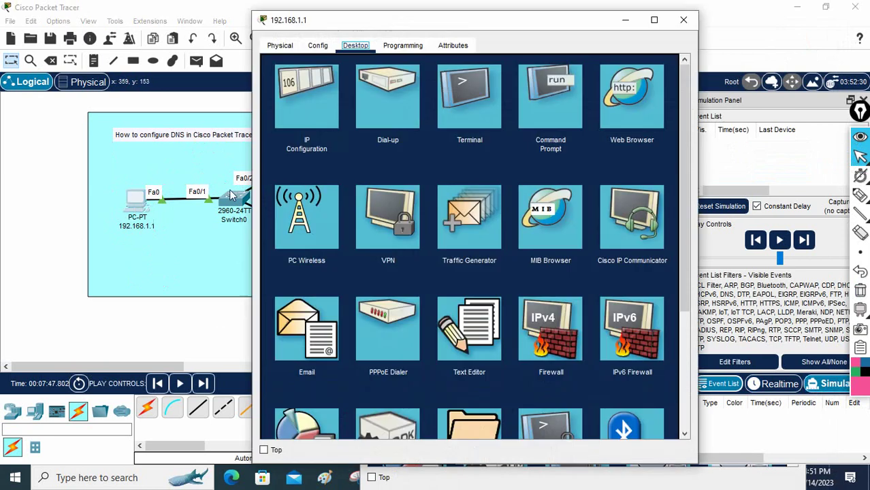
{"action": "left_click_drag", "start_coordinate": [534, 31], "coordinate": [676, 28]}
{"action": "left_click", "coordinate": [774, 104]}
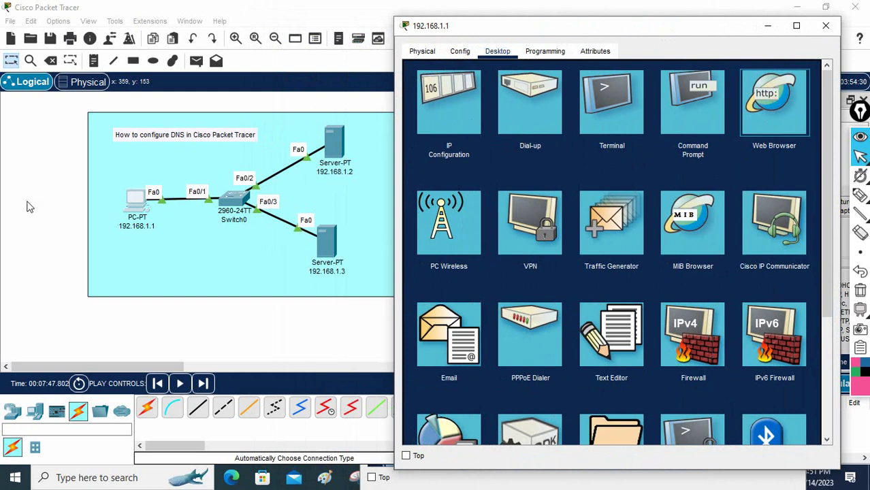
{"action": "left_click", "coordinate": [777, 112]}
{"action": "left_click", "coordinate": [493, 87]}
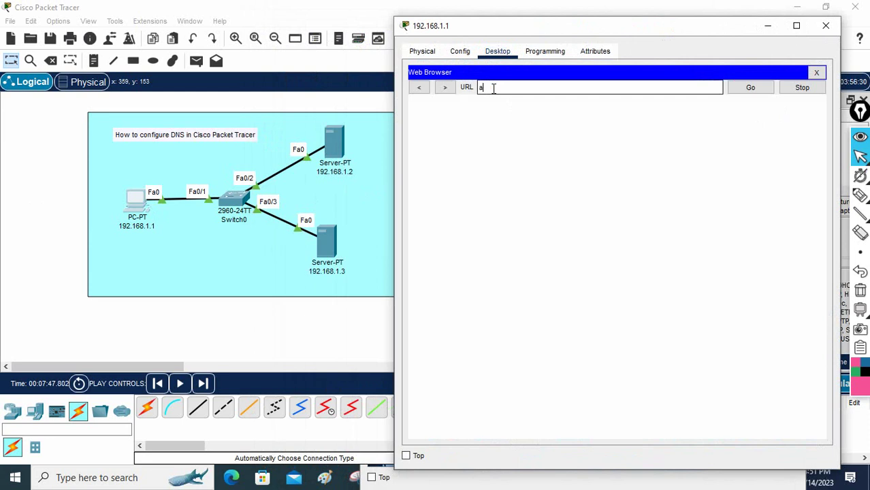
{"action": "left_click", "coordinate": [749, 88]}
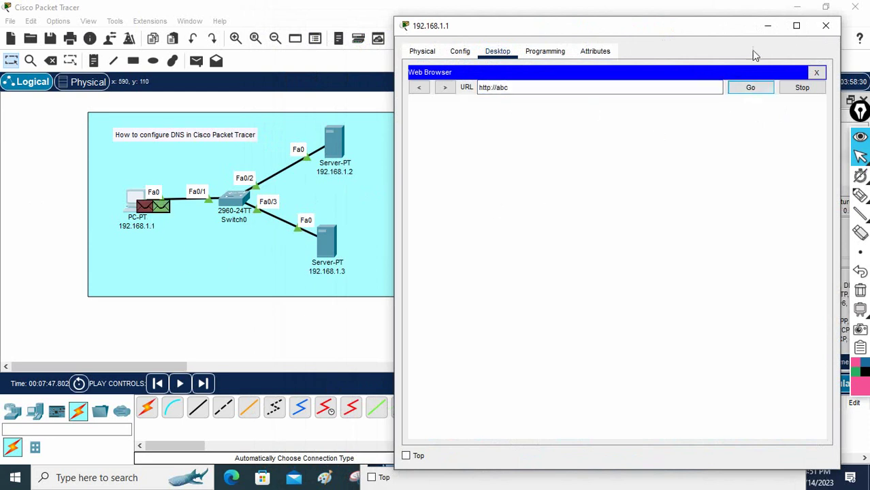
{"action": "left_click", "coordinate": [766, 27]}
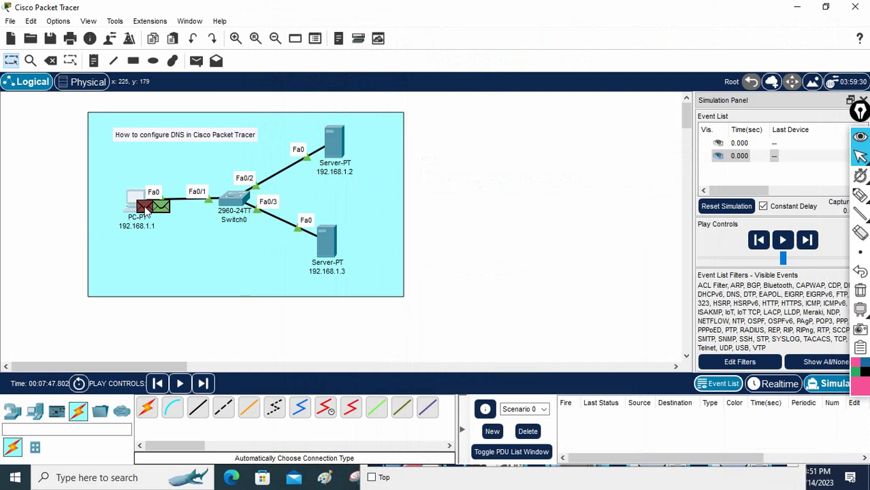
Step: Examine the source and destination IP addresses in the outbound PDU details of the DNS packet at the PC
{"action": "left_click", "coordinate": [146, 210]}
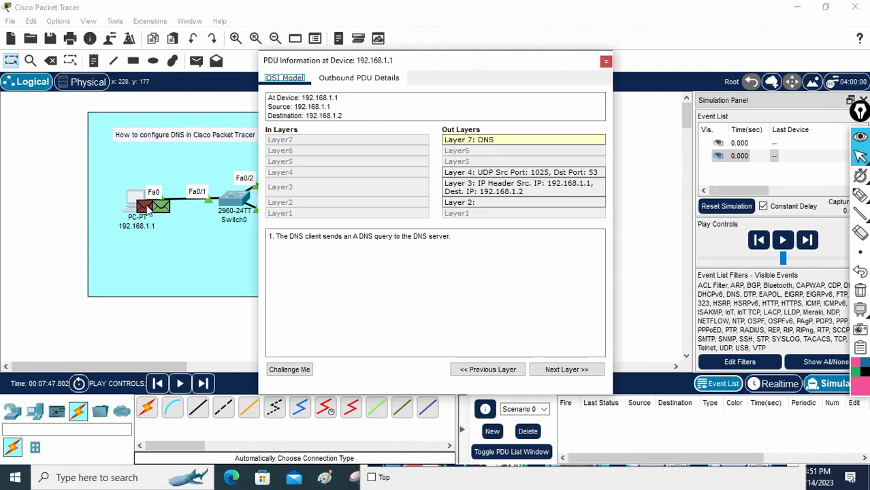
{"action": "left_click", "coordinate": [363, 80]}
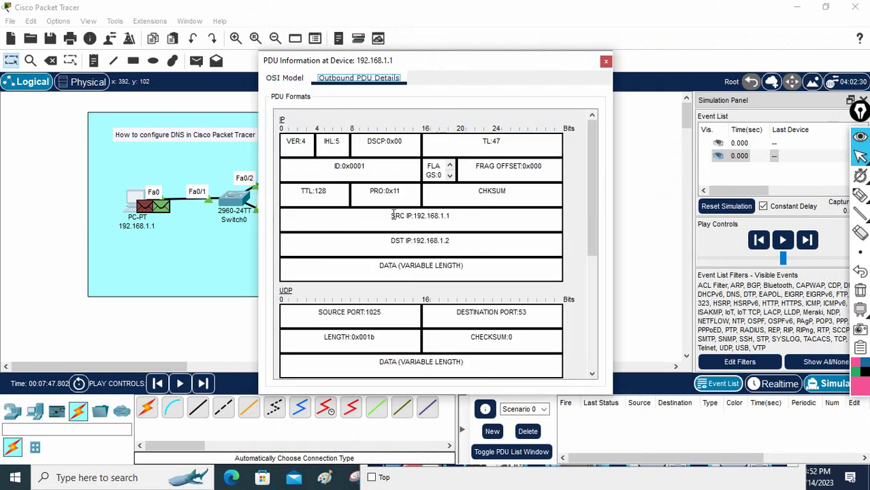
{"action": "left_click_drag", "start_coordinate": [393, 217], "coordinate": [452, 218]}
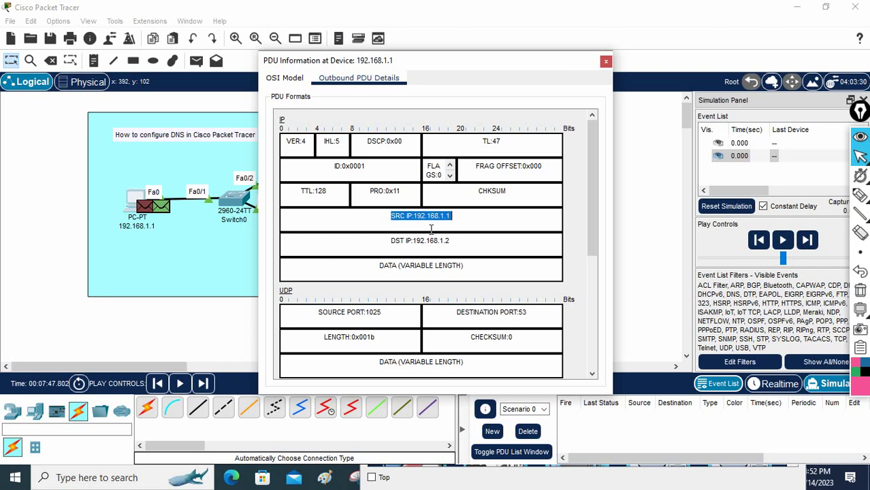
{"action": "left_click_drag", "start_coordinate": [394, 242], "coordinate": [459, 244]}
{"action": "left_click_drag", "start_coordinate": [535, 62], "coordinate": [640, 64]}
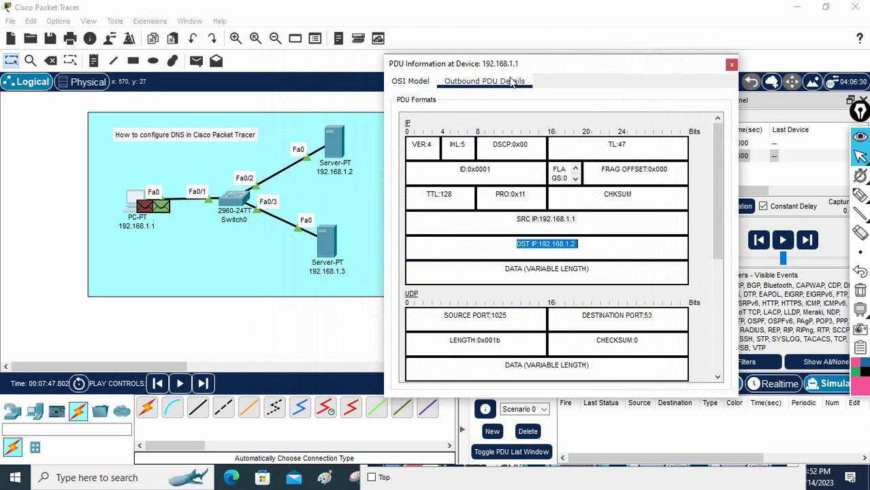
{"action": "left_click_drag", "start_coordinate": [517, 64], "coordinate": [571, 51]}
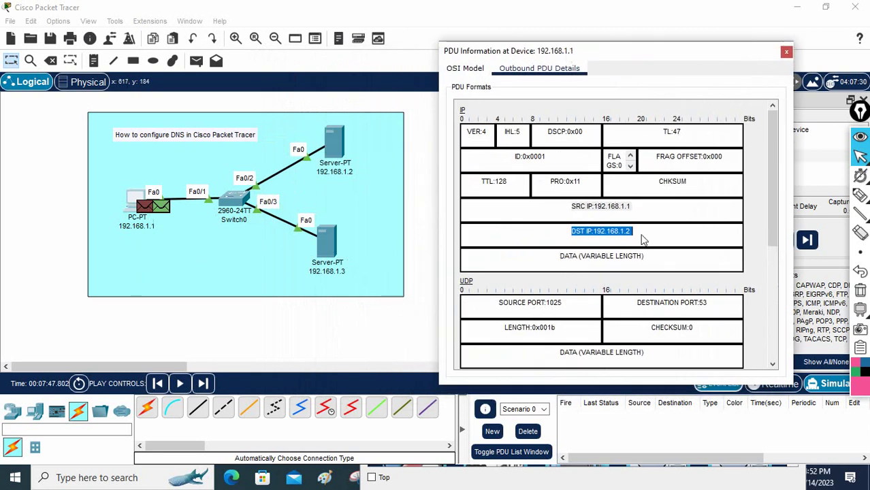
Step: Draw a pen arrow from the PC's packet to the upper server with the note abc, and clear the drawing
{"action": "left_click", "coordinate": [860, 197]}
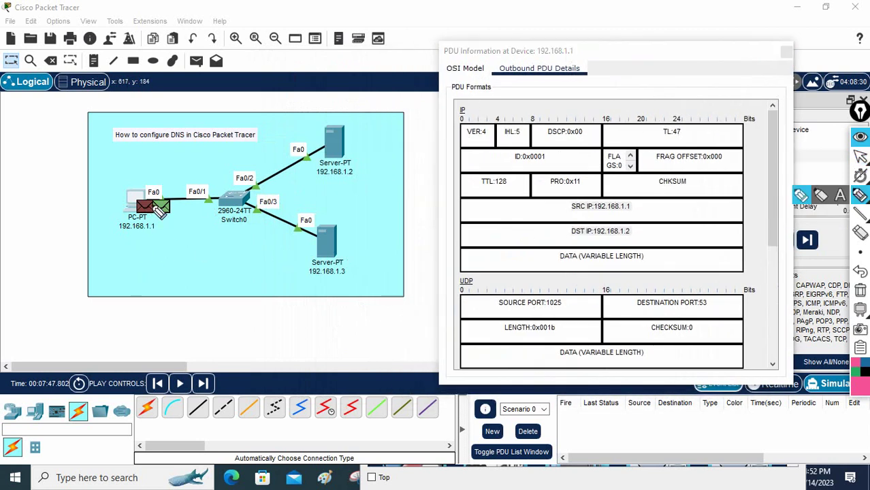
{"action": "mouse_move", "coordinate": [146, 203]}
{"action": "left_mouse_down"}
{"action": "mouse_move", "coordinate": [181, 164]}
{"action": "mouse_move", "coordinate": [248, 139]}
{"action": "mouse_move", "coordinate": [326, 152]}
{"action": "left_mouse_up"}
{"action": "left_click_drag", "start_coordinate": [357, 191], "coordinate": [383, 177]}
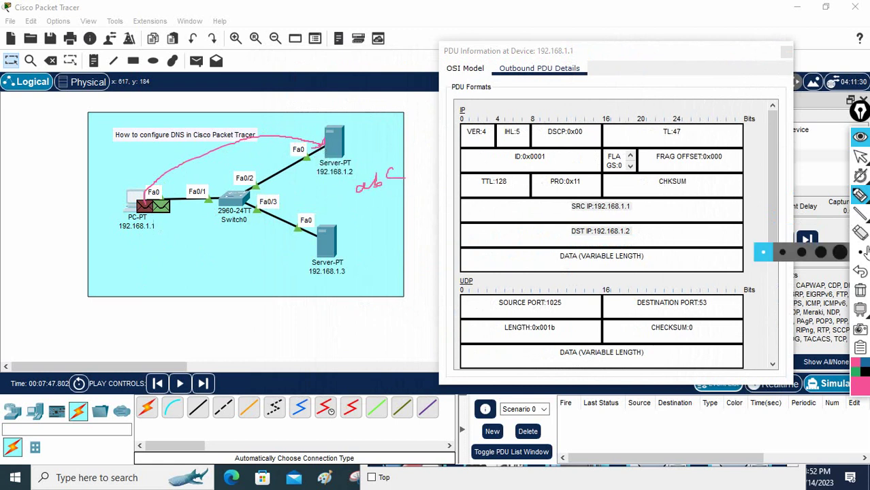
{"action": "left_click", "coordinate": [859, 290]}
{"action": "mouse_move", "coordinate": [856, 234]}
{"action": "left_click", "coordinate": [860, 156]}
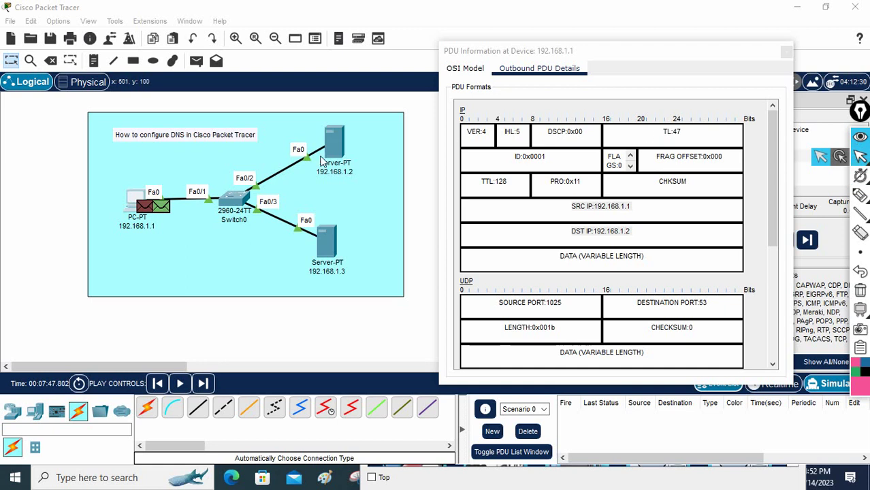
Step: Widen the PDU information window and examine the DNS packet's OSI Model layers
{"action": "left_click_drag", "start_coordinate": [437, 133], "coordinate": [382, 145]}
{"action": "left_click", "coordinate": [412, 70]}
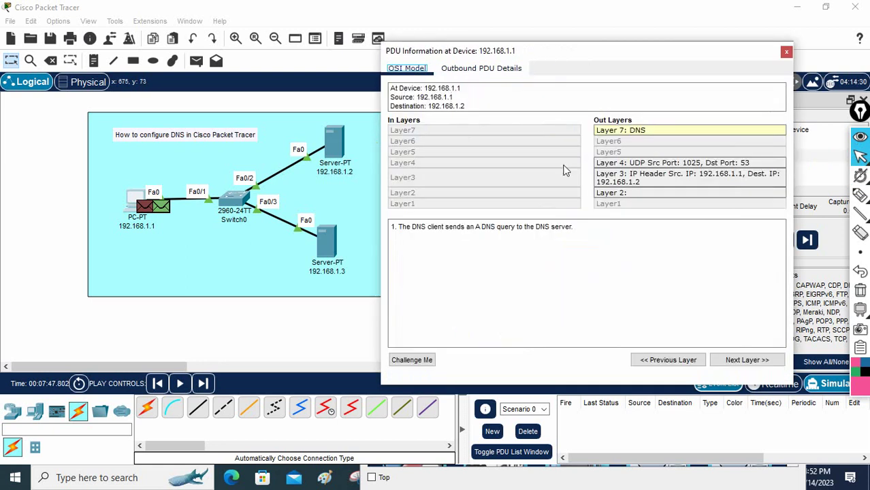
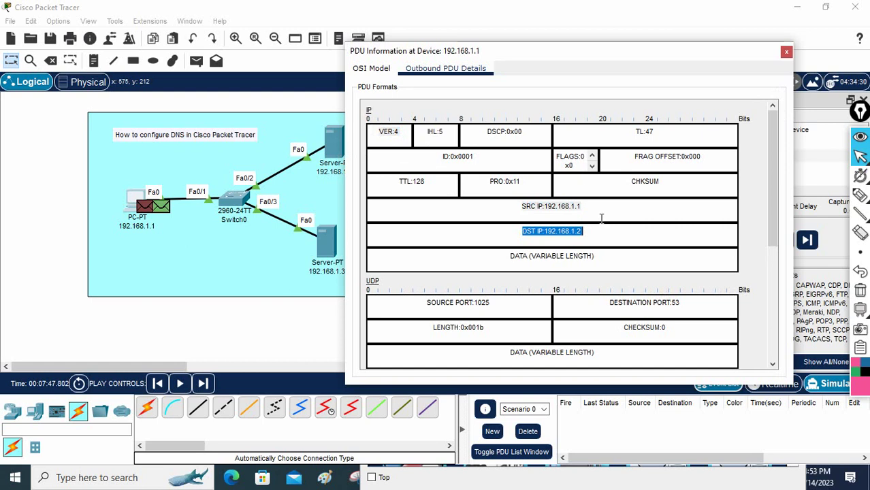
Step: Examine the UDP source and destination ports in the outbound PDU details of the PC's DNS packet
{"action": "left_click_drag", "start_coordinate": [490, 300], "coordinate": [433, 304]}
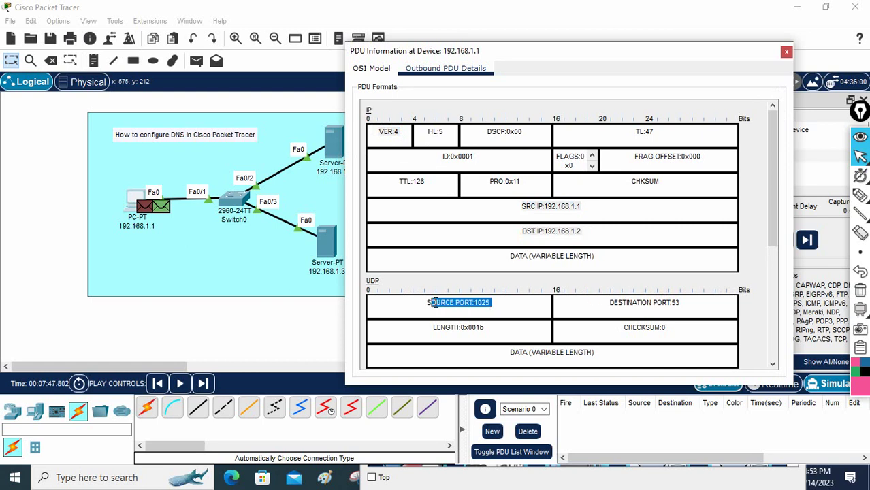
{"action": "left_click_drag", "start_coordinate": [699, 304], "coordinate": [621, 304]}
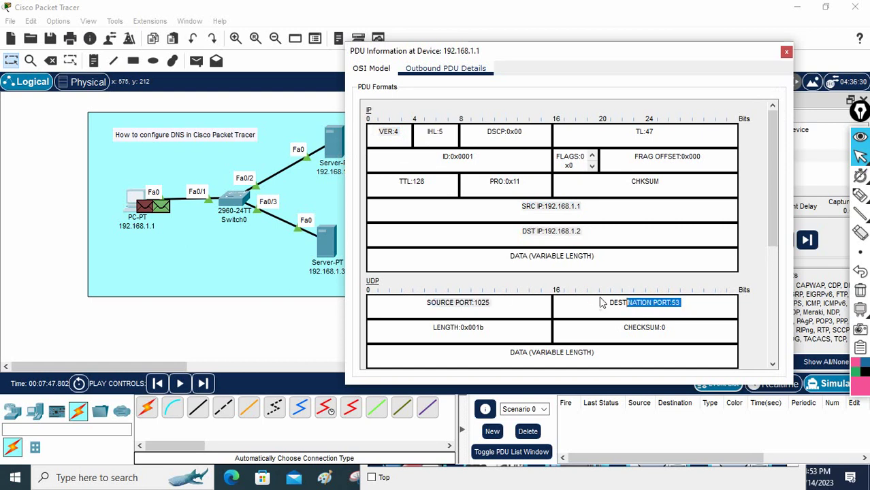
{"action": "left_click", "coordinate": [384, 280]}
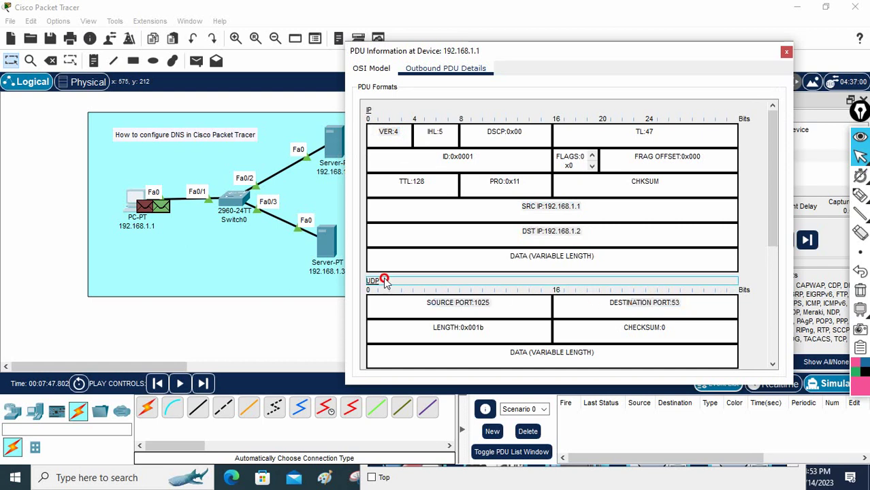
{"action": "left_click_drag", "start_coordinate": [535, 43], "coordinate": [535, 43]}
{"action": "double_click", "coordinate": [534, 43]}
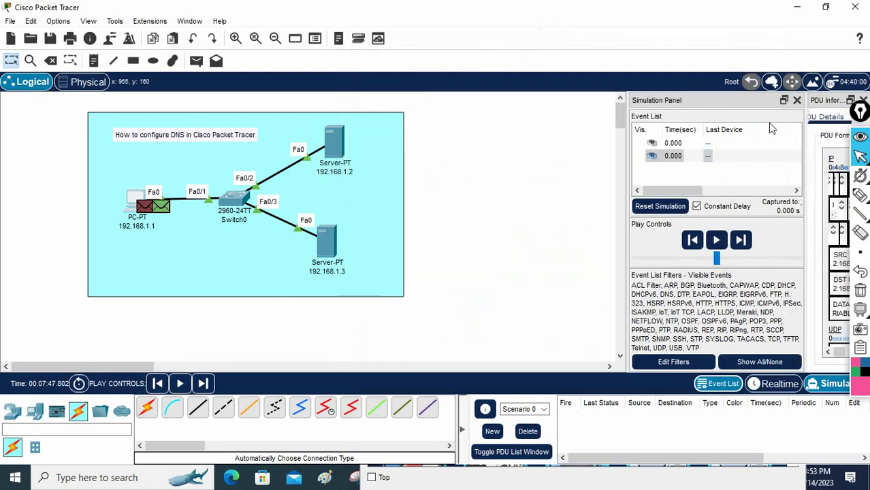
{"action": "left_click", "coordinate": [849, 101]}
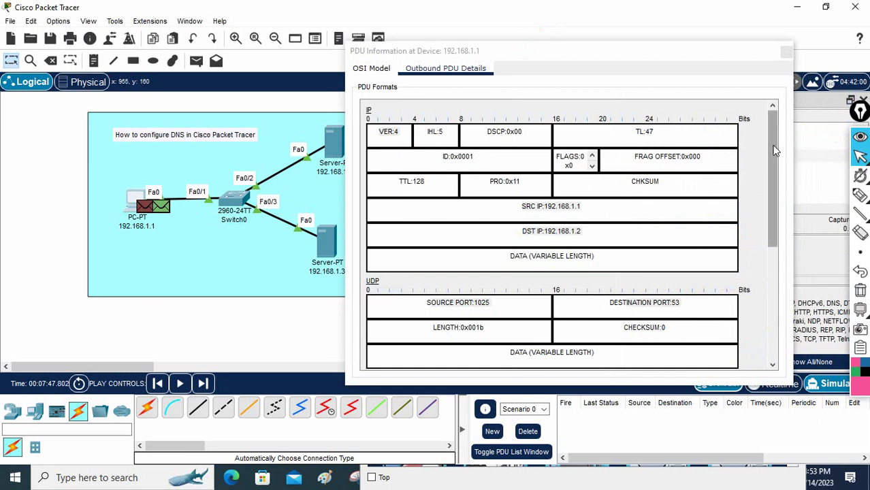
Step: Widen the PDU information window, examine the packet's DNS Header and DNS Query sections, and close the window
{"action": "left_click_drag", "start_coordinate": [774, 143], "coordinate": [765, 219]}
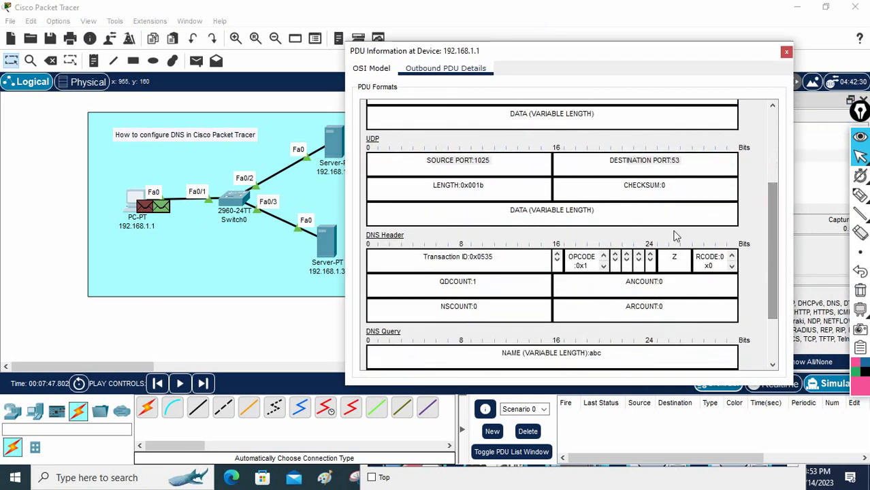
{"action": "left_click_drag", "start_coordinate": [345, 250], "coordinate": [235, 257]}
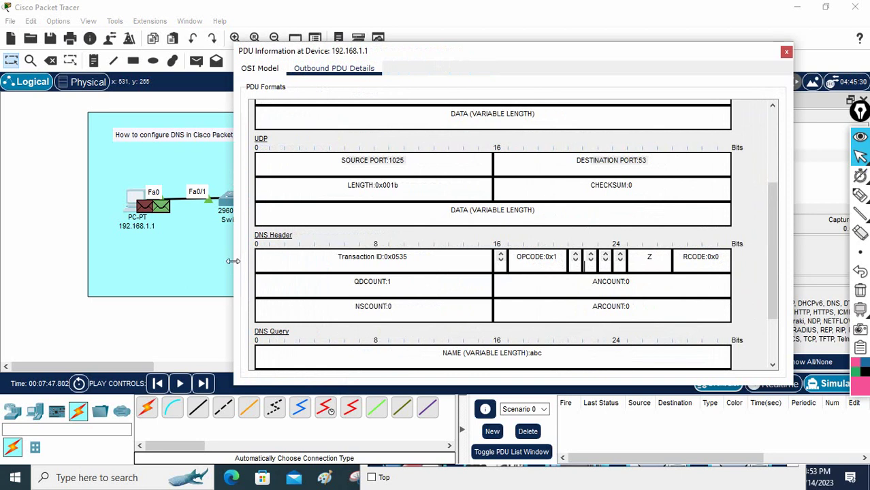
{"action": "left_click_drag", "start_coordinate": [234, 261], "coordinate": [162, 263]}
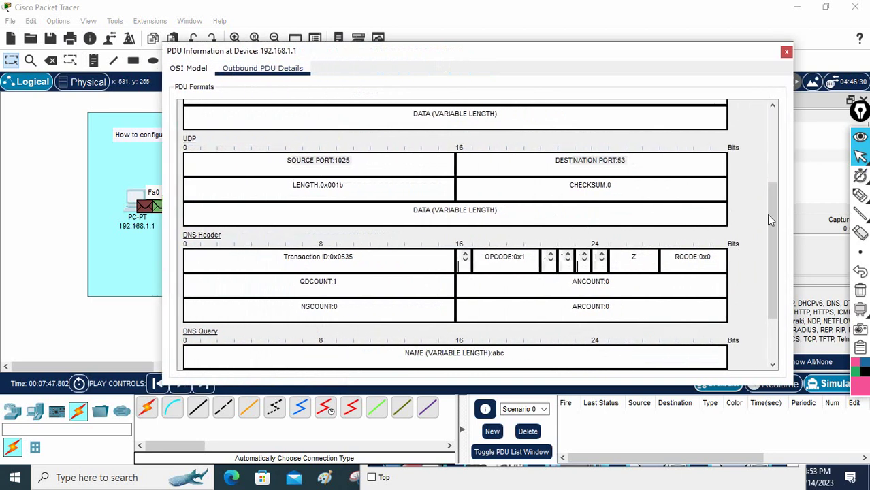
{"action": "left_click_drag", "start_coordinate": [768, 219], "coordinate": [770, 260]}
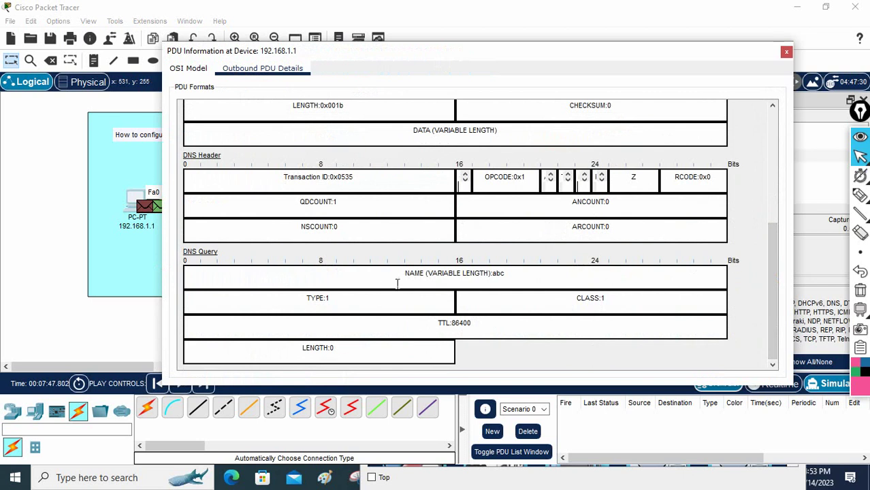
{"action": "left_click", "coordinate": [196, 250]}
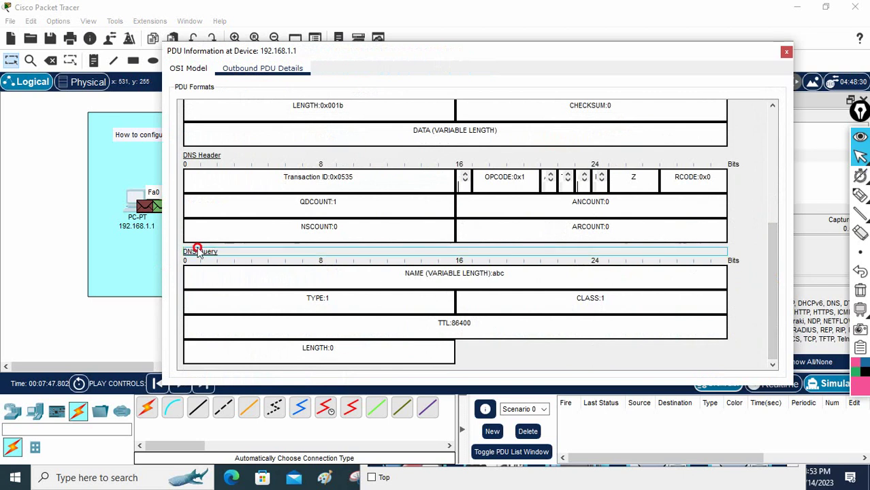
{"action": "left_click", "coordinate": [786, 52]}
Step: Advance the simulation two steps and examine the inbound and outbound ARP details of the packet at server 192.168.1.2
{"action": "left_click", "coordinate": [203, 383]}
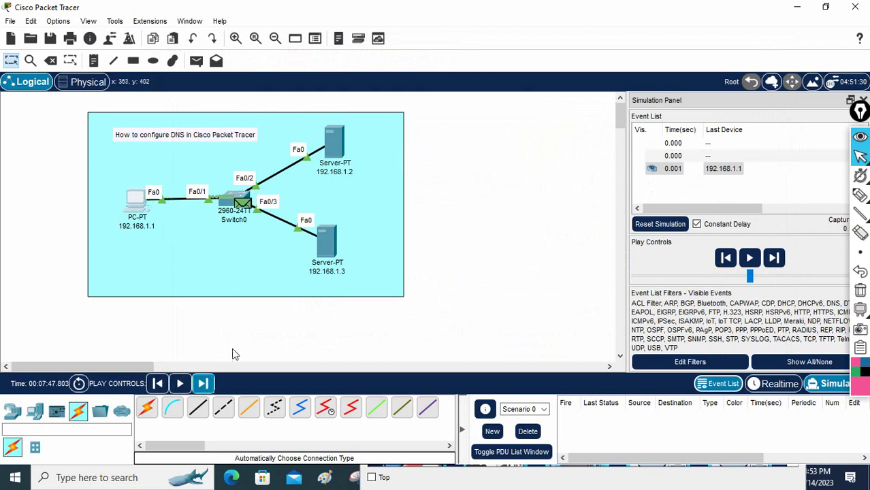
{"action": "left_click", "coordinate": [204, 383]}
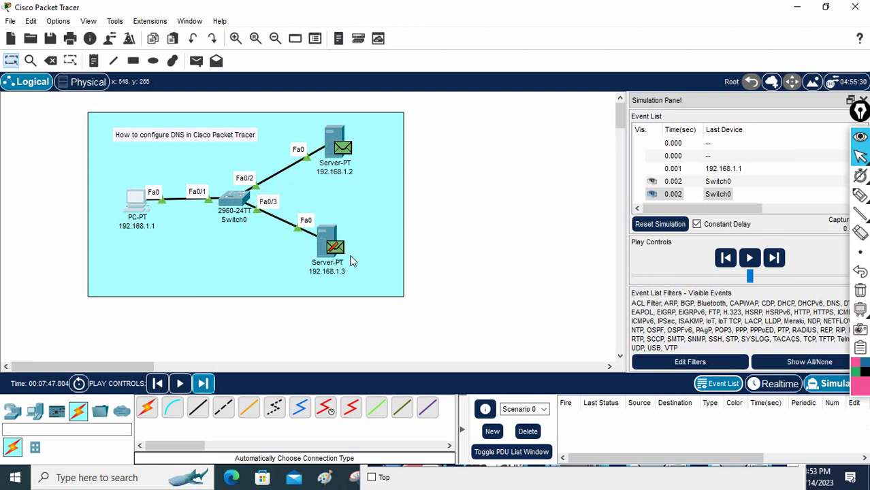
{"action": "left_click", "coordinate": [345, 151]}
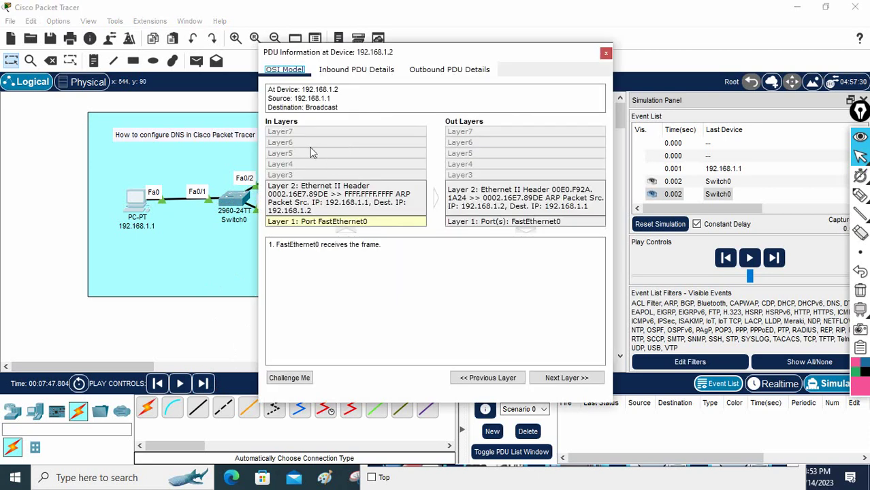
{"action": "left_click", "coordinate": [363, 70]}
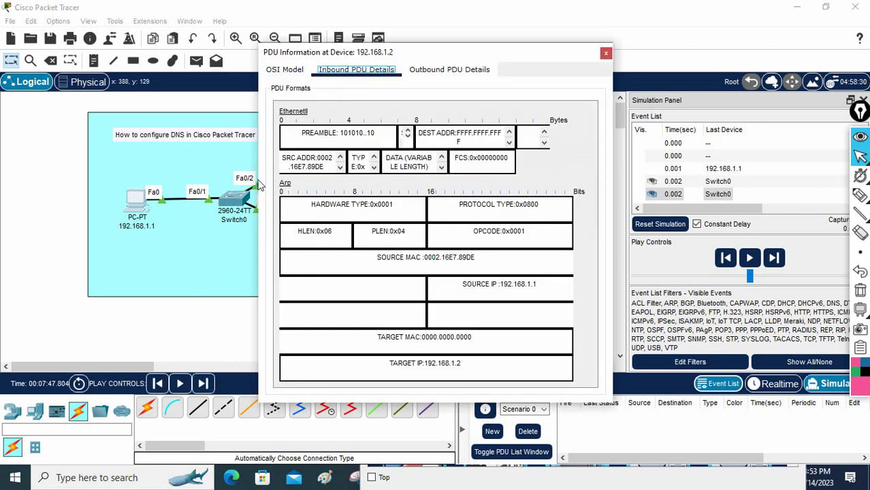
{"action": "left_click_drag", "start_coordinate": [259, 181], "coordinate": [165, 182]}
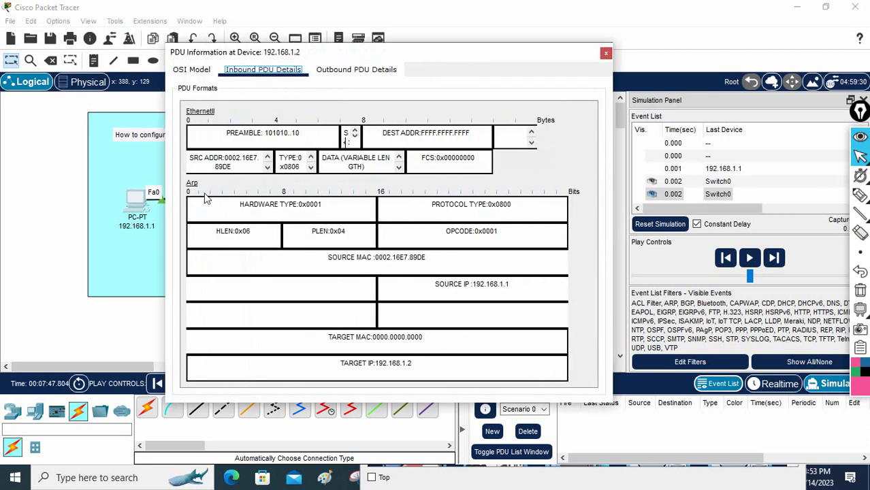
{"action": "left_click", "coordinate": [194, 190]}
{"action": "left_click", "coordinate": [356, 69]}
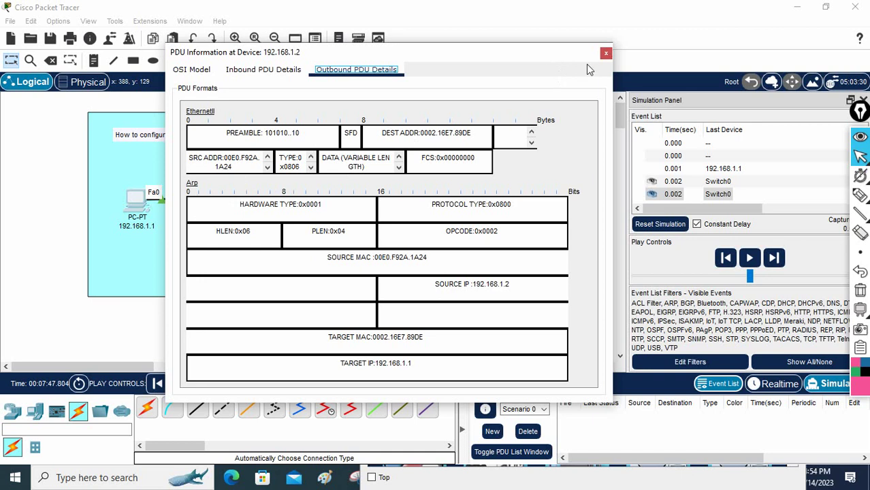
{"action": "left_click", "coordinate": [606, 53]}
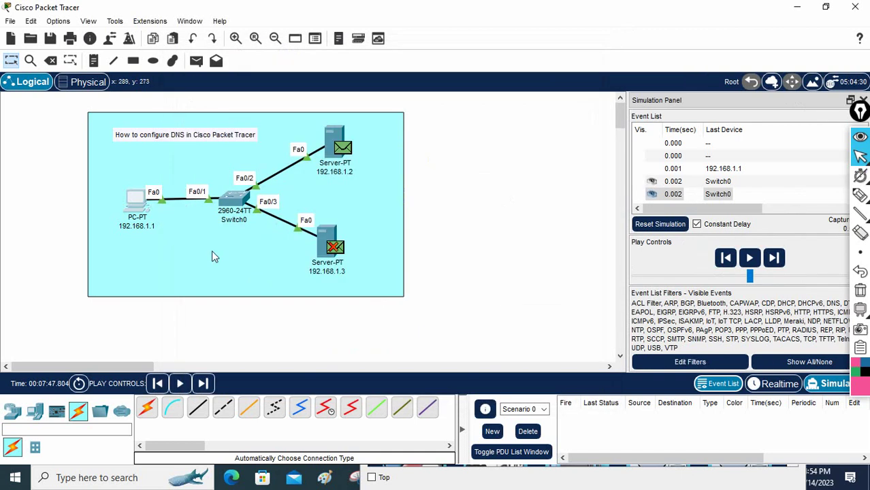
Step: Advance the simulation two steps and examine the outbound PDU details of the DNS packet at the PC
{"action": "left_click", "coordinate": [205, 383]}
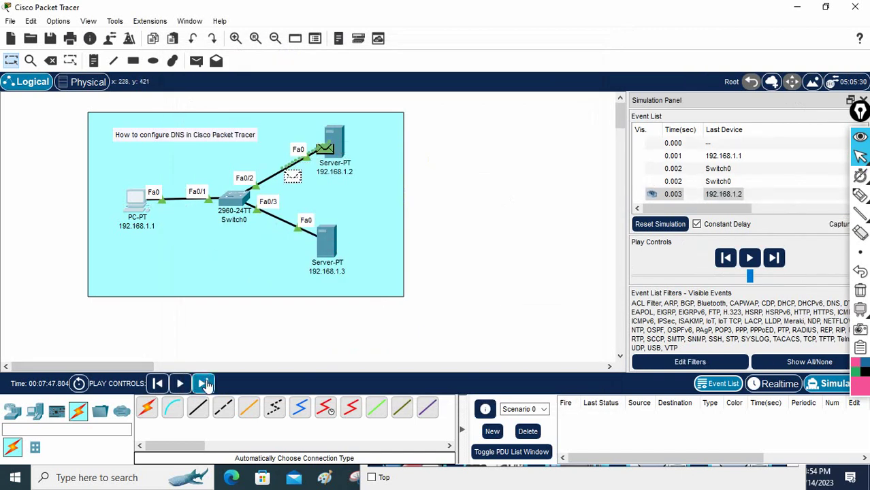
{"action": "left_click", "coordinate": [204, 384]}
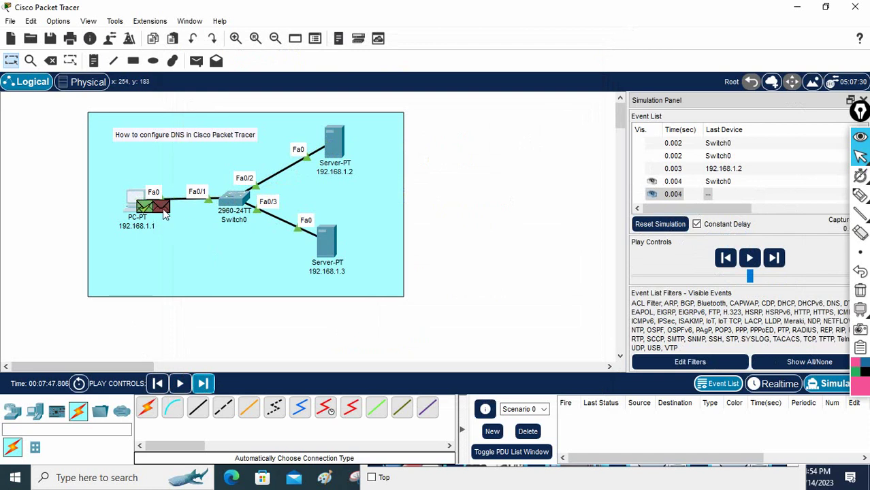
{"action": "left_click", "coordinate": [164, 212]}
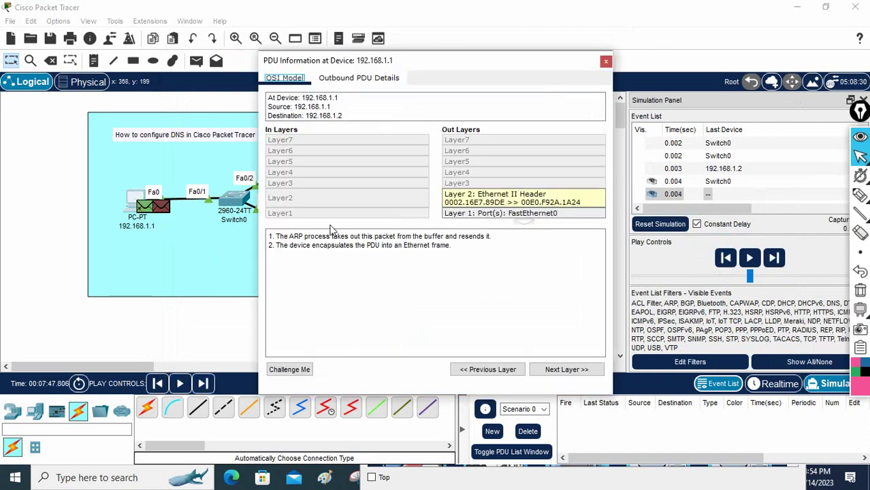
{"action": "left_click", "coordinate": [358, 79]}
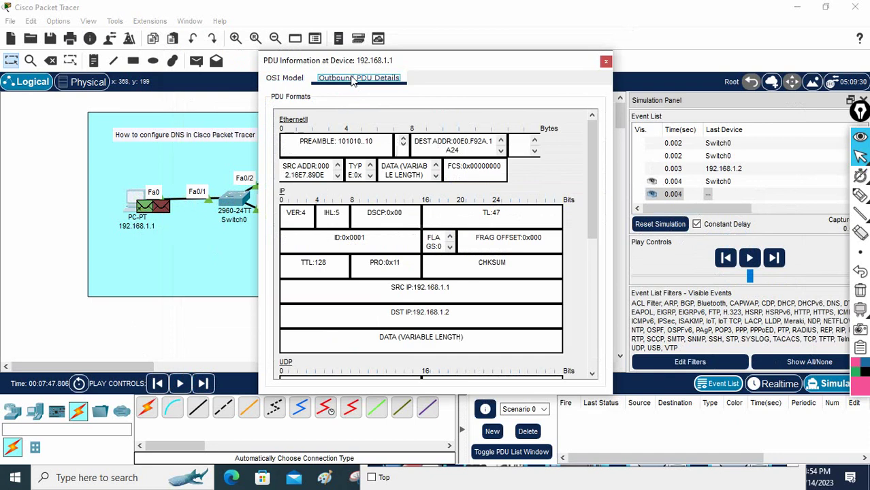
{"action": "left_click", "coordinate": [297, 362]}
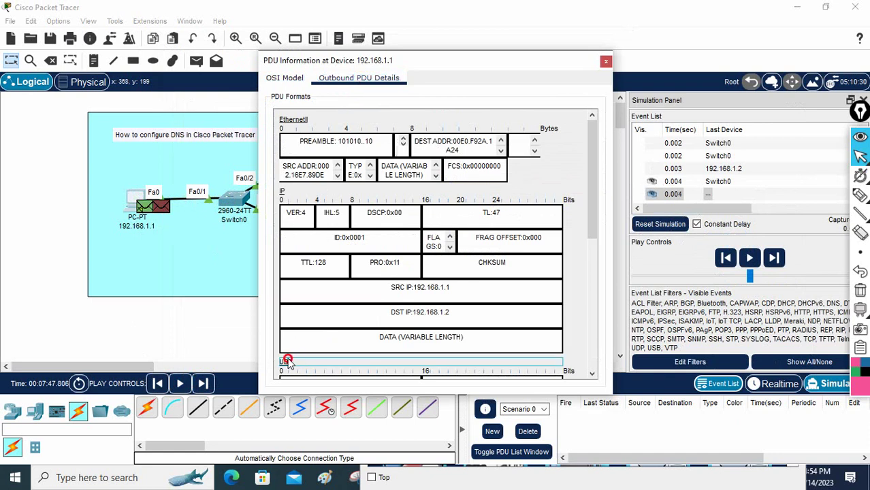
{"action": "left_click", "coordinate": [605, 61]}
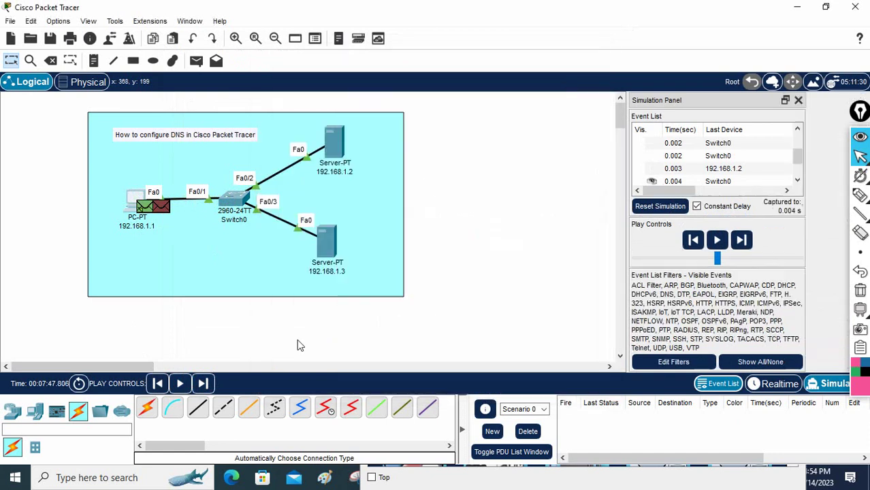
Step: Advance the simulation two steps and examine the inbound Layer 7 information and DNS Query of the packet at server 192.168.1.2
{"action": "left_click", "coordinate": [204, 383]}
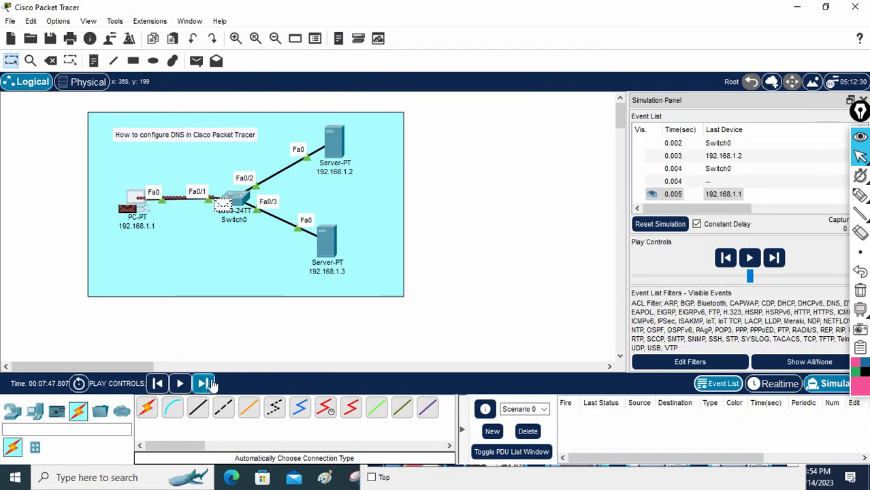
{"action": "left_click", "coordinate": [211, 385]}
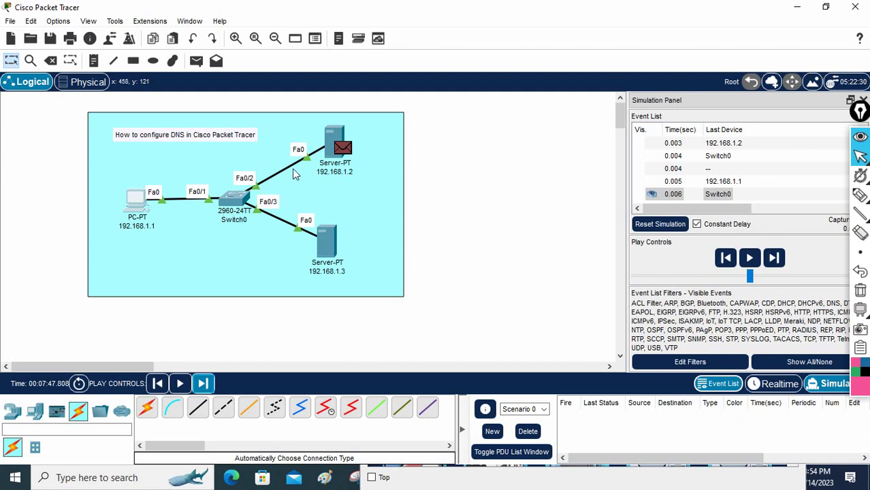
{"action": "left_click", "coordinate": [348, 151]}
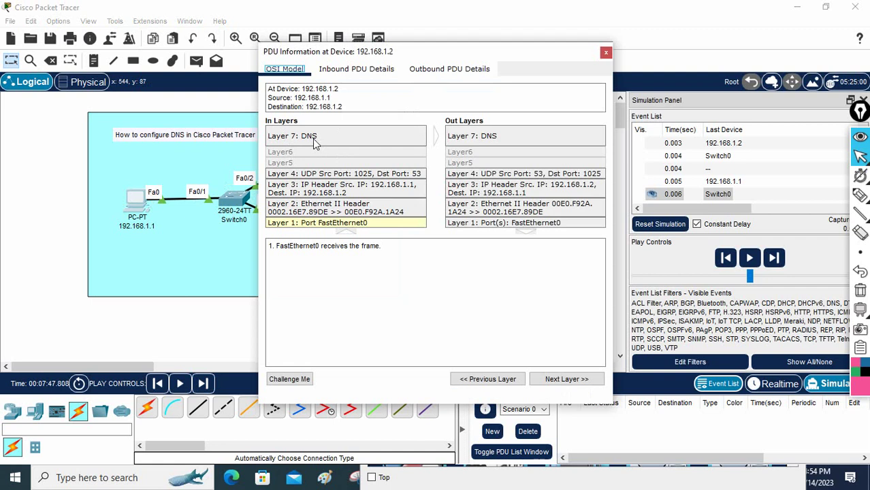
{"action": "left_click", "coordinate": [316, 137]}
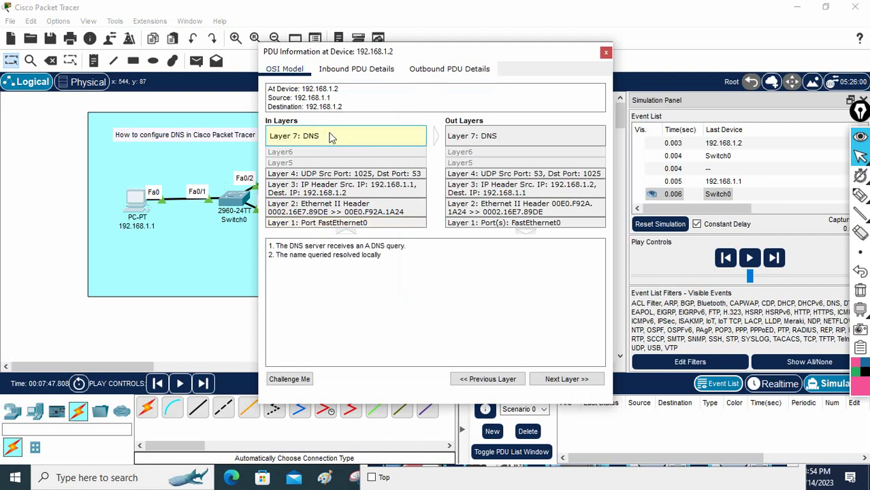
{"action": "left_click", "coordinate": [371, 69]}
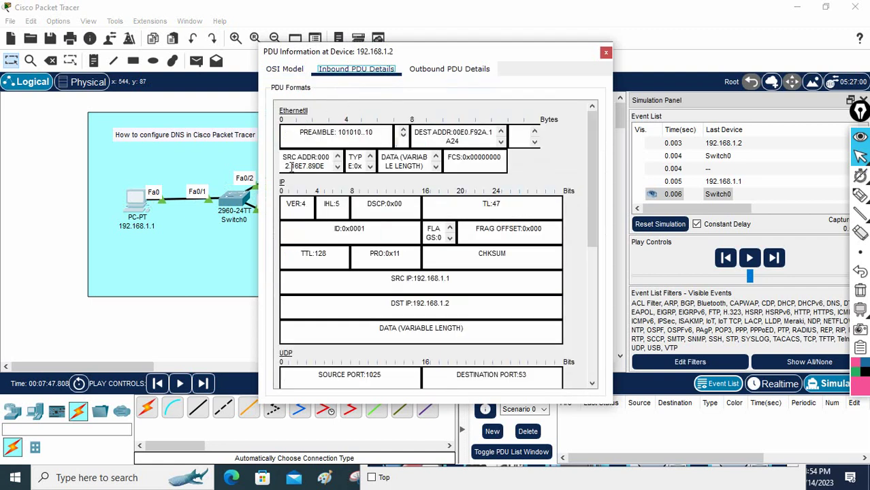
{"action": "left_click_drag", "start_coordinate": [259, 182], "coordinate": [177, 183]}
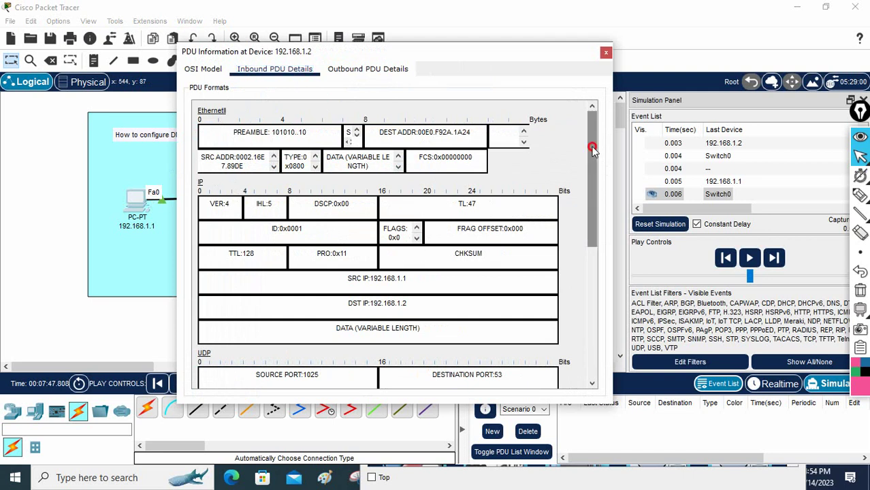
{"action": "left_click_drag", "start_coordinate": [592, 149], "coordinate": [589, 281]}
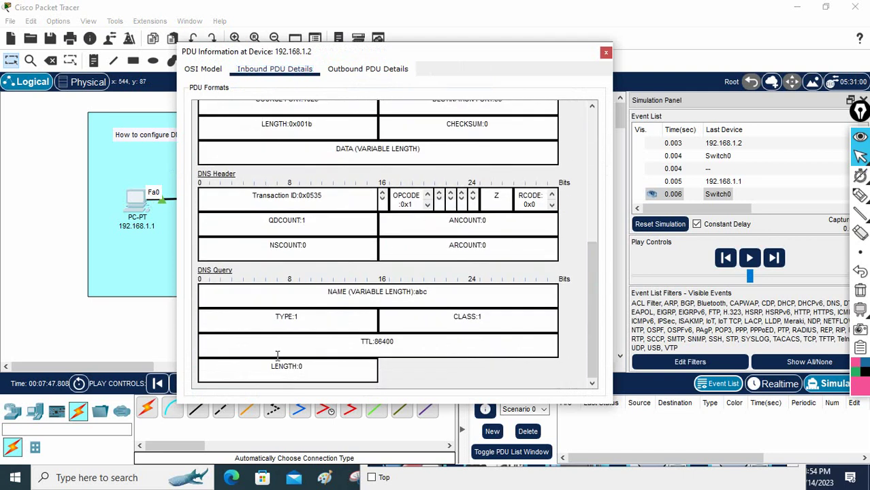
Step: Examine the name and IP address in the server's outbound DNS Answer, and move the PDU window clear of the topology
{"action": "left_click", "coordinate": [375, 69]}
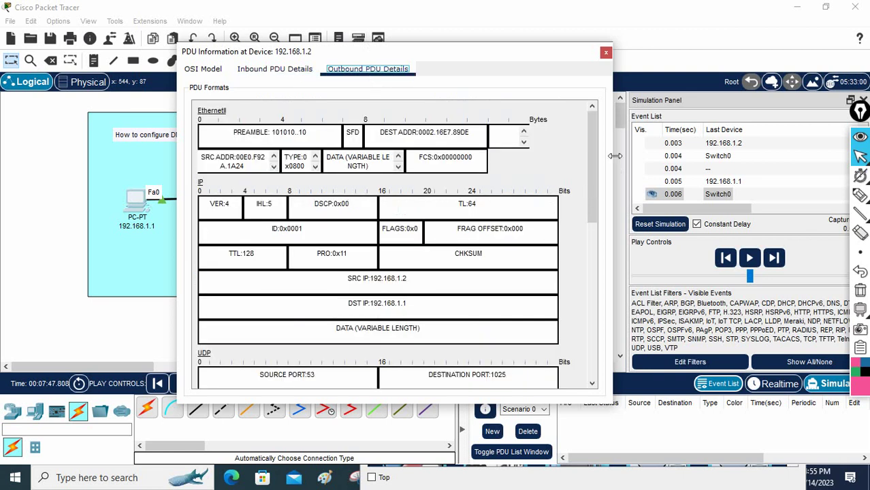
{"action": "left_click_drag", "start_coordinate": [592, 175], "coordinate": [595, 327]}
{"action": "left_click_drag", "start_coordinate": [496, 370], "coordinate": [445, 368]}
{"action": "left_click_drag", "start_coordinate": [428, 293], "coordinate": [418, 296]}
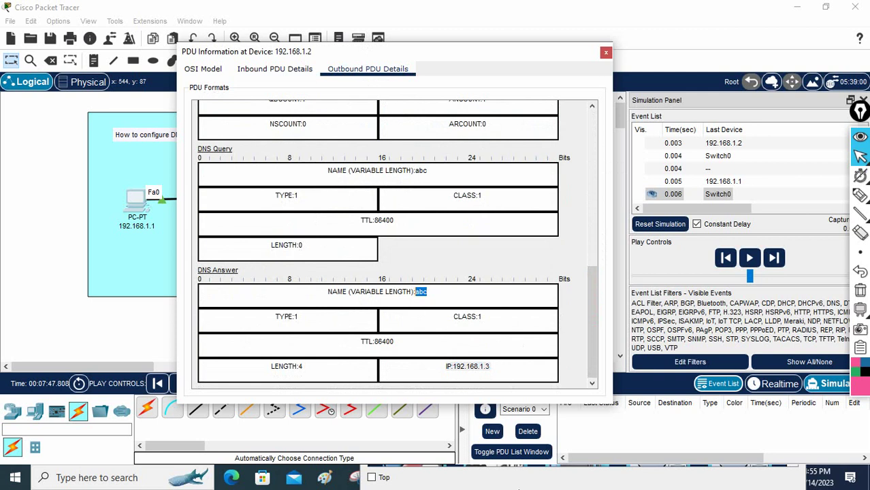
{"action": "left_click_drag", "start_coordinate": [497, 371], "coordinate": [447, 363]}
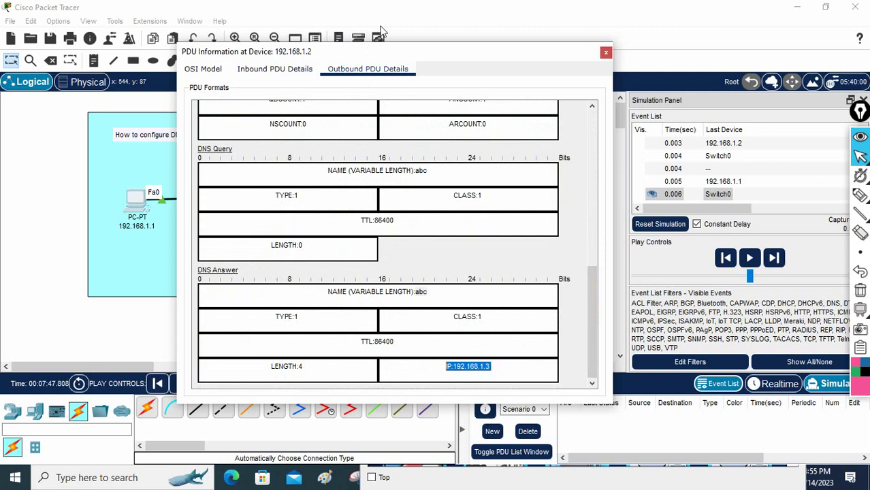
{"action": "left_click_drag", "start_coordinate": [406, 52], "coordinate": [618, 48]}
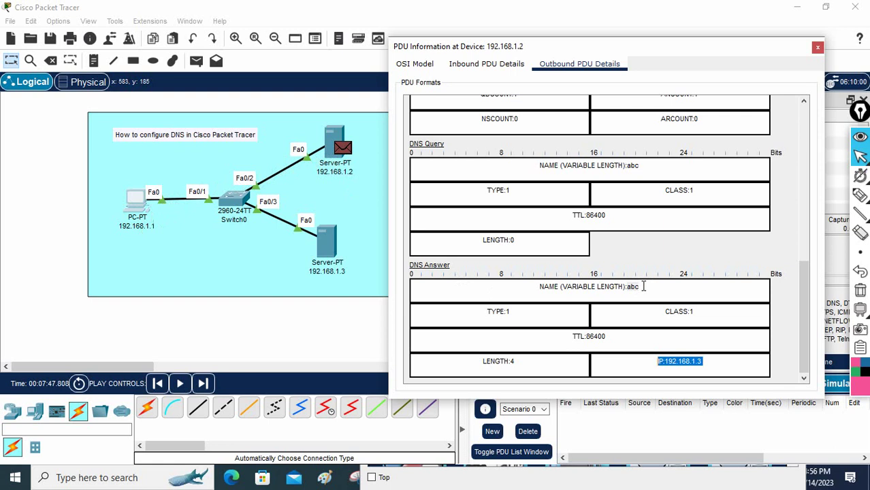
Step: Compare the name in the server's outbound DNS Answer with the name in its inbound DNS Query
{"action": "left_click_drag", "start_coordinate": [643, 286], "coordinate": [631, 287]}
{"action": "left_click", "coordinate": [480, 62]}
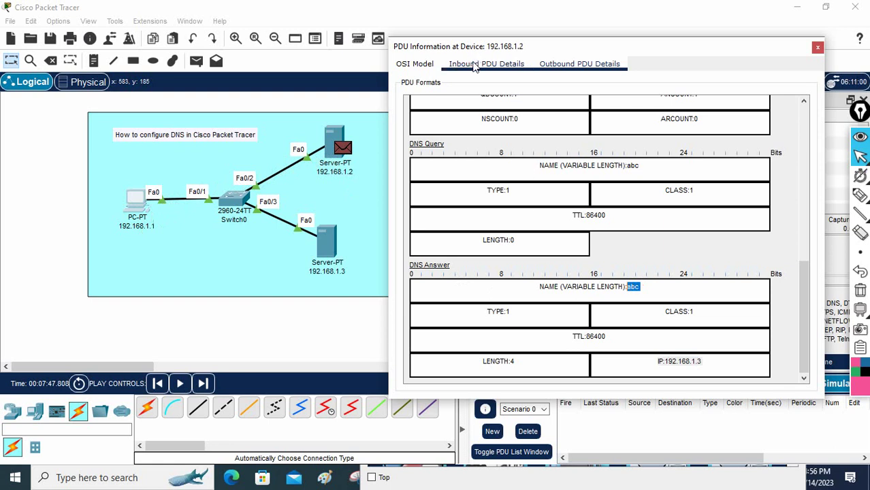
{"action": "left_click_drag", "start_coordinate": [643, 287], "coordinate": [625, 286]}
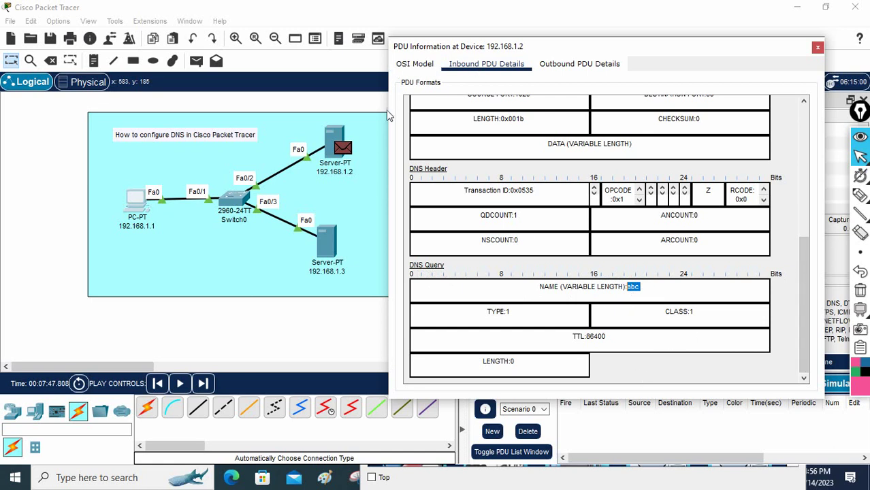
{"action": "left_click", "coordinate": [557, 63]}
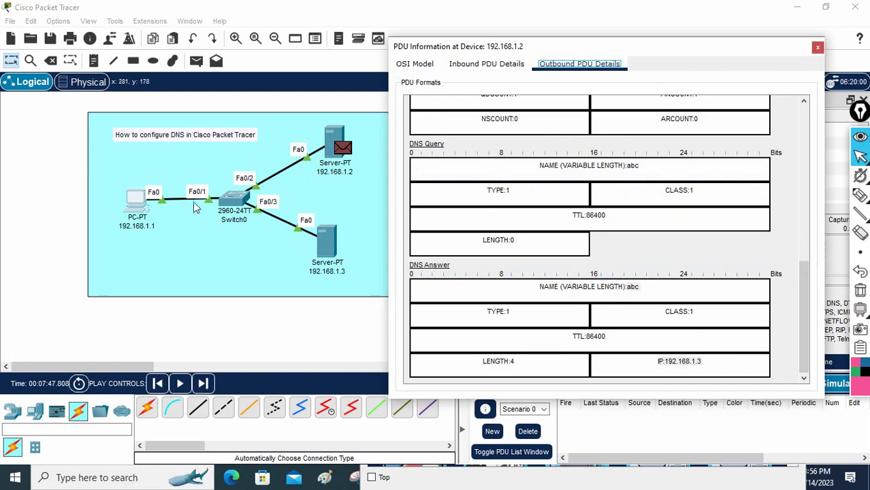
Step: Examine the source and destination IP addresses in the IP header of the server's outbound PDU
{"action": "left_click_drag", "start_coordinate": [807, 289], "coordinate": [798, 175]}
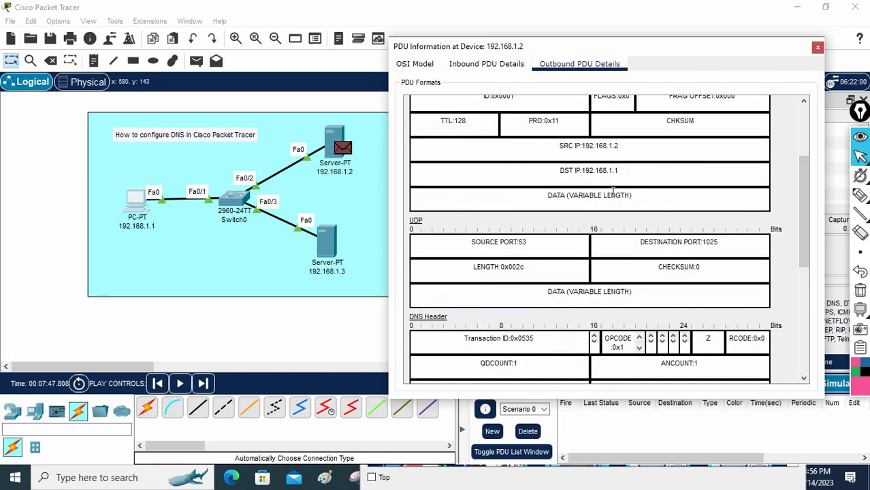
{"action": "left_click_drag", "start_coordinate": [621, 144], "coordinate": [560, 148]}
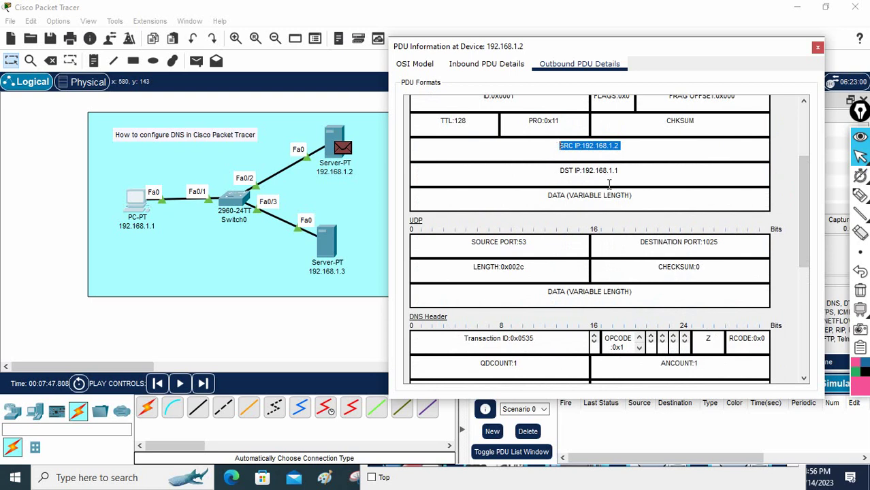
{"action": "left_click_drag", "start_coordinate": [620, 170], "coordinate": [558, 173]}
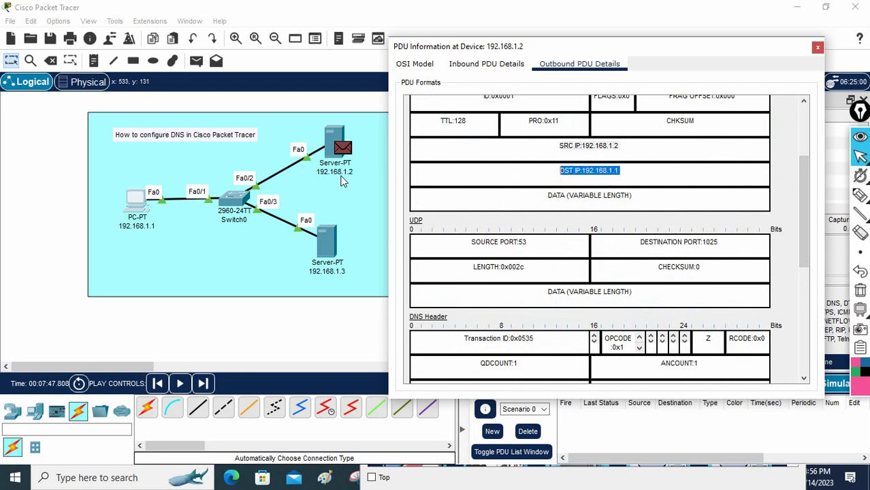
{"action": "left_click_drag", "start_coordinate": [621, 146], "coordinate": [561, 149]}
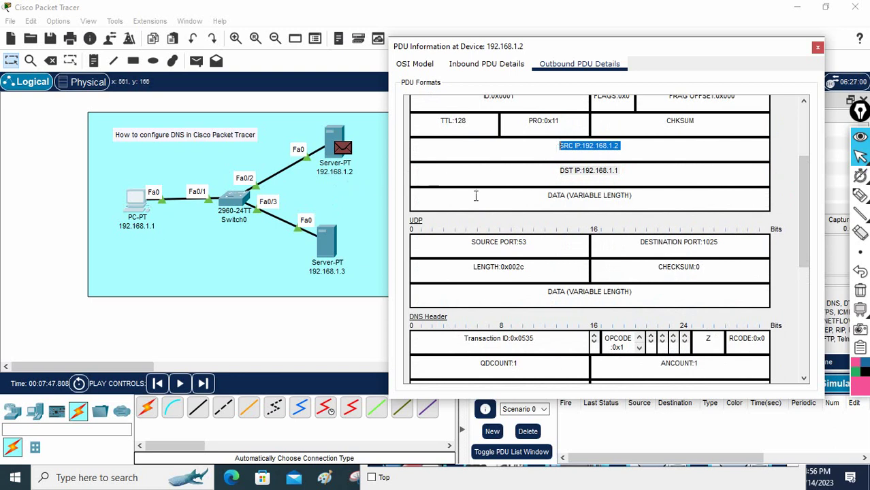
{"action": "left_click_drag", "start_coordinate": [619, 170], "coordinate": [579, 166]}
Step: Recheck the IP address and name in the outbound DNS Answer and close the server's PDU information
{"action": "left_click_drag", "start_coordinate": [801, 192], "coordinate": [803, 297]}
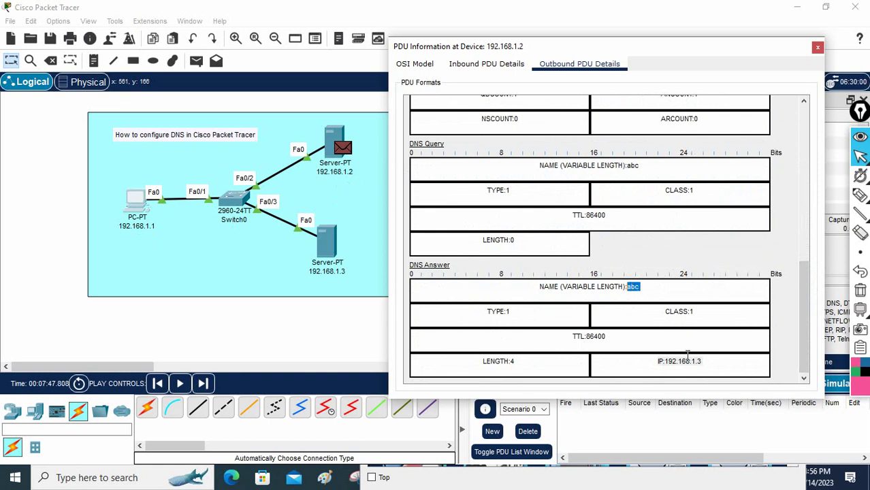
{"action": "left_click_drag", "start_coordinate": [706, 362], "coordinate": [667, 363]}
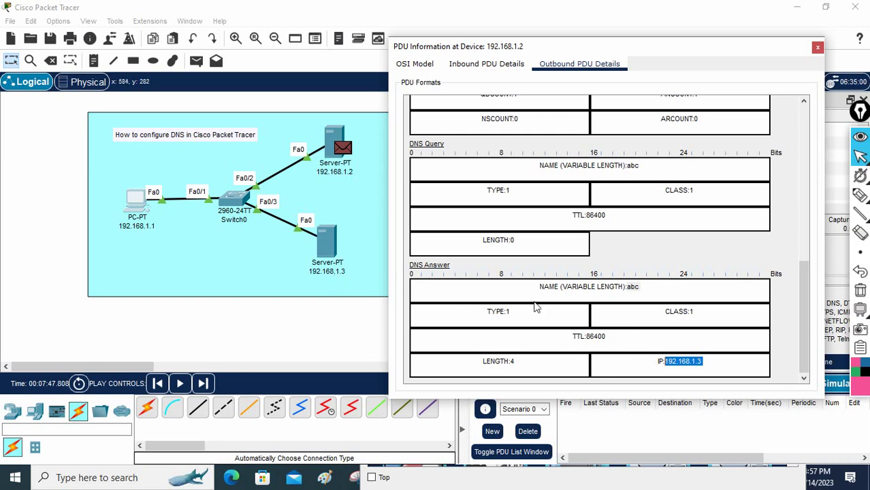
{"action": "left_click_drag", "start_coordinate": [633, 286], "coordinate": [640, 286]}
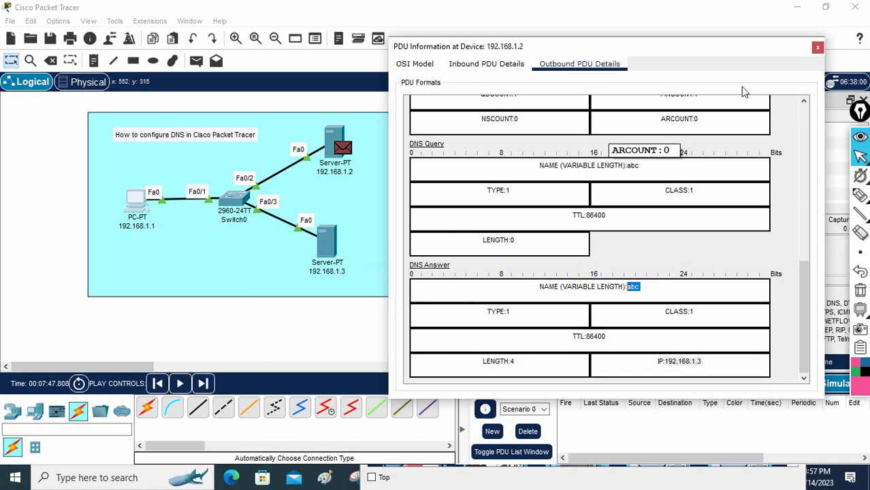
{"action": "left_click", "coordinate": [818, 49]}
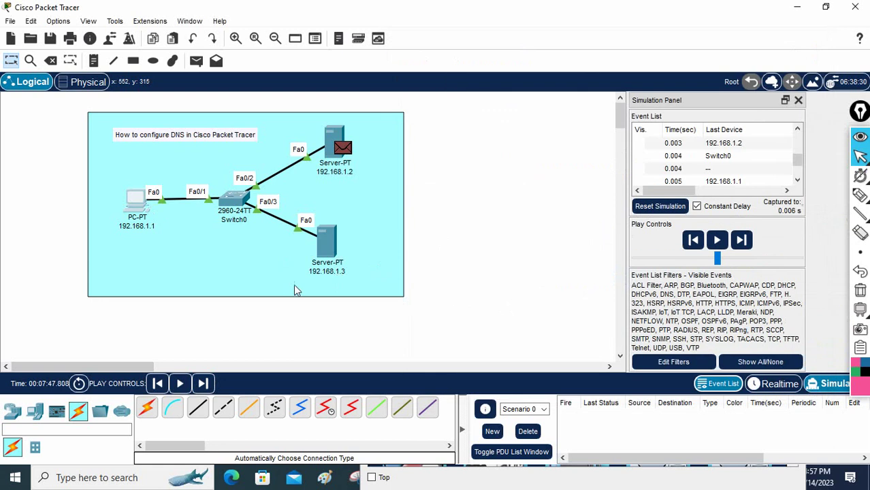
Step: Advance the simulation four steps and examine the inbound ARP details of the packet at server 192.168.1.2
{"action": "left_click", "coordinate": [210, 384]}
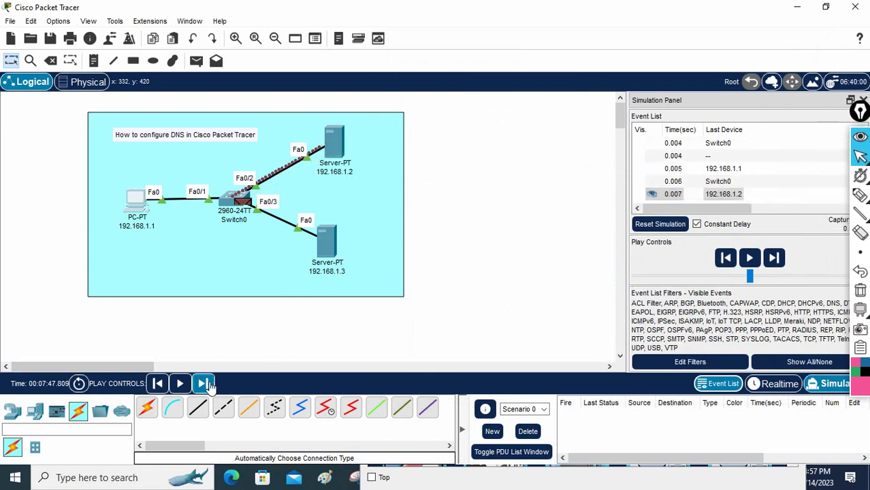
{"action": "left_click", "coordinate": [206, 384]}
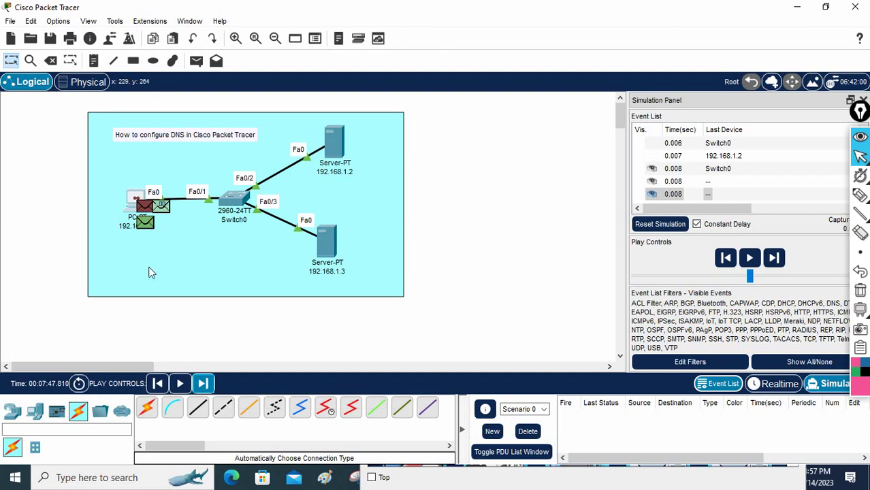
{"action": "left_click", "coordinate": [204, 385]}
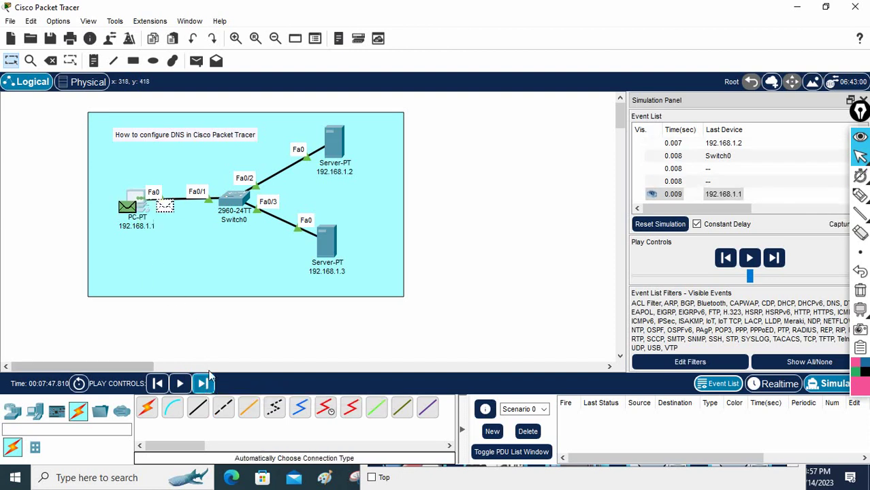
{"action": "left_click", "coordinate": [203, 384]}
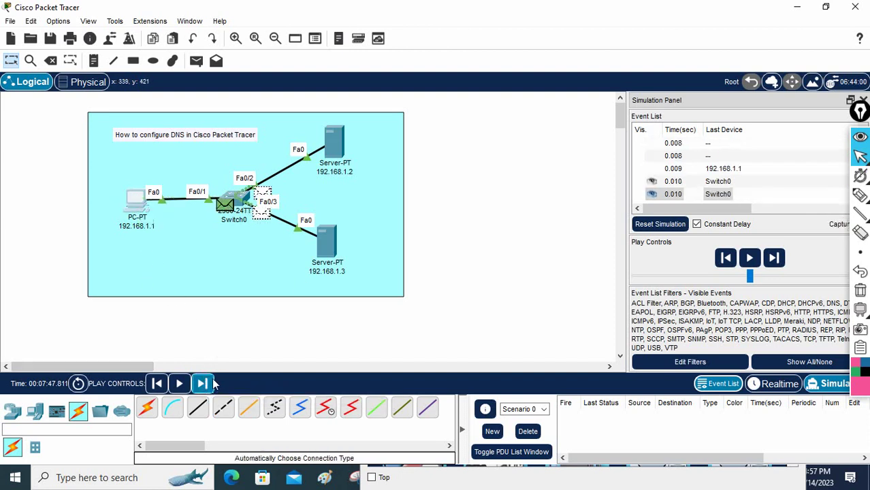
{"action": "left_click", "coordinate": [344, 148]}
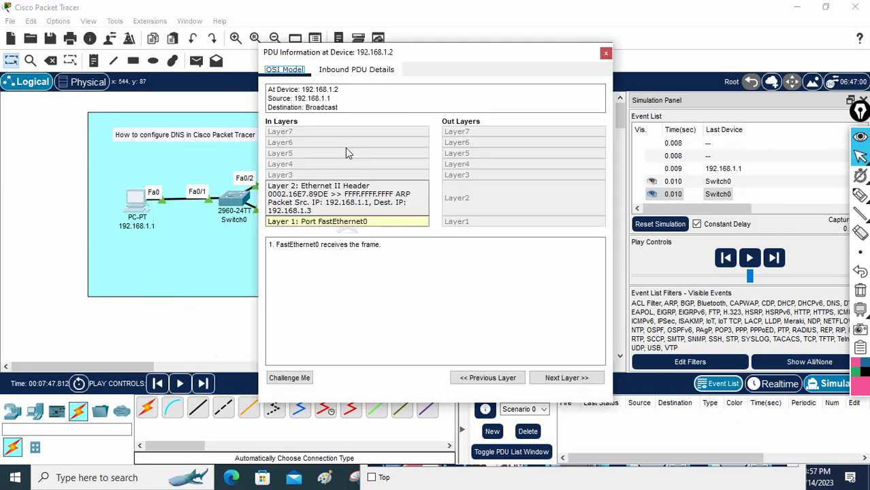
{"action": "left_click", "coordinate": [360, 71]}
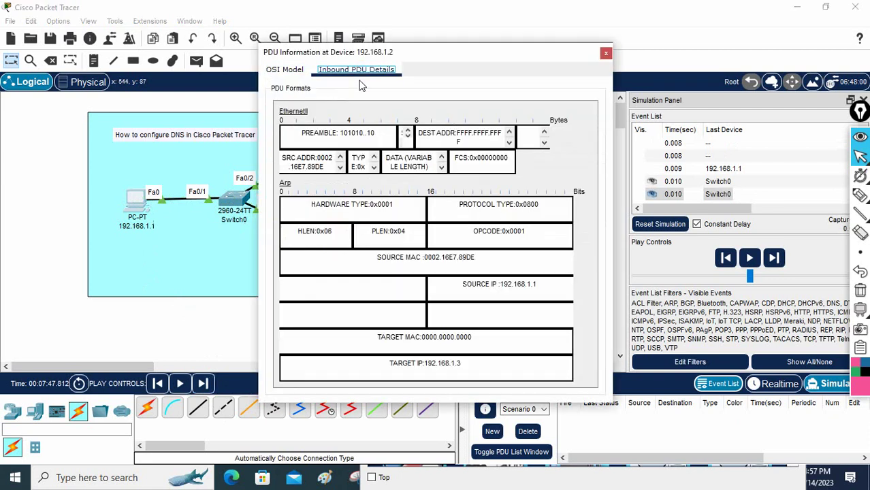
{"action": "left_click", "coordinate": [605, 53]}
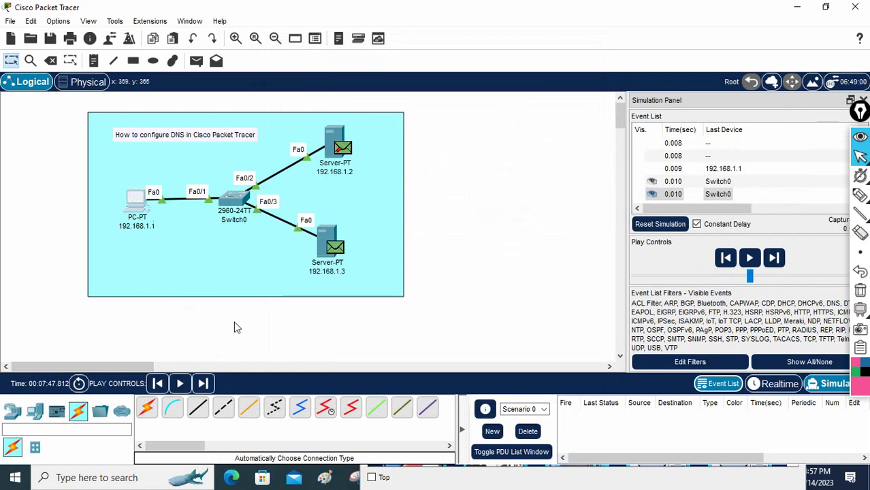
Step: Step the simulation forward through the packet exchange between the PC and server 192.168.1.3 until the reply reaches the PC
{"action": "left_click", "coordinate": [207, 383]}
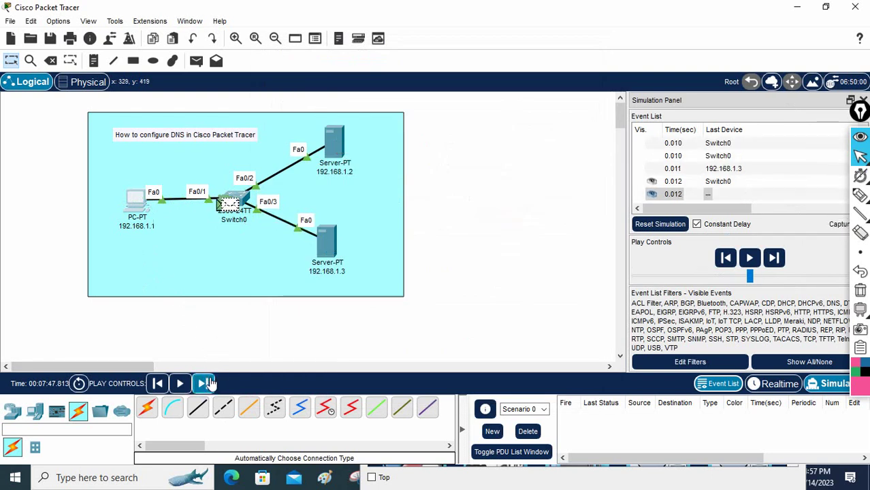
{"action": "left_click", "coordinate": [208, 383]}
{"action": "left_click", "coordinate": [210, 383]}
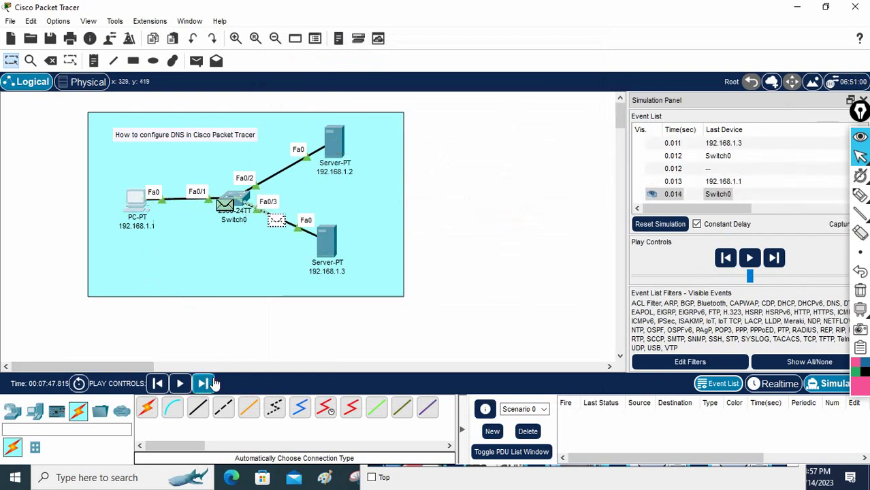
{"action": "left_click", "coordinate": [207, 383]}
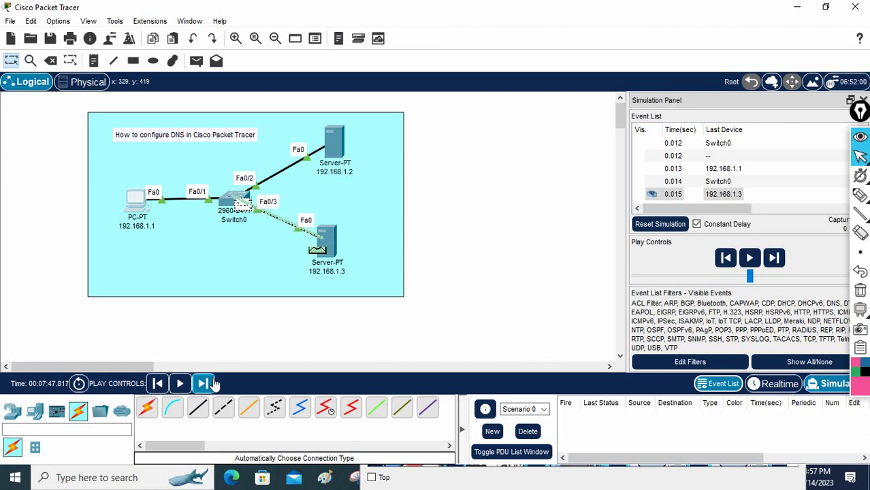
{"action": "left_click", "coordinate": [212, 383]}
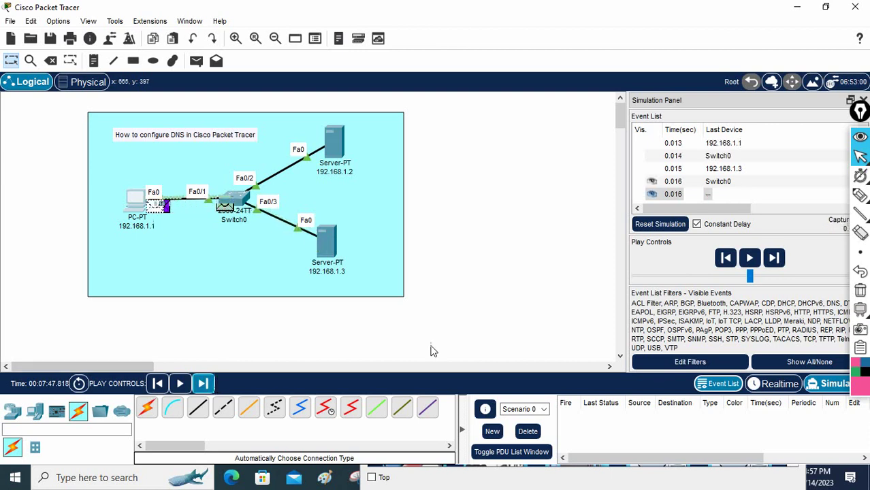
Step: Check the PC's web browser, switch the network to Realtime mode, and view the browser page again
{"action": "left_click", "coordinate": [138, 198]}
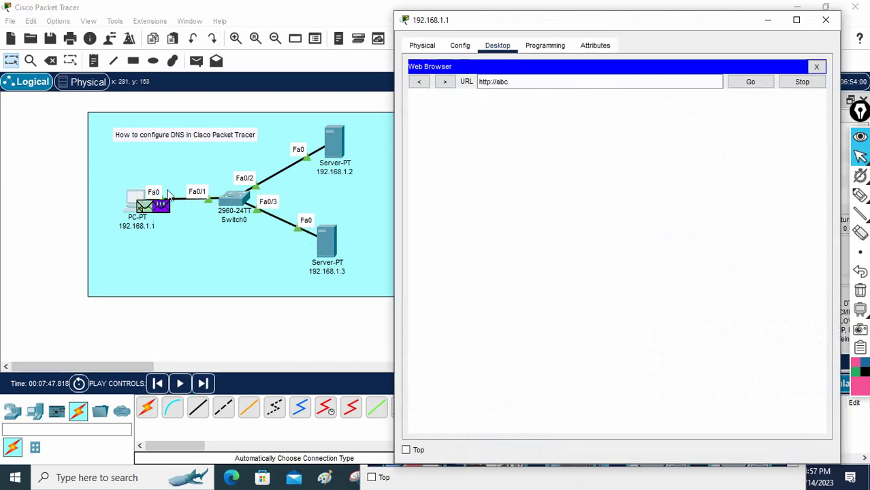
{"action": "left_click", "coordinate": [767, 20]}
{"action": "left_click", "coordinate": [769, 385]}
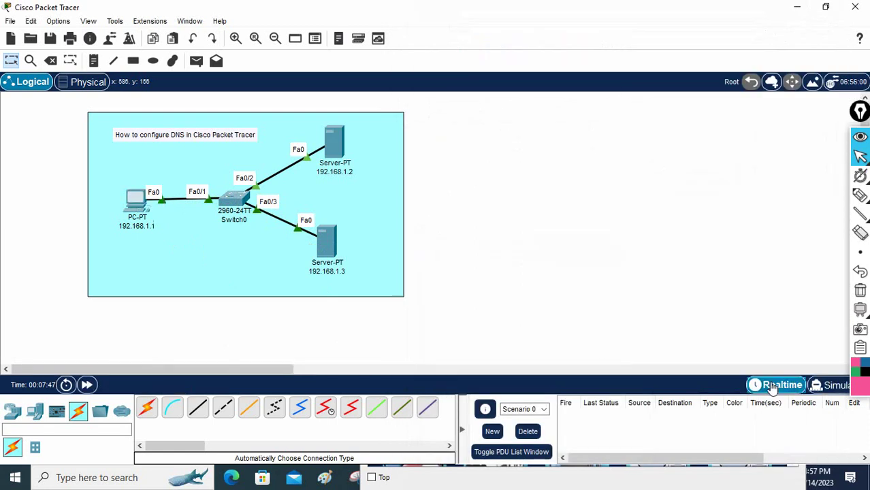
{"action": "left_click", "coordinate": [139, 204]}
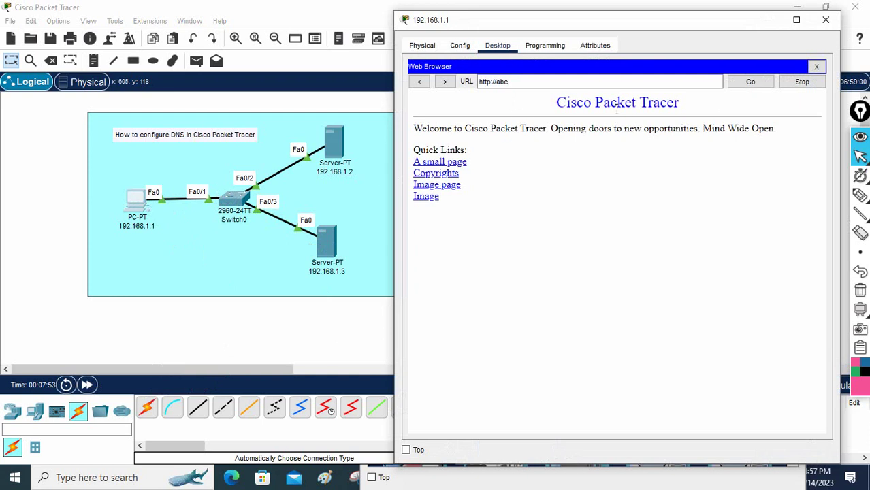
{"action": "left_click", "coordinate": [816, 66]}
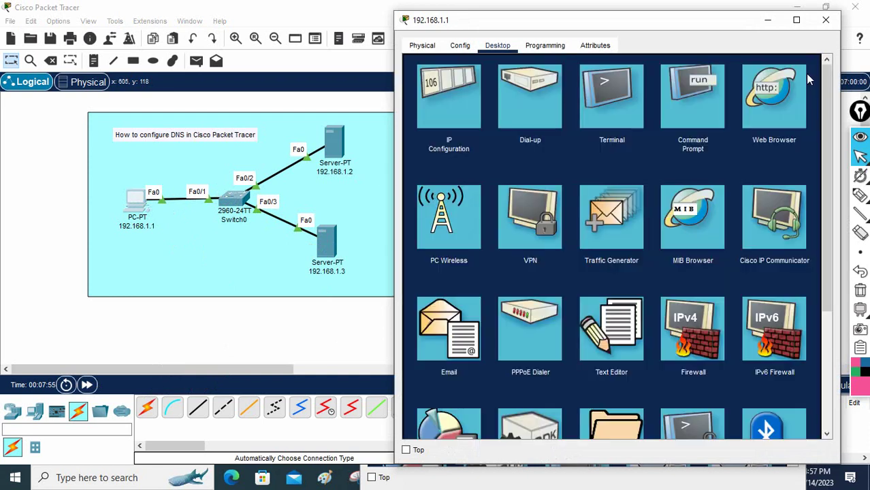
{"action": "left_click", "coordinate": [779, 105]}
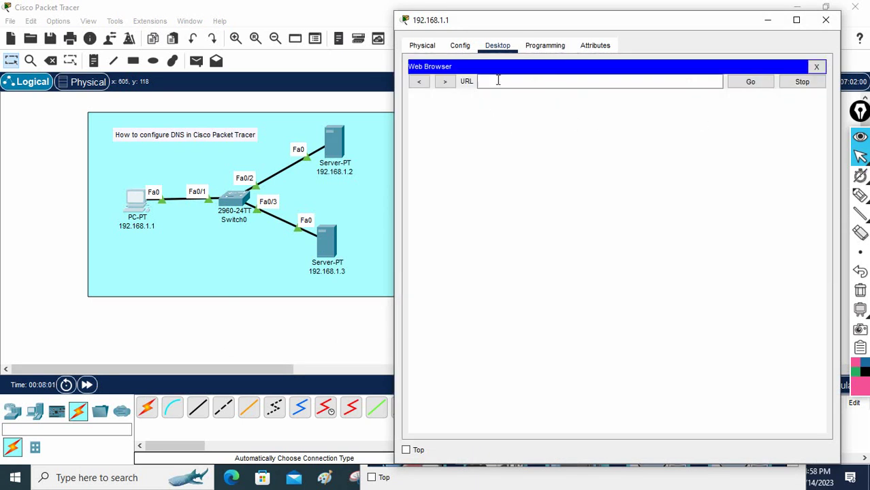
{"action": "left_click", "coordinate": [498, 81]}
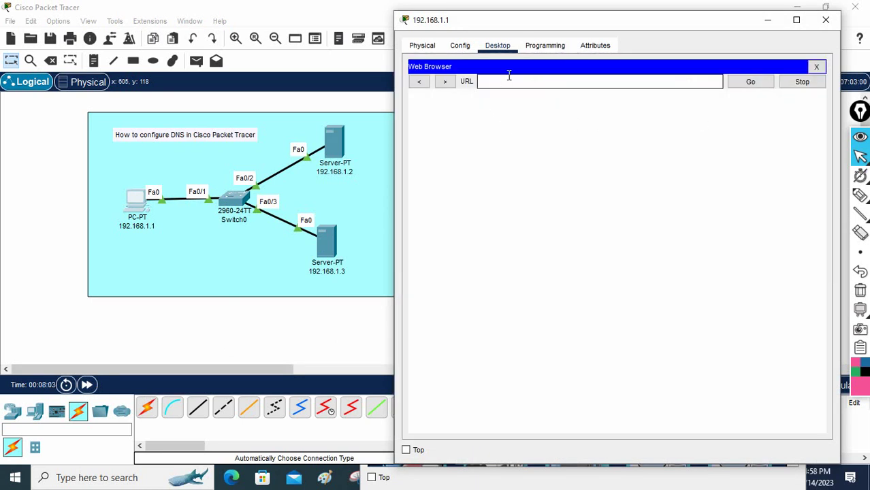
{"action": "left_click", "coordinate": [752, 83]}
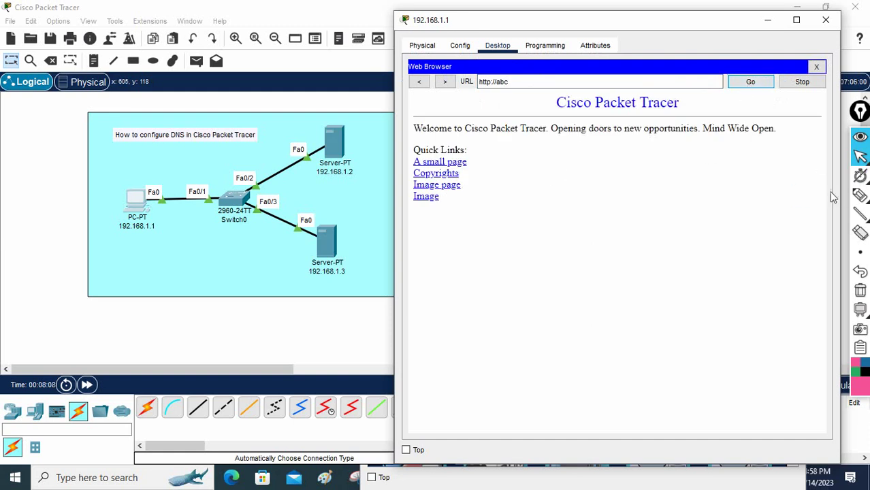
Step: Annotate the PC with a hand-drawn user figure and an underlined abc, and clear all the pen drawings
{"action": "left_click", "coordinate": [860, 196]}
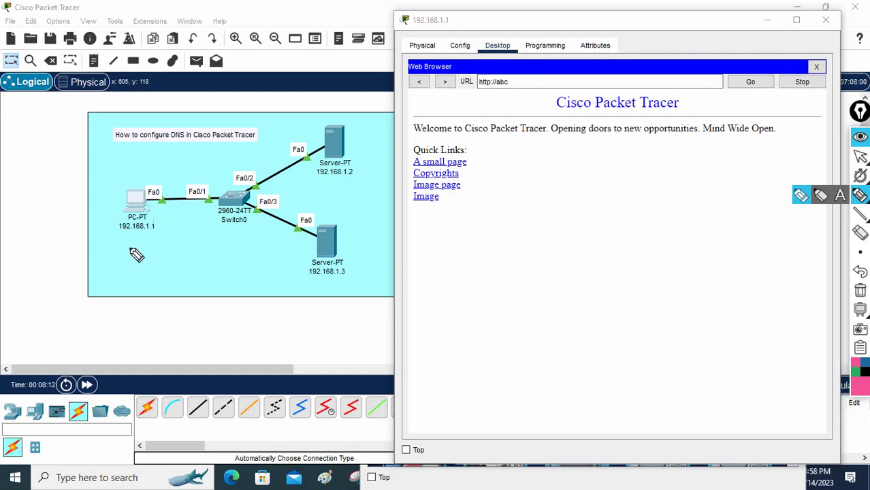
{"action": "mouse_move", "coordinate": [137, 255]}
{"action": "left_mouse_down"}
{"action": "mouse_move", "coordinate": [136, 245]}
{"action": "mouse_move", "coordinate": [132, 260]}
{"action": "mouse_move", "coordinate": [153, 248]}
{"action": "mouse_move", "coordinate": [119, 249]}
{"action": "left_mouse_up"}
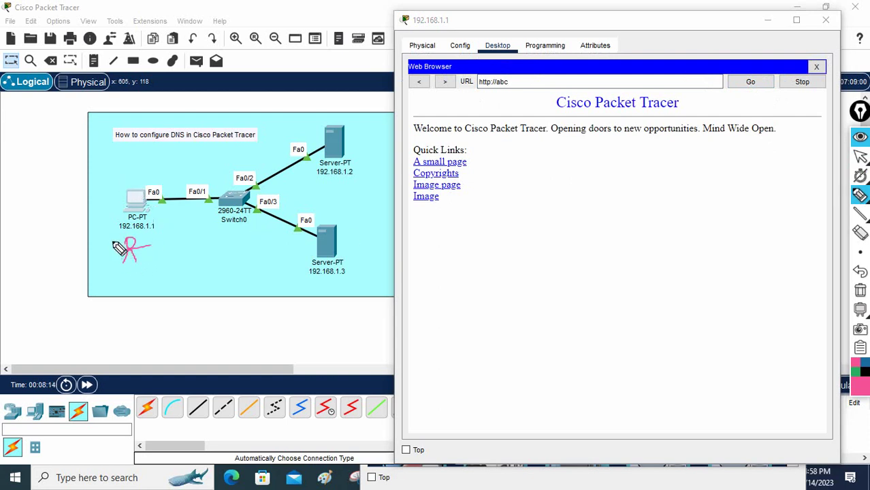
{"action": "mouse_move", "coordinate": [102, 192]}
{"action": "left_mouse_down"}
{"action": "mouse_move", "coordinate": [93, 189]}
{"action": "mouse_move", "coordinate": [128, 185]}
{"action": "left_mouse_up"}
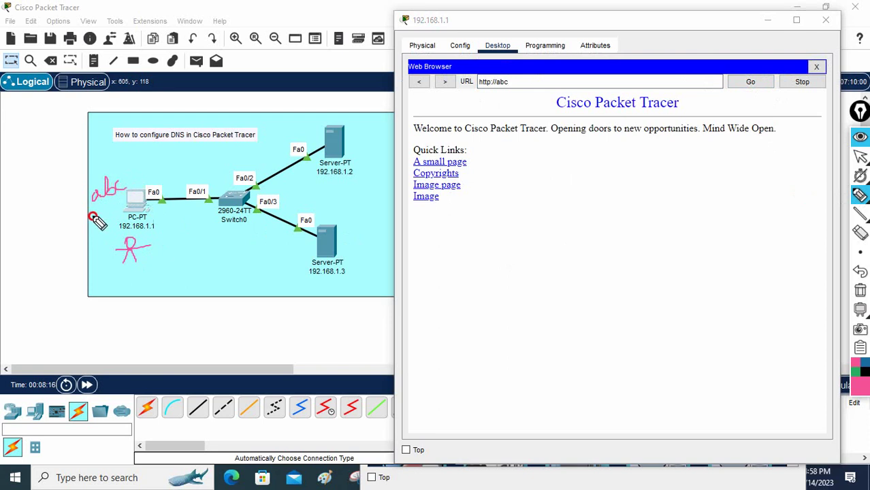
{"action": "left_click_drag", "start_coordinate": [93, 217], "coordinate": [111, 205]}
{"action": "left_click_drag", "start_coordinate": [93, 200], "coordinate": [113, 192]}
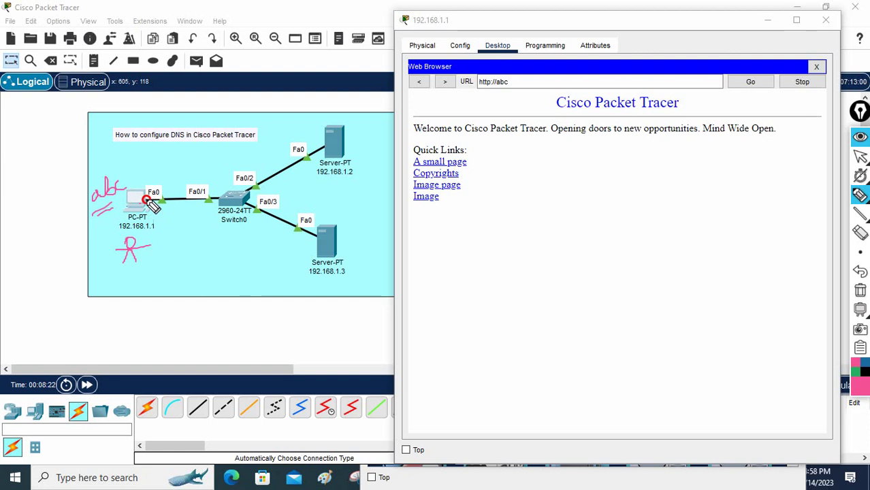
{"action": "left_click_drag", "start_coordinate": [150, 153], "coordinate": [146, 176]}
{"action": "mouse_move", "coordinate": [162, 230]}
{"action": "left_mouse_down"}
{"action": "mouse_move", "coordinate": [179, 248]}
{"action": "mouse_move", "coordinate": [180, 236]}
{"action": "left_mouse_up"}
{"action": "mouse_move", "coordinate": [183, 250]}
{"action": "left_mouse_down"}
{"action": "mouse_move", "coordinate": [189, 241]}
{"action": "mouse_move", "coordinate": [200, 244]}
{"action": "mouse_move", "coordinate": [201, 255]}
{"action": "mouse_move", "coordinate": [215, 252]}
{"action": "left_mouse_up"}
{"action": "left_click", "coordinate": [860, 291]}
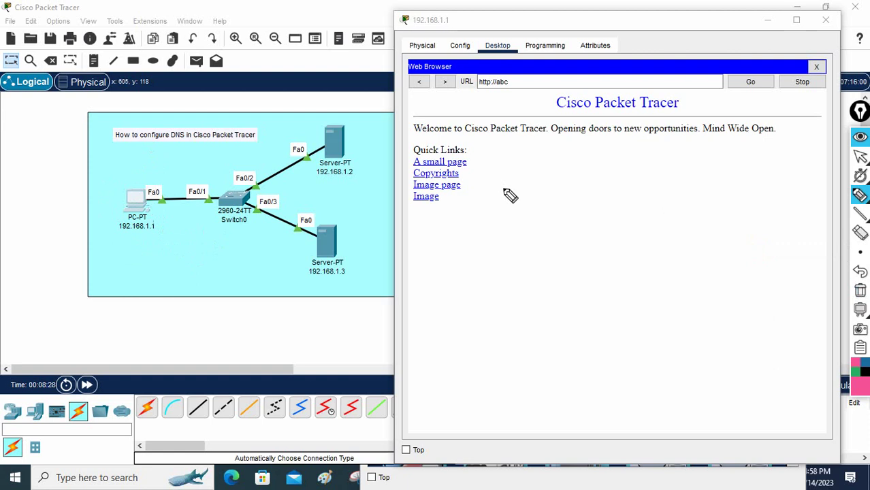
{"action": "left_click", "coordinate": [861, 156]}
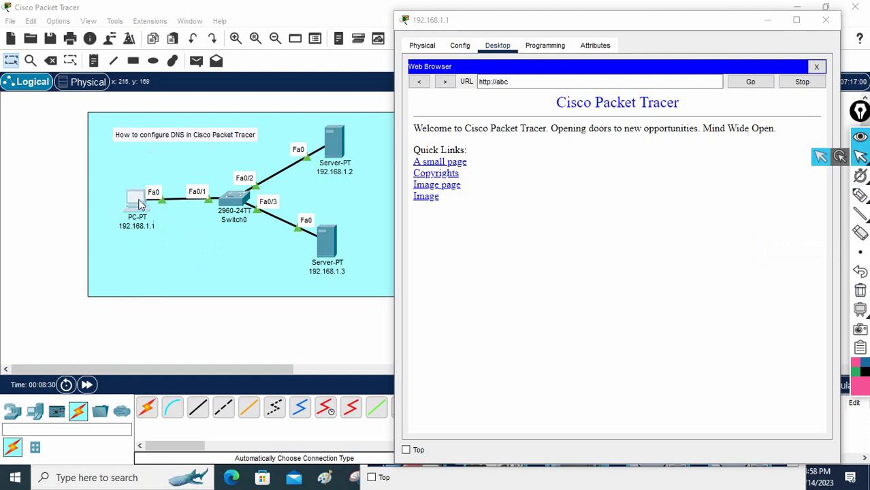
Step: Check the DNS server address in the PC's IP configuration
{"action": "left_click", "coordinate": [140, 201]}
{"action": "left_click", "coordinate": [820, 67]}
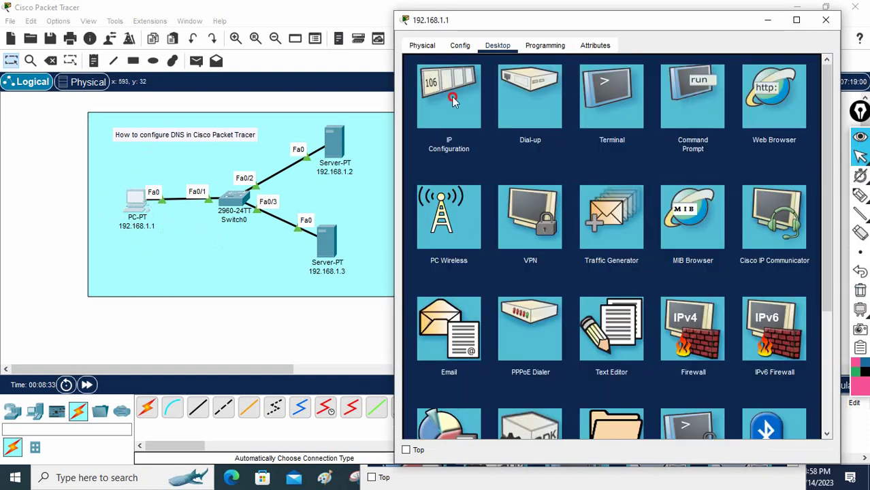
{"action": "left_click", "coordinate": [453, 97]}
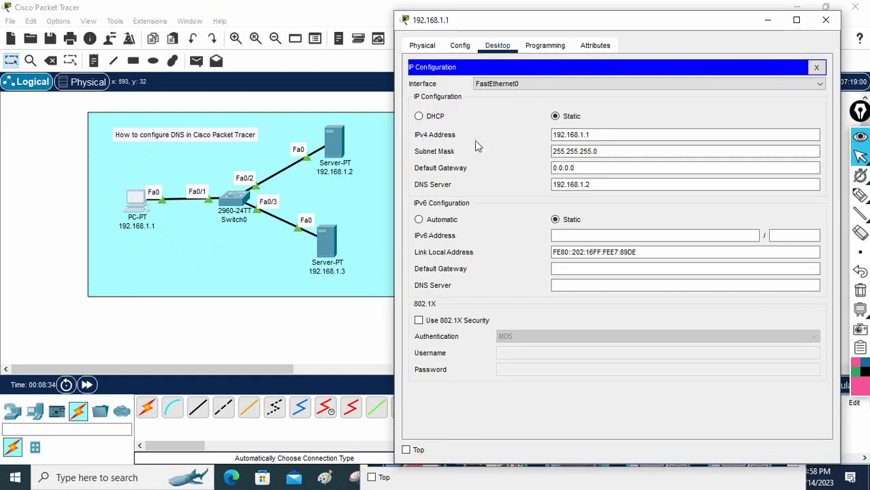
{"action": "left_click", "coordinate": [591, 184]}
{"action": "type", "text": "192.168.1.2"}
{"action": "left_click_drag", "start_coordinate": [583, 184], "coordinate": [549, 181]}
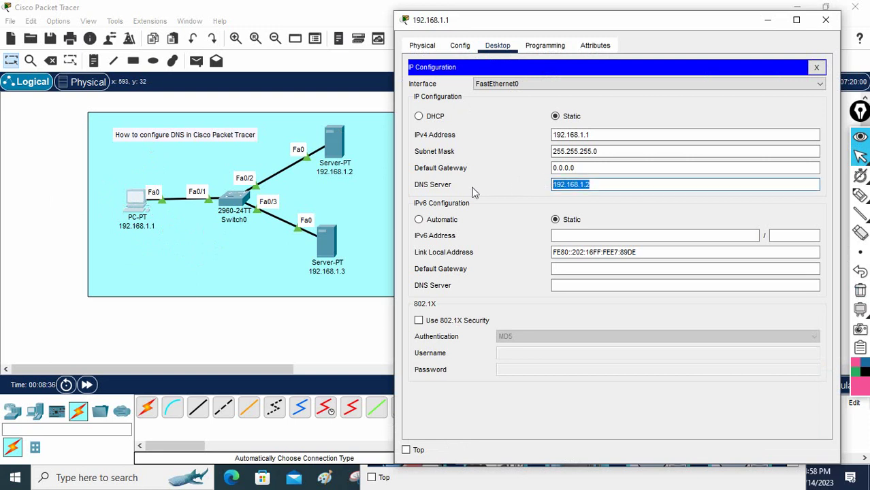
{"action": "left_click", "coordinate": [423, 185]}
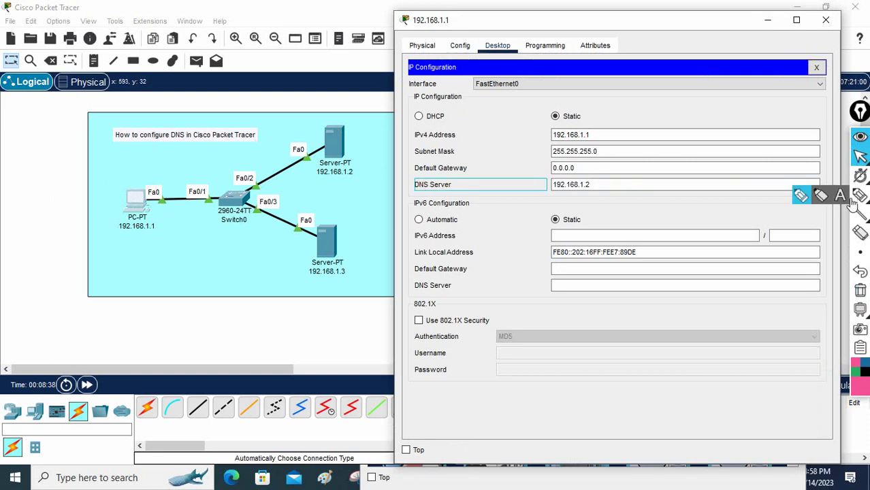
Step: Circle the PC's IPv4 DNS Server setting with the pen, clear the drawing and close the PC's window
{"action": "left_click", "coordinate": [416, 190]}
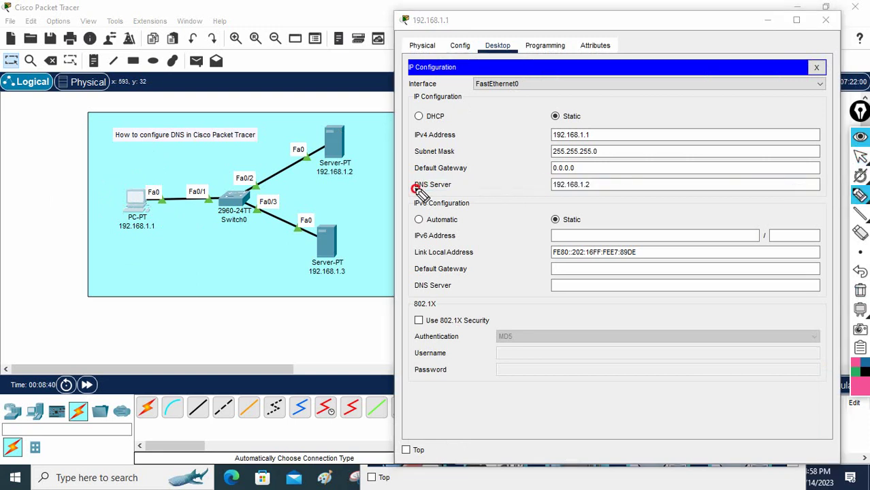
{"action": "mouse_move", "coordinate": [418, 190]}
{"action": "left_mouse_down"}
{"action": "mouse_move", "coordinate": [588, 193]}
{"action": "mouse_move", "coordinate": [579, 174]}
{"action": "mouse_move", "coordinate": [417, 178]}
{"action": "mouse_move", "coordinate": [429, 197]}
{"action": "mouse_move", "coordinate": [513, 192]}
{"action": "left_mouse_up"}
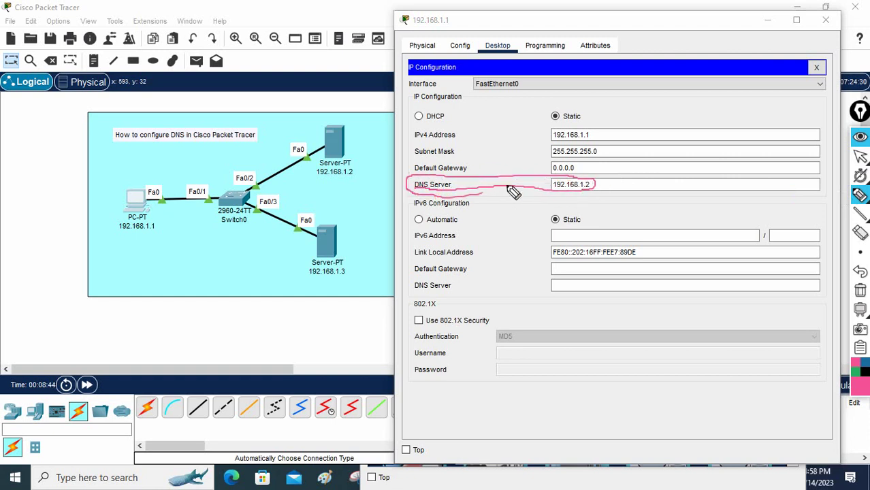
{"action": "left_click", "coordinate": [862, 289]}
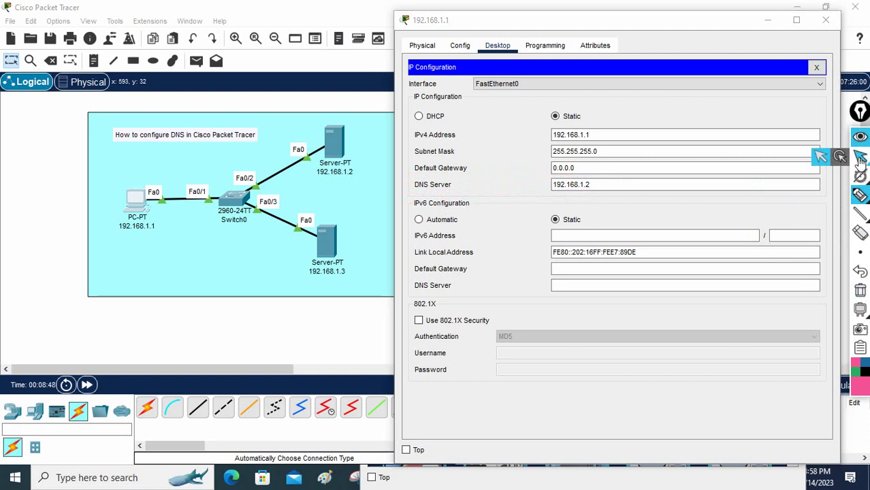
{"action": "left_click", "coordinate": [860, 158]}
{"action": "left_click", "coordinate": [818, 67]}
{"action": "left_click", "coordinate": [825, 20]}
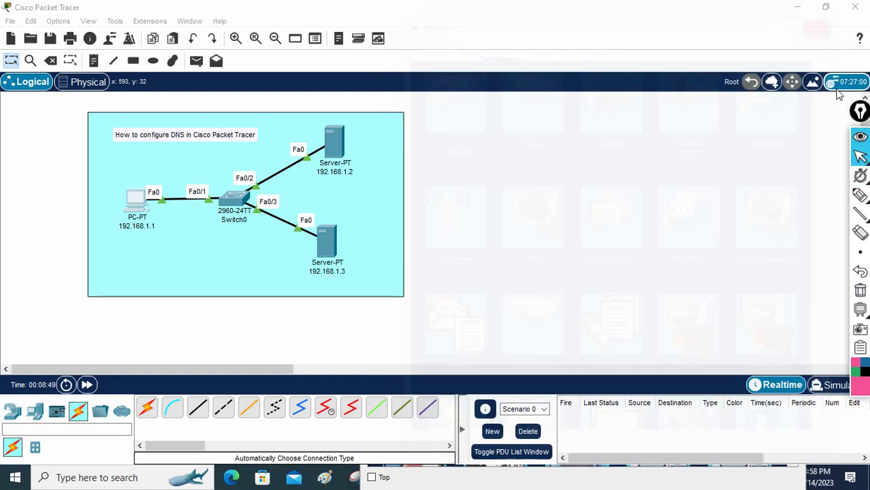
Step: Sketch the PC's paths to both servers, underline 192.168.1.3, write web beside that server, and clear all the pen drawings
{"action": "left_click", "coordinate": [859, 195]}
{"action": "mouse_move", "coordinate": [141, 191]}
{"action": "left_mouse_down"}
{"action": "mouse_move", "coordinate": [180, 155]}
{"action": "mouse_move", "coordinate": [251, 135]}
{"action": "mouse_move", "coordinate": [287, 131]}
{"action": "mouse_move", "coordinate": [332, 148]}
{"action": "mouse_move", "coordinate": [228, 147]}
{"action": "mouse_move", "coordinate": [155, 194]}
{"action": "left_mouse_up"}
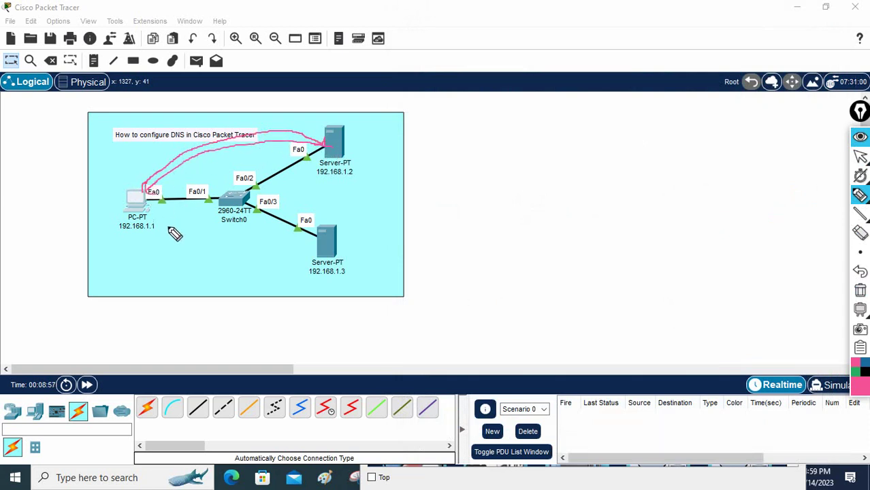
{"action": "left_click_drag", "start_coordinate": [308, 279], "coordinate": [348, 279]}
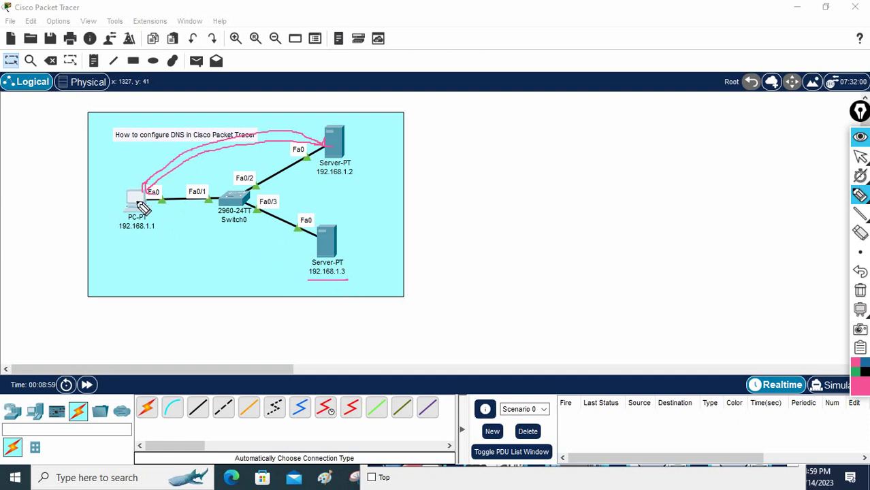
{"action": "mouse_move", "coordinate": [141, 197]}
{"action": "left_mouse_down"}
{"action": "mouse_move", "coordinate": [229, 204]}
{"action": "mouse_move", "coordinate": [321, 248]}
{"action": "left_mouse_up"}
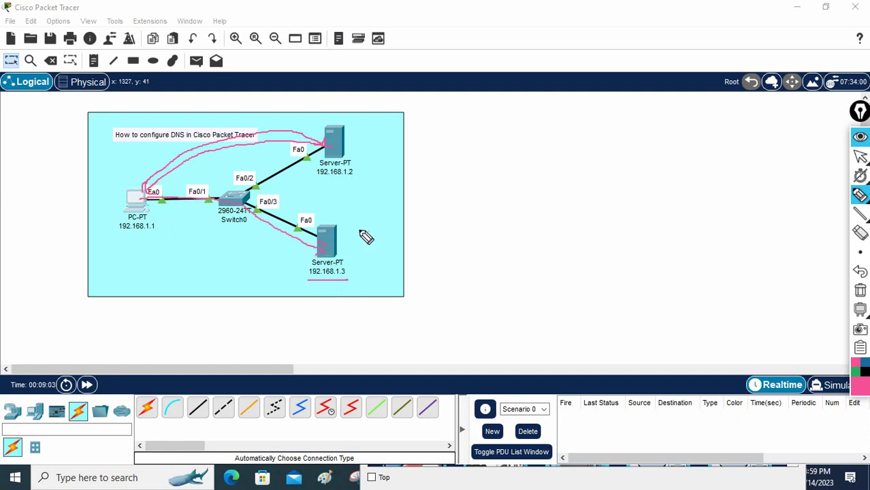
{"action": "left_click_drag", "start_coordinate": [372, 233], "coordinate": [417, 227]}
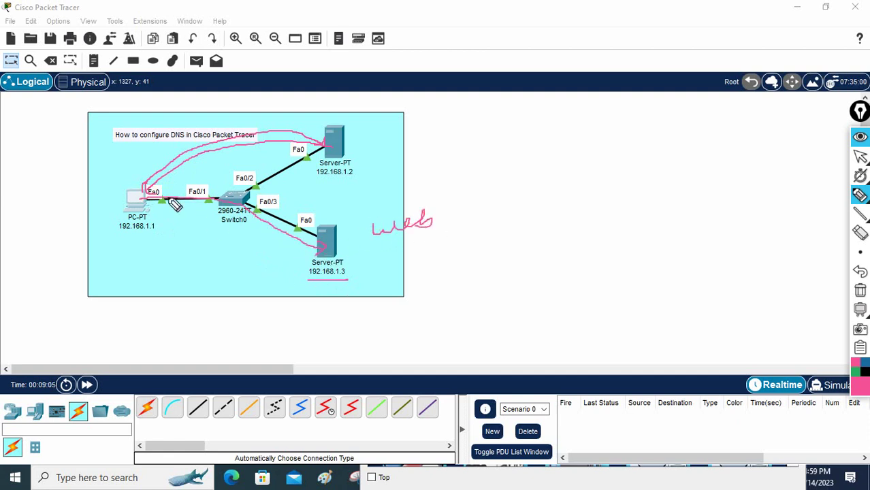
{"action": "left_click", "coordinate": [859, 290]}
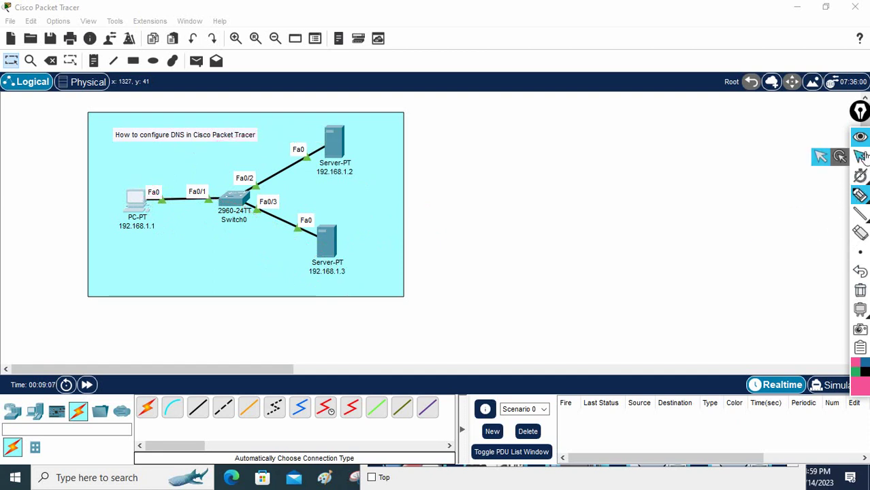
{"action": "left_click", "coordinate": [860, 157]}
Step: Load abc in the PC's Web Browser
{"action": "left_click", "coordinate": [144, 204]}
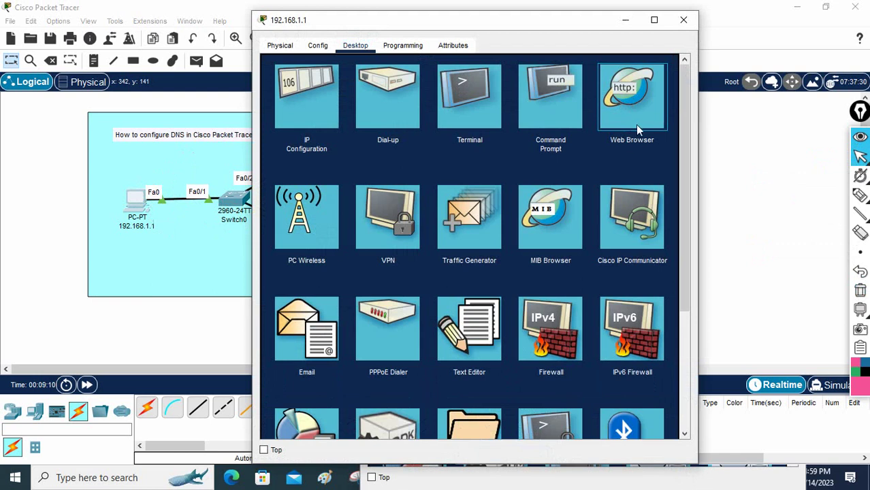
{"action": "left_click", "coordinate": [607, 124]}
{"action": "left_click", "coordinate": [447, 81]}
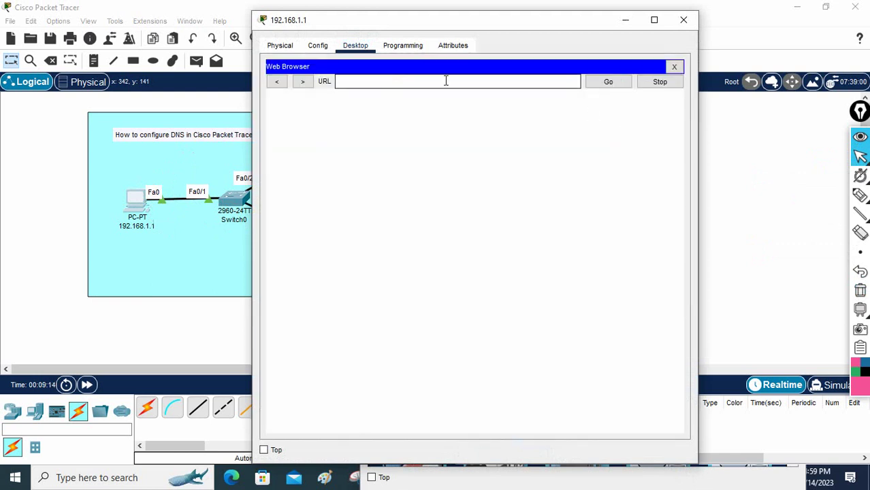
{"action": "type", "text": "abc"}
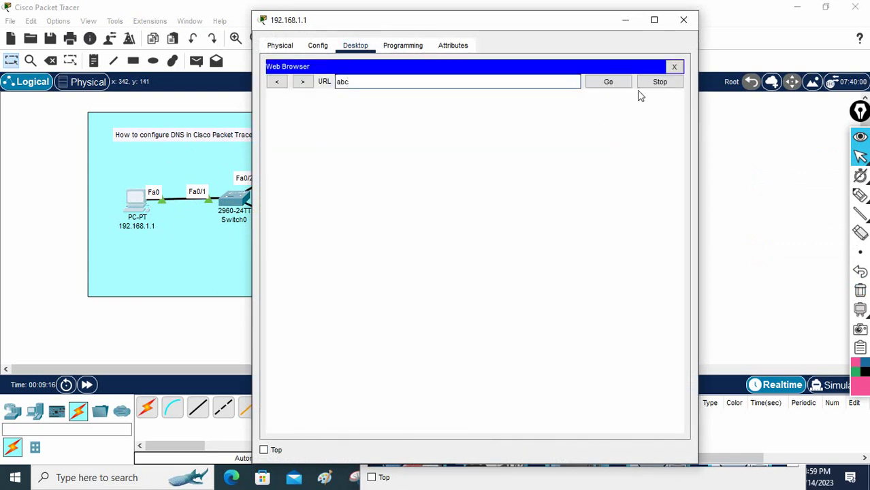
{"action": "left_click", "coordinate": [611, 82]}
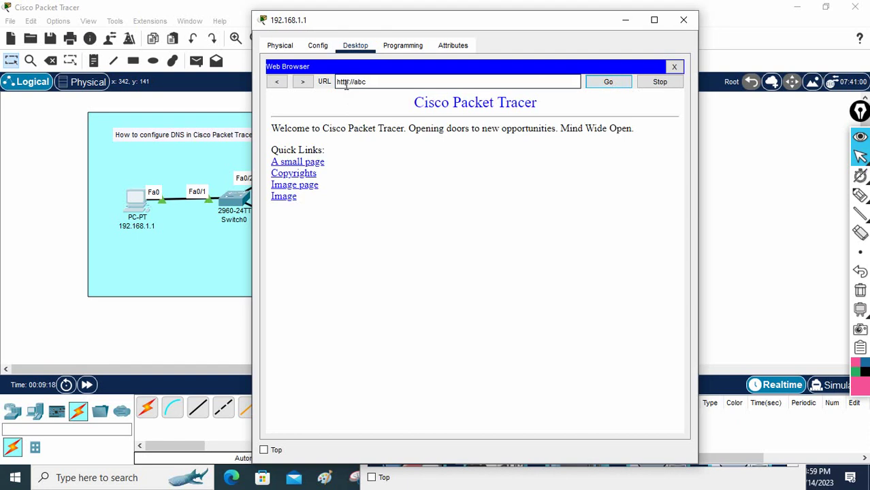
Step: Follow the Image page link, return to the site's index page, and close the PC's window
{"action": "left_click", "coordinate": [297, 185]}
{"action": "left_click", "coordinate": [281, 243]}
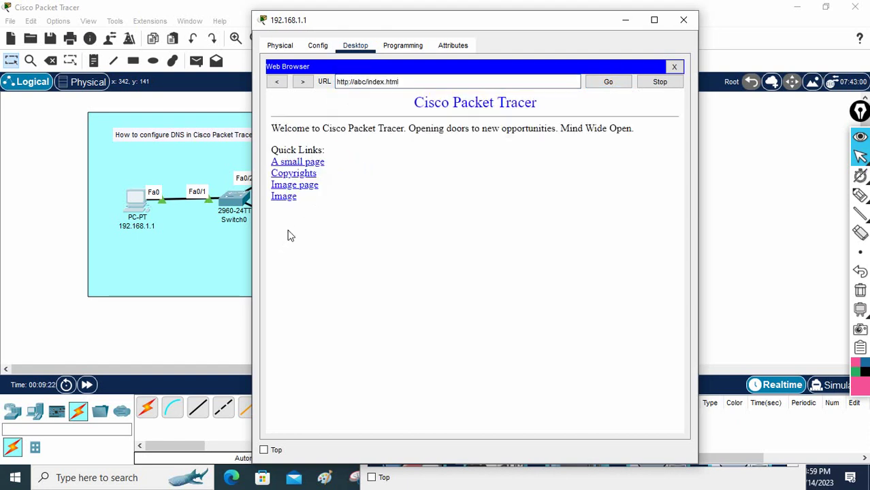
{"action": "left_click", "coordinate": [683, 20]}
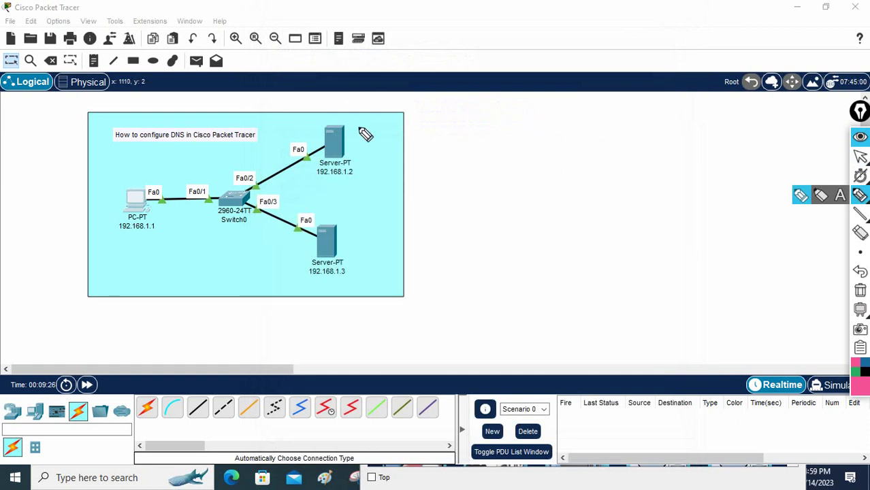
Step: Underline configure DNS in the diagram title with the pen and clear the drawing
{"action": "left_click_drag", "start_coordinate": [140, 140], "coordinate": [183, 140]}
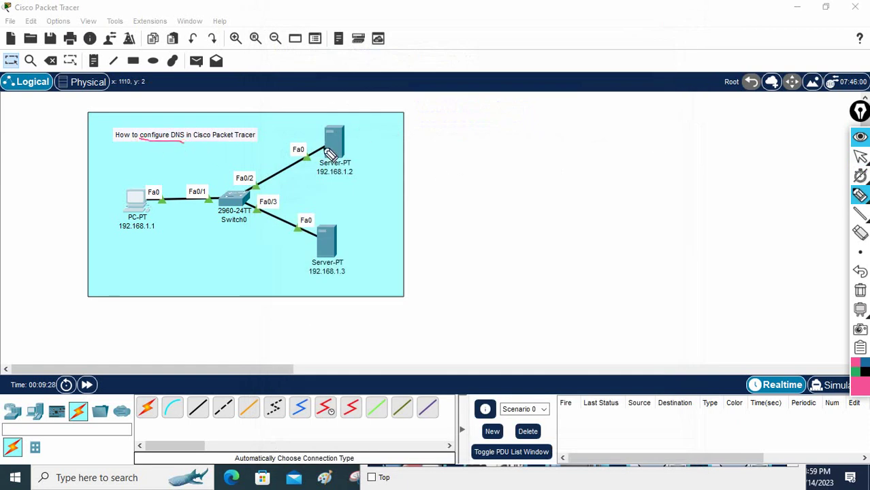
{"action": "left_click", "coordinate": [860, 292]}
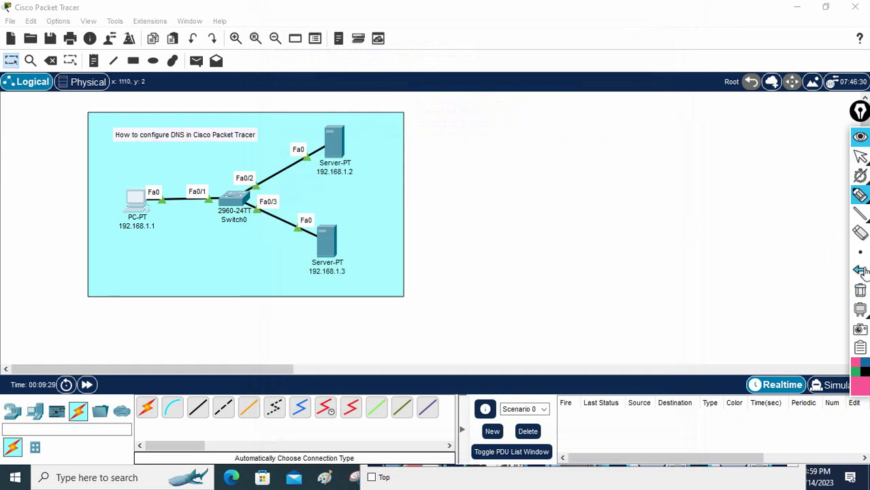
{"action": "left_click", "coordinate": [859, 157]}
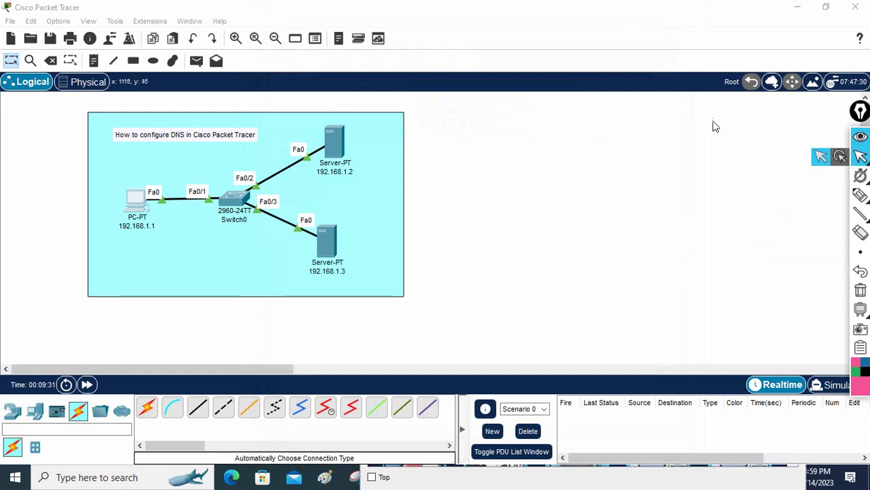
Step: Open server 192.168.1.2 and check its IP configuration
{"action": "left_click", "coordinate": [334, 147]}
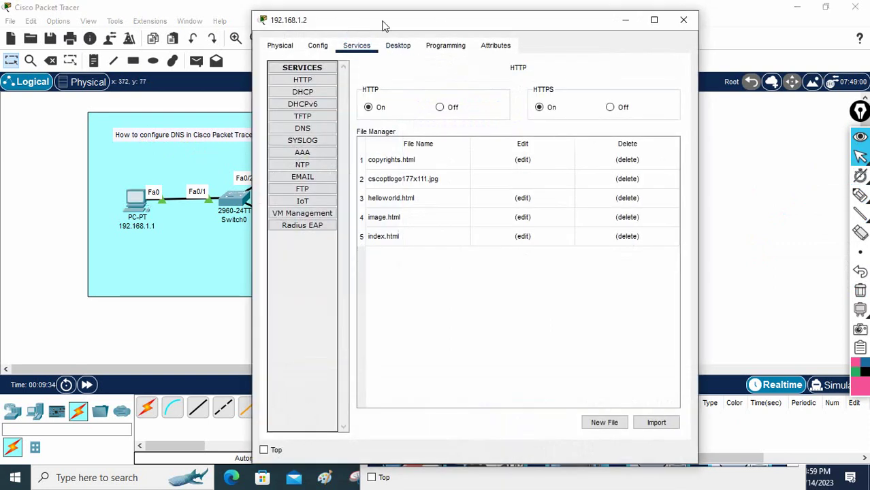
{"action": "left_click_drag", "start_coordinate": [382, 24], "coordinate": [500, 35]}
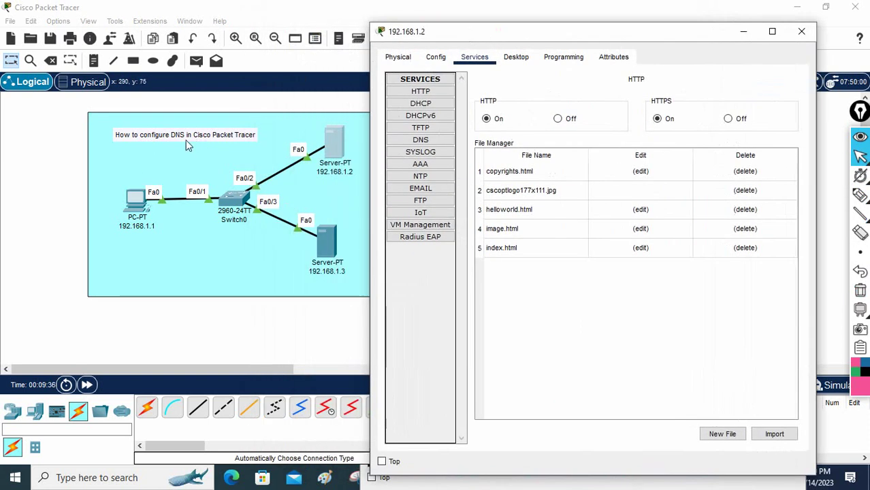
{"action": "left_click", "coordinate": [511, 57]}
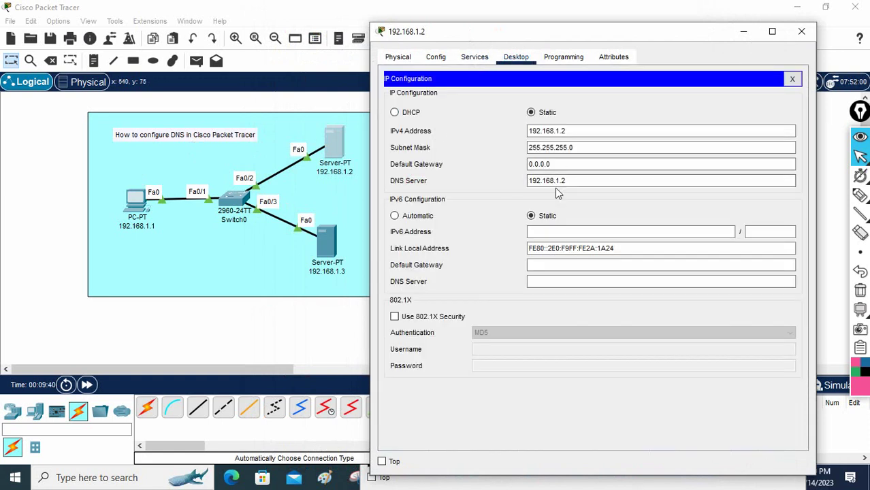
{"action": "left_click", "coordinate": [476, 59]}
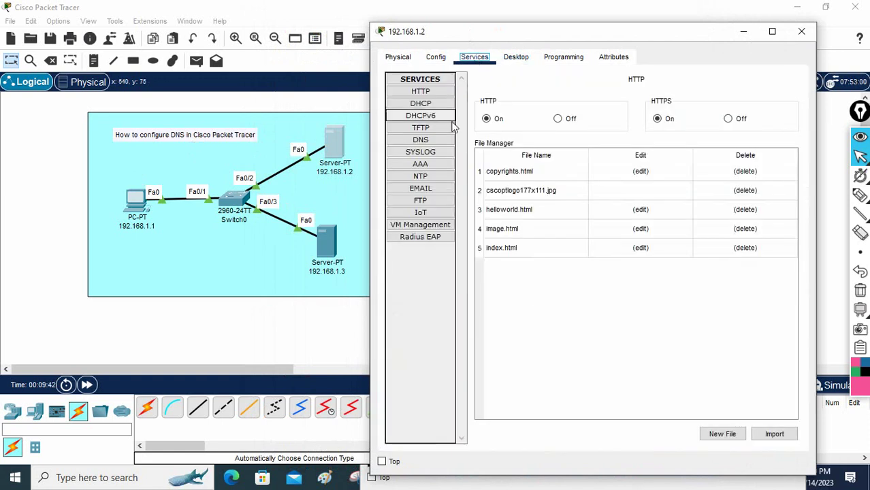
{"action": "left_click", "coordinate": [423, 141]}
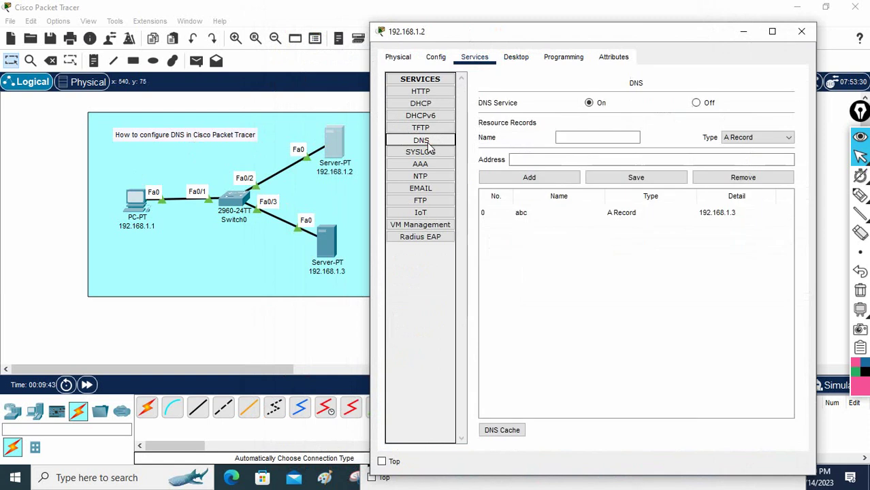
{"action": "left_click", "coordinate": [568, 139]}
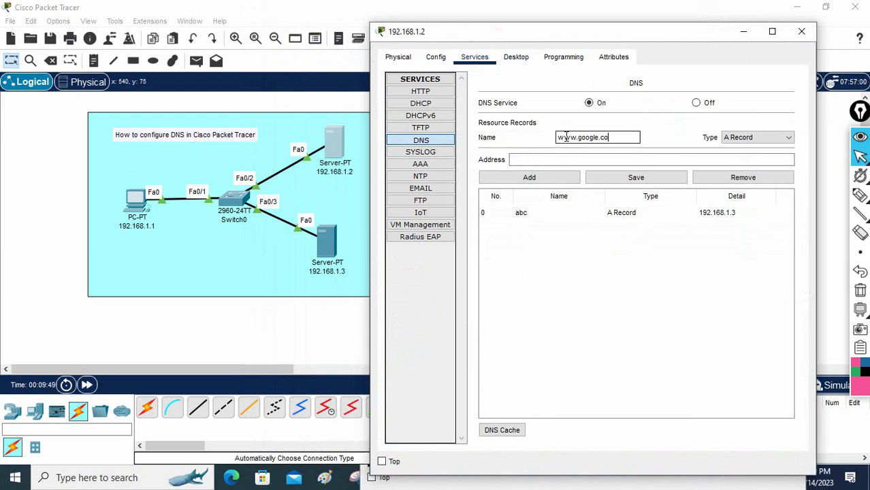
{"action": "left_click", "coordinate": [546, 161]}
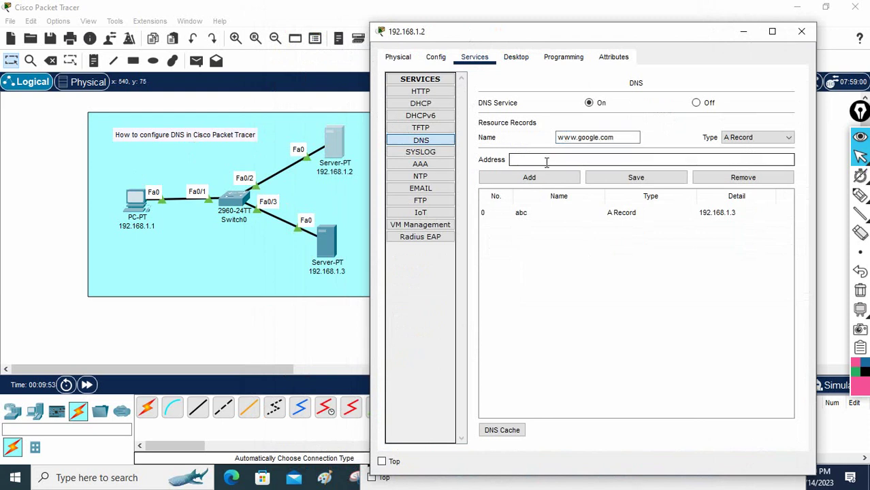
{"action": "type", "text": "192.168.1.2"}
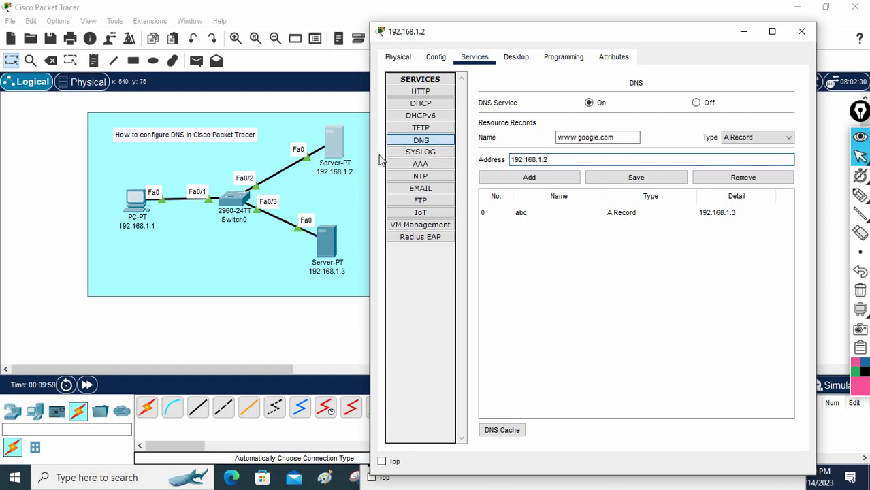
{"action": "left_click", "coordinate": [511, 181]}
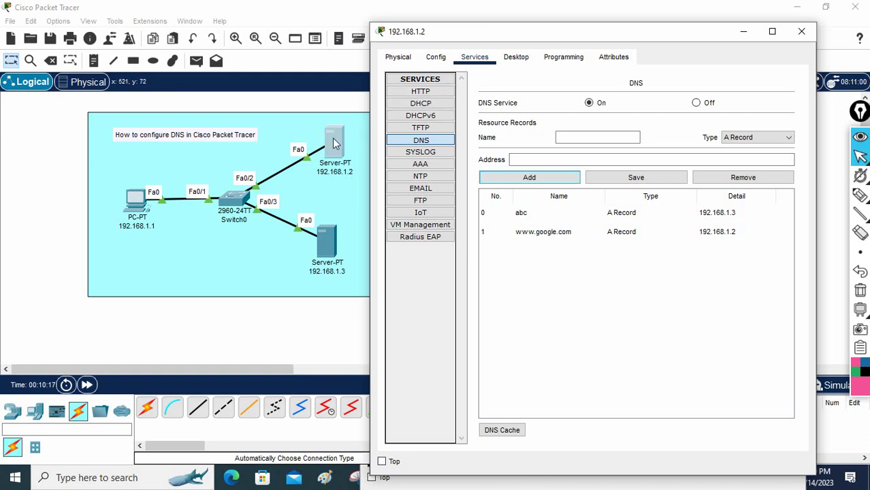
{"action": "left_click", "coordinate": [725, 237]}
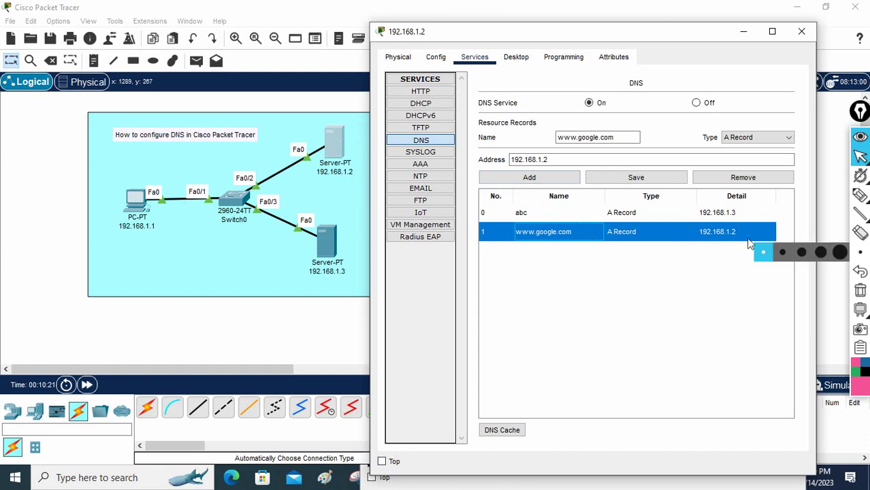
Step: Open index.html in server 192.168.1.2's HTTP service for editing and delete everything between the html tags
{"action": "left_click", "coordinate": [421, 93]}
{"action": "left_click", "coordinate": [548, 248]}
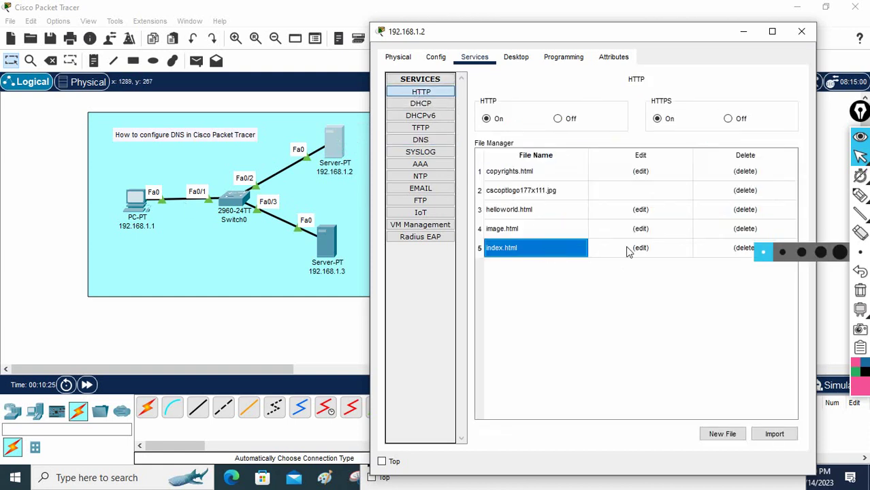
{"action": "left_click", "coordinate": [630, 248]}
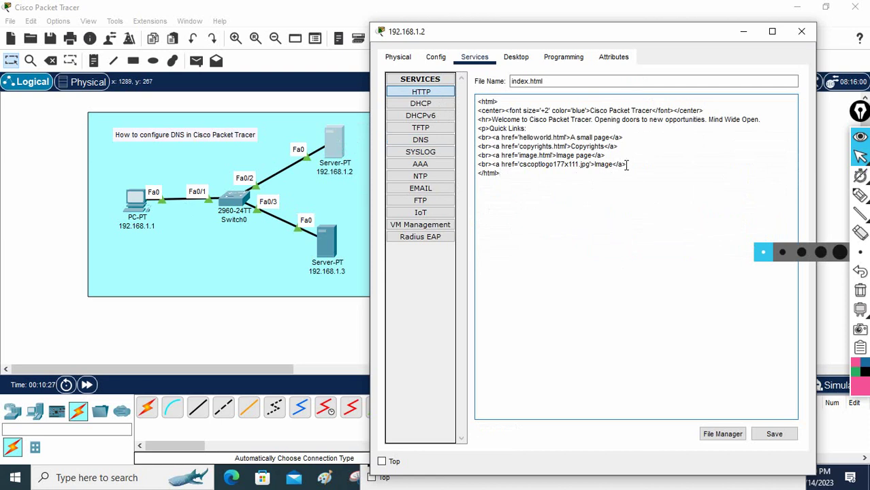
{"action": "left_click_drag", "start_coordinate": [625, 166], "coordinate": [475, 114]}
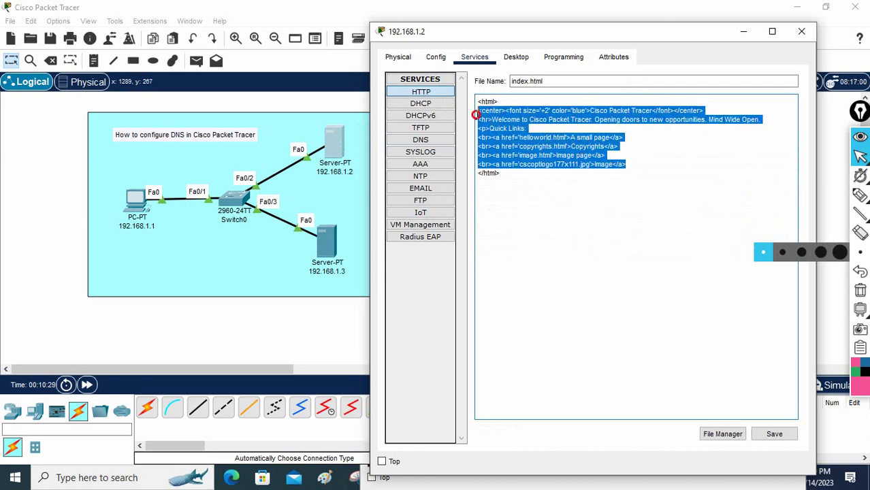
{"action": "key", "text": "BackSpace"}
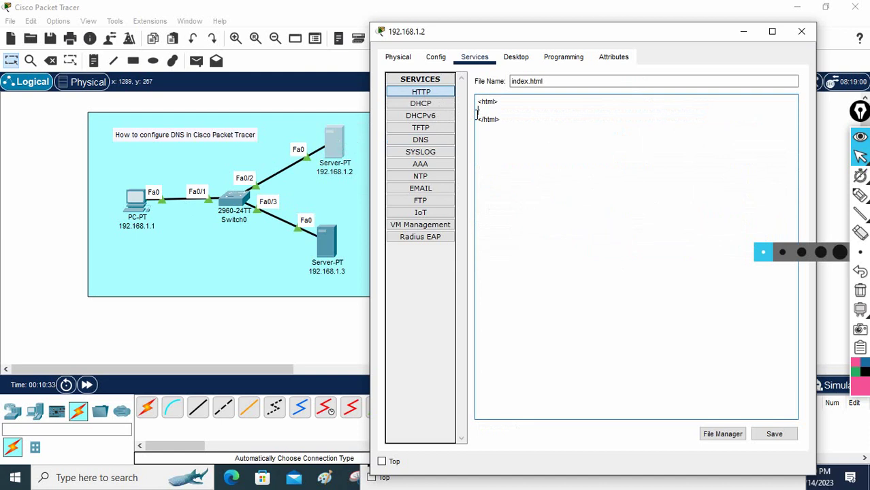
Step: Add the line <h1> This is Google </h1> to index.html, save it over the existing file, and close the server window
{"action": "type", "text": "<"}
{"action": "type", "text": "h1> This is Google </h1>"}
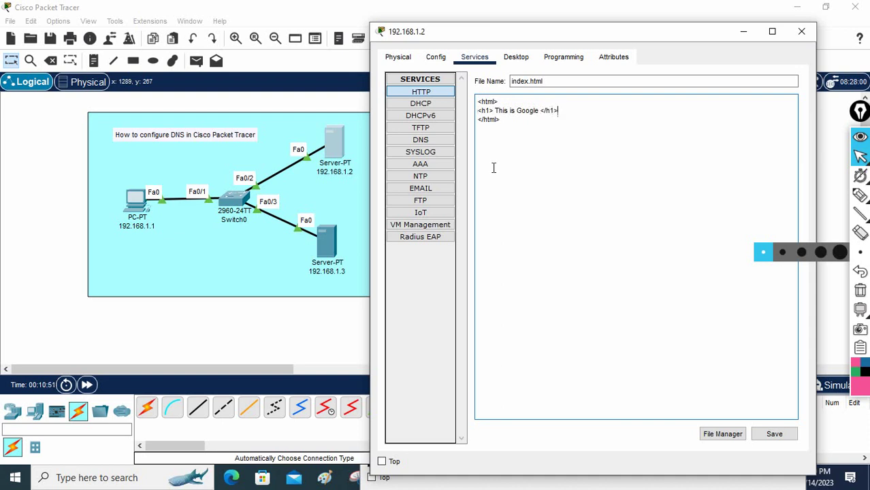
{"action": "left_click", "coordinate": [769, 432]}
{"action": "left_click", "coordinate": [602, 274]}
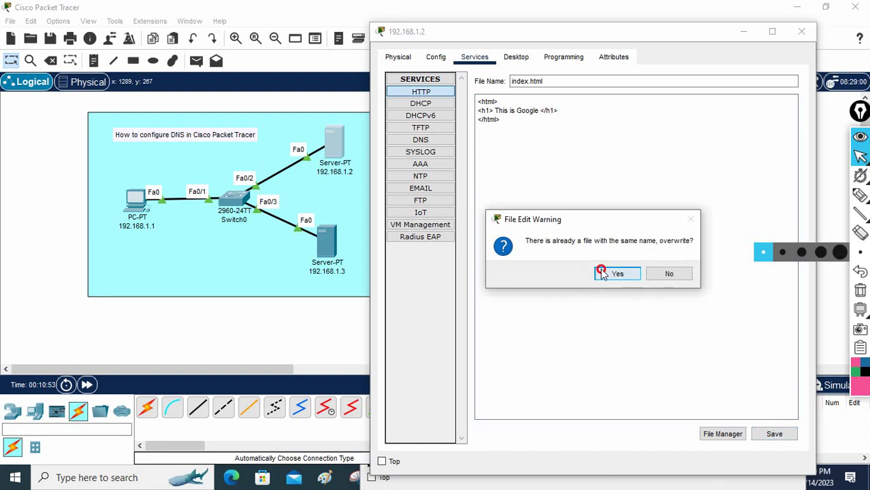
{"action": "left_click", "coordinate": [801, 31]}
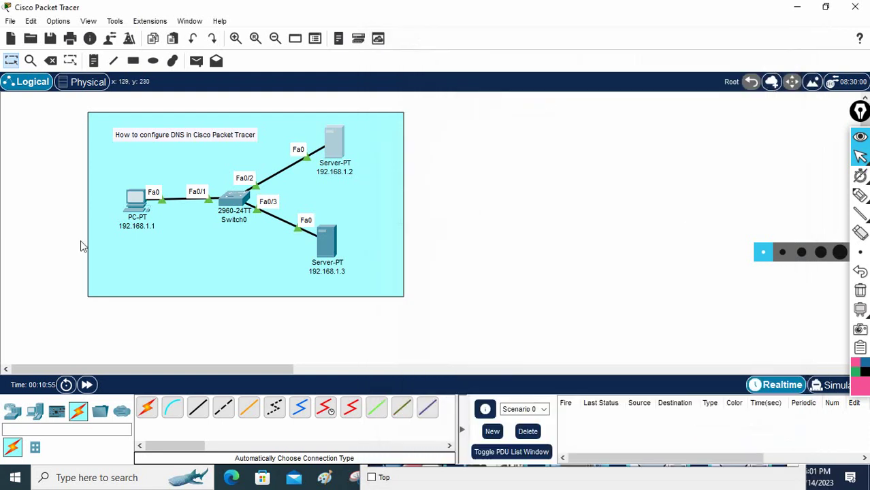
{"action": "left_click", "coordinate": [135, 200]}
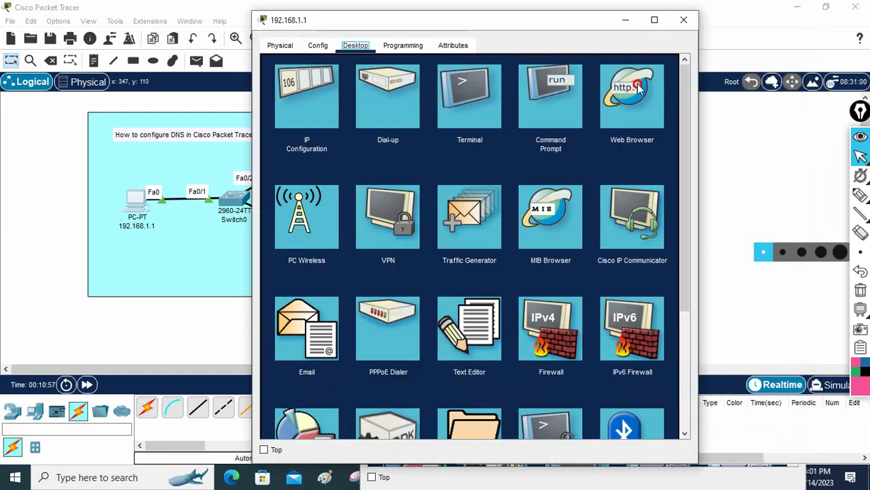
{"action": "left_click", "coordinate": [637, 87]}
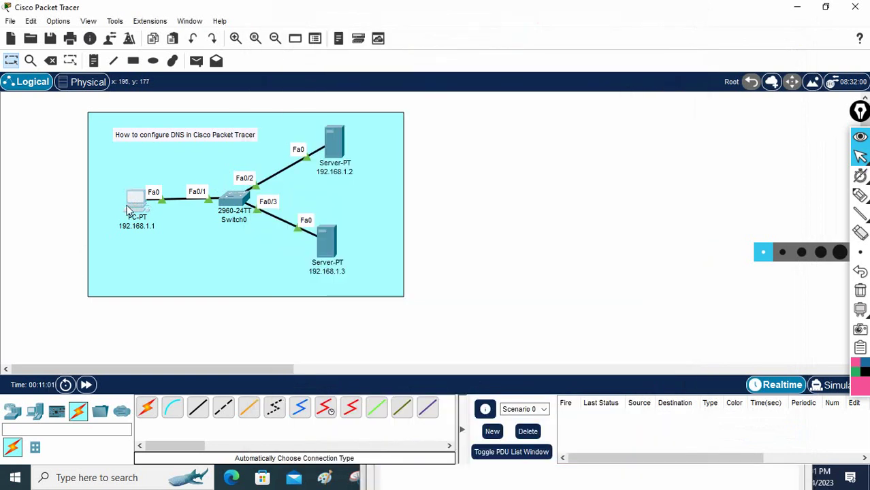
{"action": "left_click", "coordinate": [129, 207]}
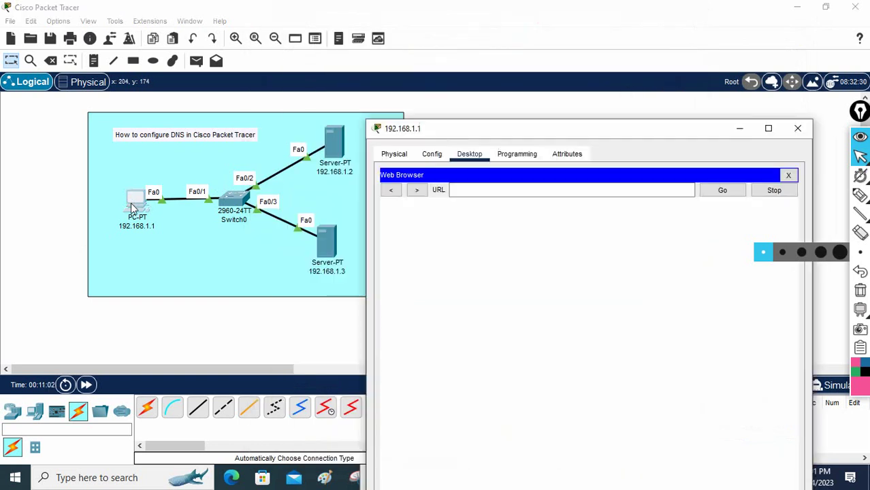
{"action": "left_click", "coordinate": [508, 185]}
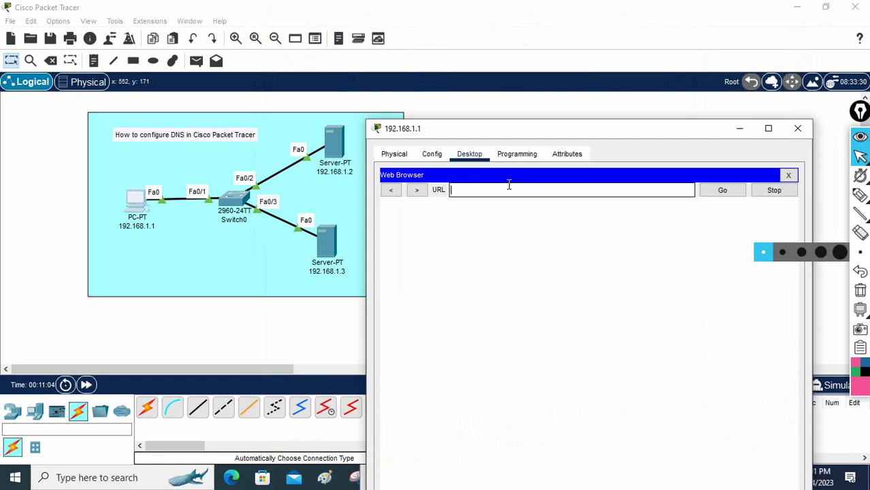
{"action": "type", "text": "www.google.com"}
{"action": "key", "text": "Return"}
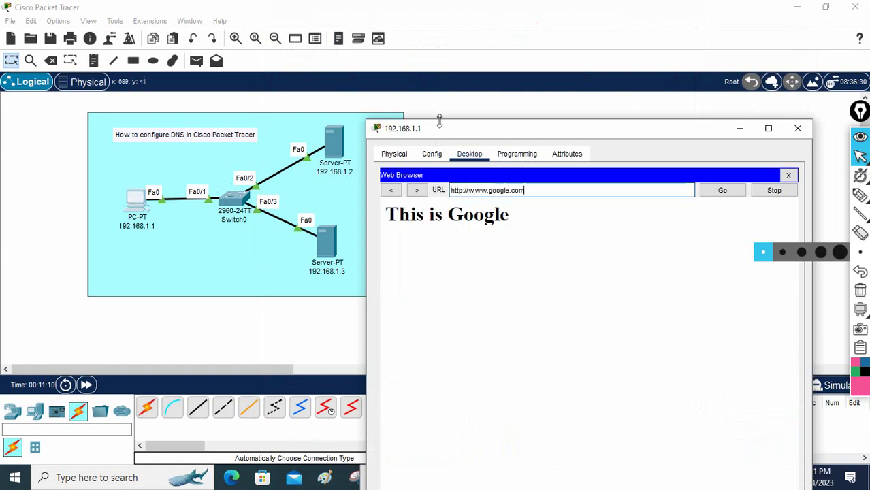
Step: Move the PC's window off the diagram, then underline, circle and point an arrow at server 192.168.1.2 with the pen
{"action": "left_click_drag", "start_coordinate": [439, 128], "coordinate": [543, 80]}
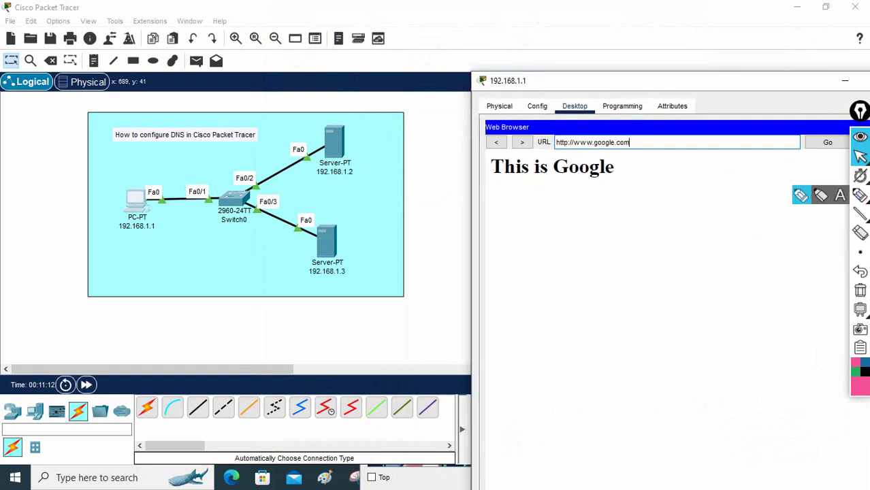
{"action": "left_click", "coordinate": [860, 195]}
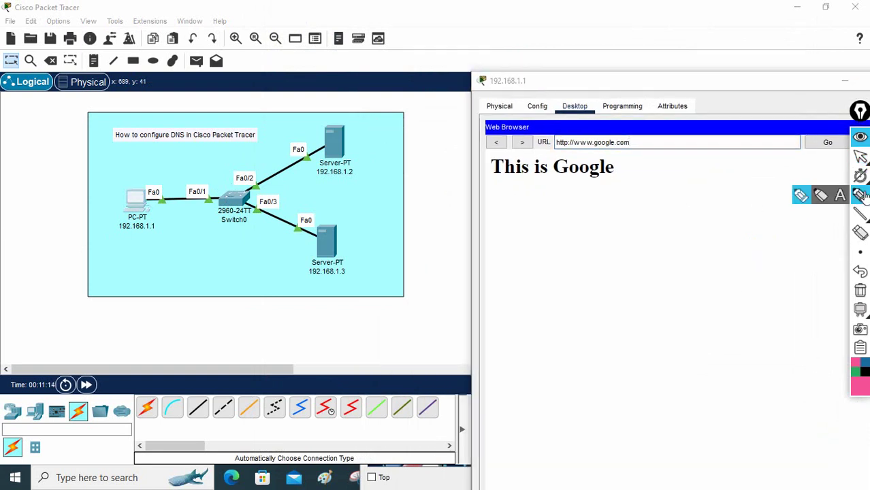
{"action": "left_click_drag", "start_coordinate": [317, 181], "coordinate": [358, 177]}
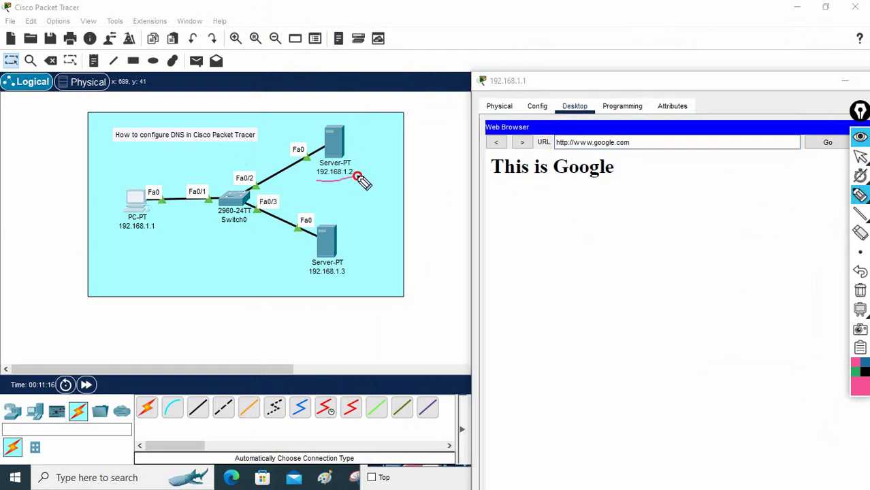
{"action": "mouse_move", "coordinate": [355, 116]}
{"action": "left_mouse_down"}
{"action": "mouse_move", "coordinate": [290, 156]}
{"action": "mouse_move", "coordinate": [336, 185]}
{"action": "mouse_move", "coordinate": [356, 116]}
{"action": "left_mouse_up"}
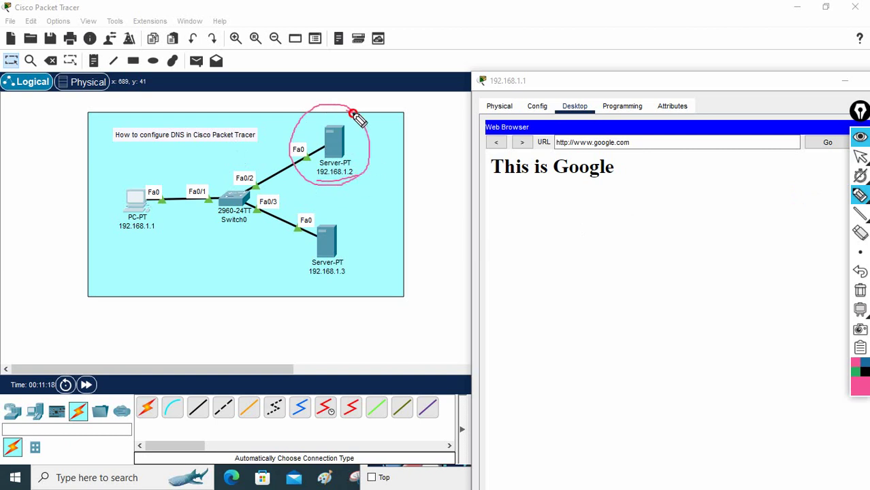
{"action": "left_click_drag", "start_coordinate": [407, 104], "coordinate": [371, 126]}
{"action": "left_click_drag", "start_coordinate": [374, 117], "coordinate": [391, 125]}
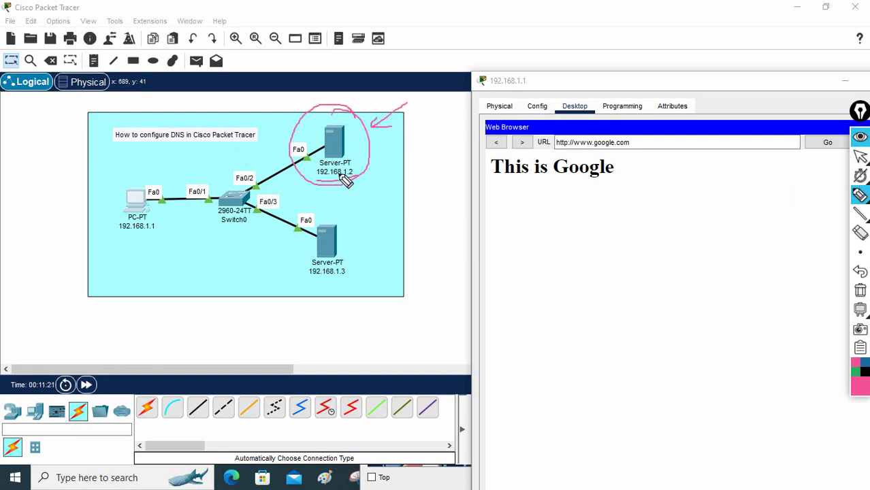
Step: Circle server 192.168.1.3 with the pen, write abc beside it, mark both servers, and clear all the drawings
{"action": "mouse_move", "coordinate": [336, 218]}
{"action": "left_mouse_down"}
{"action": "mouse_move", "coordinate": [353, 278]}
{"action": "mouse_move", "coordinate": [336, 212]}
{"action": "left_mouse_up"}
{"action": "mouse_move", "coordinate": [362, 283]}
{"action": "left_mouse_down"}
{"action": "mouse_move", "coordinate": [364, 291]}
{"action": "mouse_move", "coordinate": [398, 291]}
{"action": "left_mouse_up"}
{"action": "left_click_drag", "start_coordinate": [334, 279], "coordinate": [321, 279]}
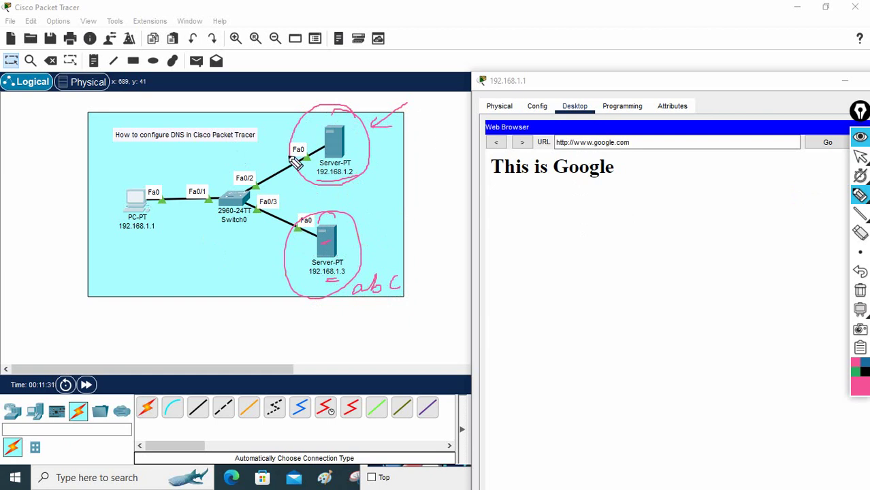
{"action": "left_click_drag", "start_coordinate": [331, 145], "coordinate": [340, 139]}
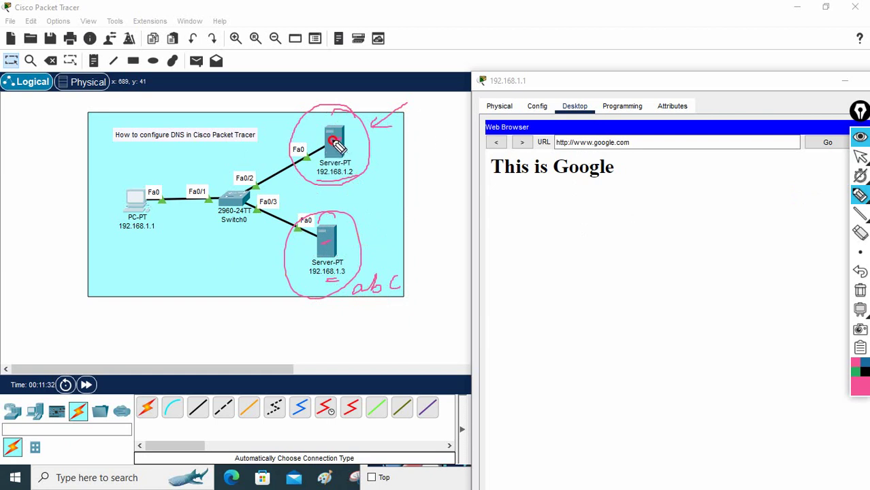
{"action": "left_click", "coordinate": [860, 288]}
{"action": "left_click", "coordinate": [859, 157]}
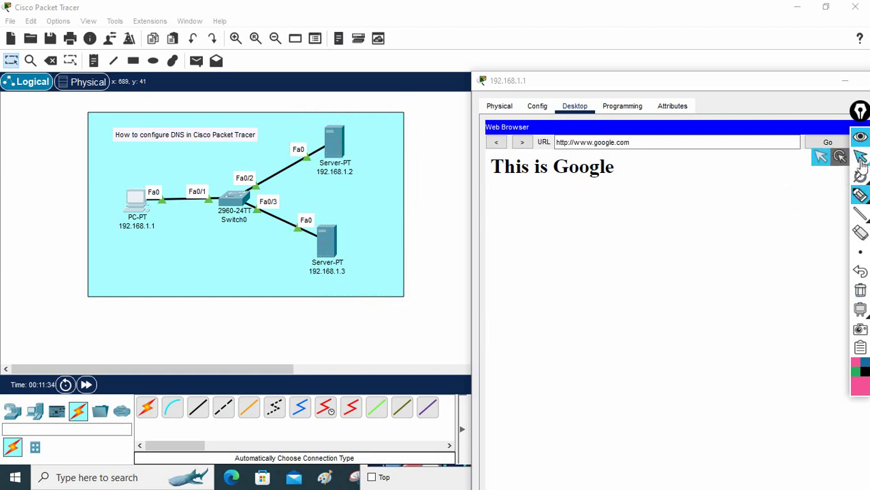
Step: Reopen index.html in server 192.168.1.2's HTTP service, save it again over the existing file, and close the server window
{"action": "left_click", "coordinate": [332, 144]}
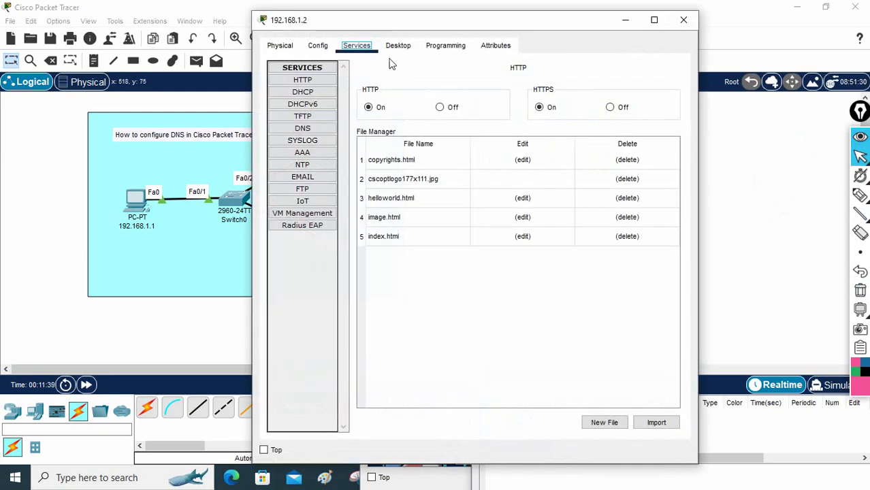
{"action": "left_click", "coordinate": [304, 81]}
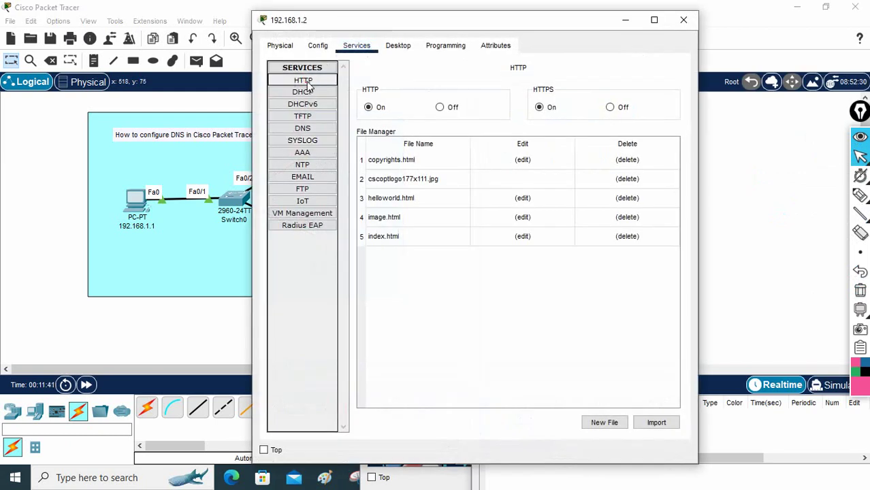
{"action": "left_click", "coordinate": [523, 236]}
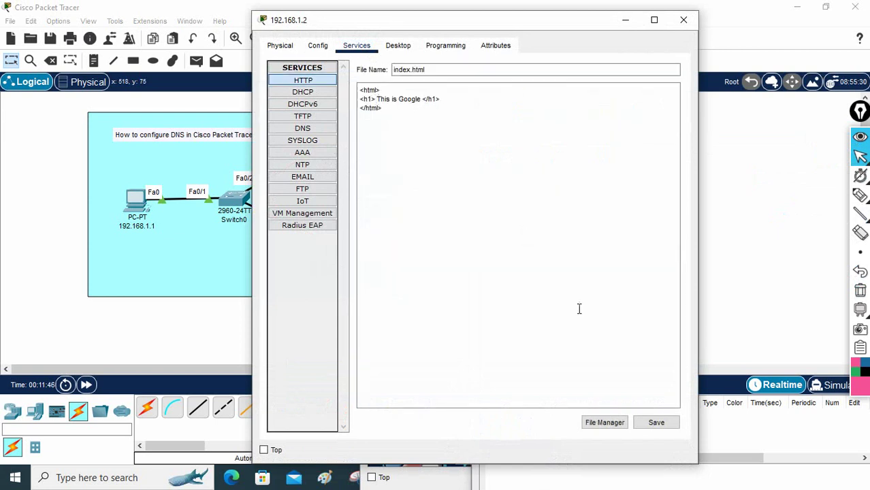
{"action": "left_click", "coordinate": [662, 424]}
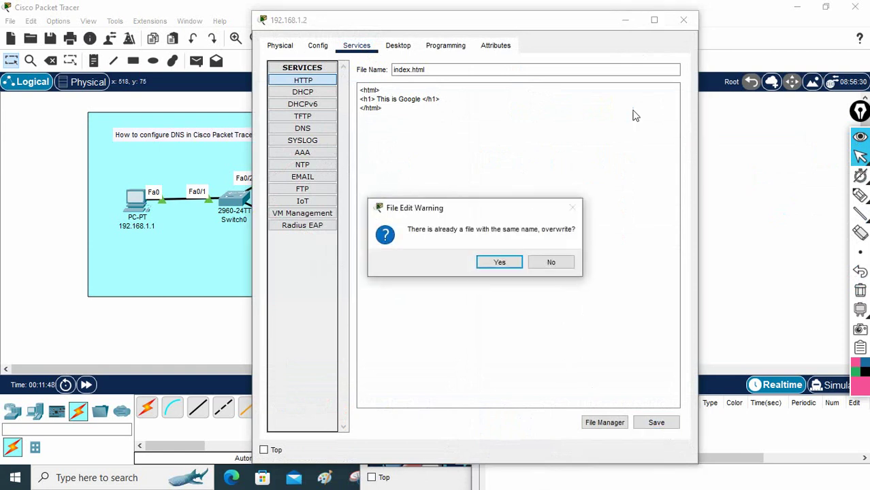
{"action": "left_click", "coordinate": [502, 265]}
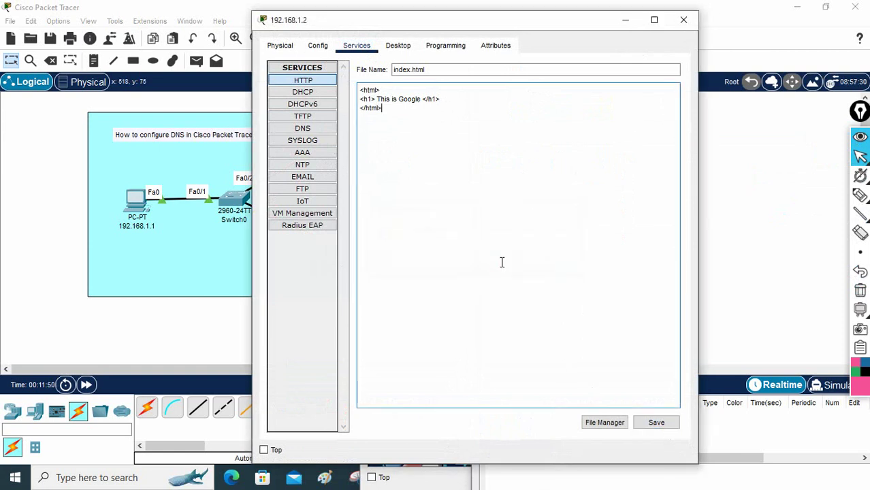
{"action": "left_click", "coordinate": [684, 20]}
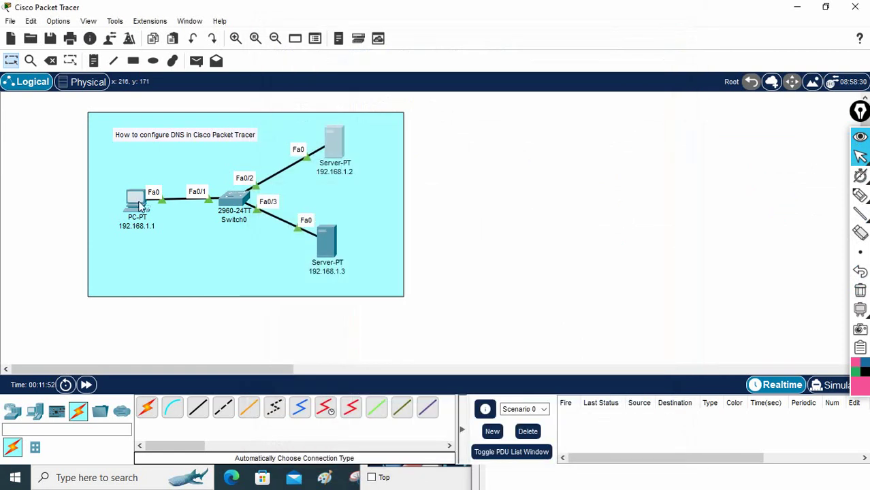
{"action": "left_click", "coordinate": [133, 198]}
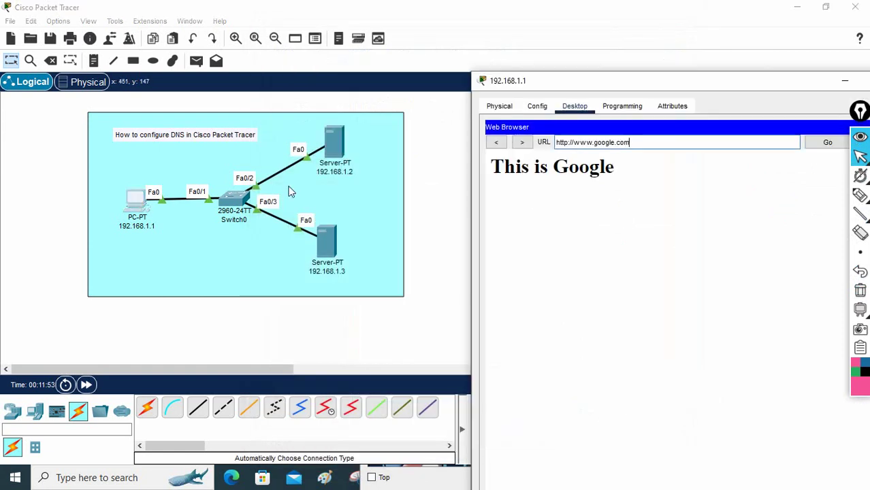
{"action": "left_click", "coordinate": [826, 142]}
{"action": "left_click_drag", "start_coordinate": [808, 86], "coordinate": [679, 72]}
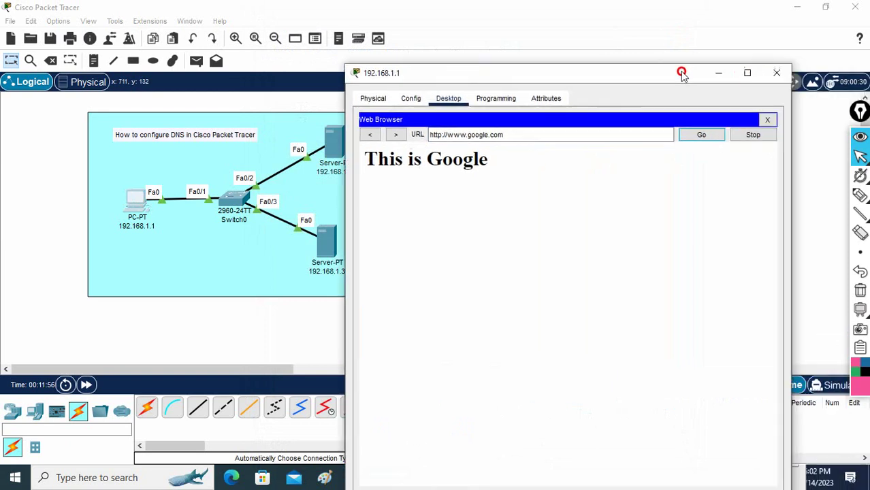
{"action": "left_click", "coordinate": [778, 72]}
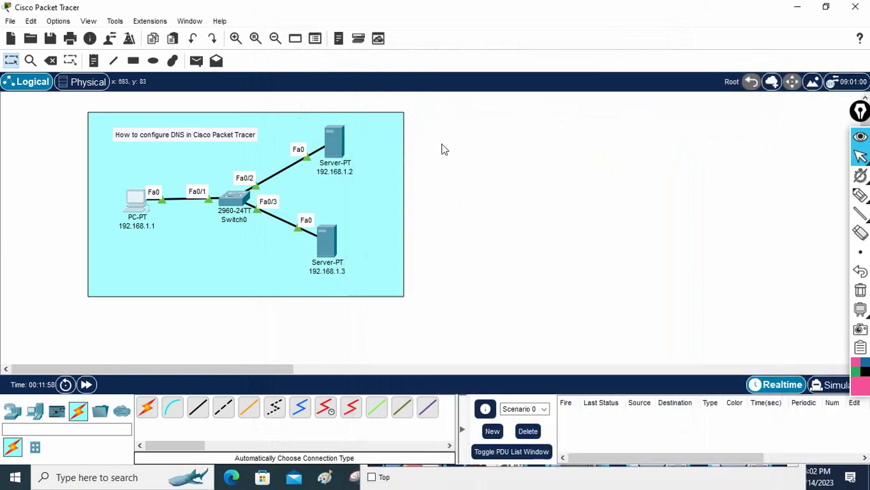
Step: Review the DNS service's name and address fields and its record list on server 192.168.1.2, and close the server window
{"action": "left_click", "coordinate": [340, 141]}
{"action": "left_click", "coordinate": [399, 46]}
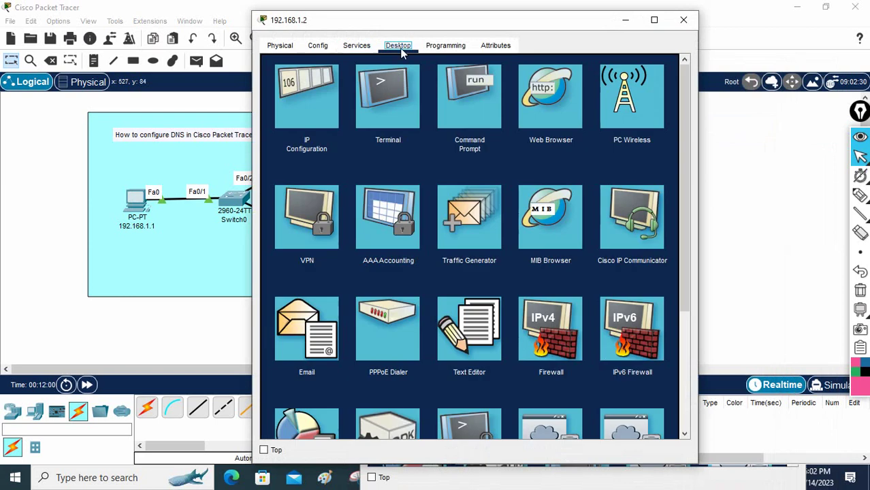
{"action": "left_click", "coordinate": [357, 46]}
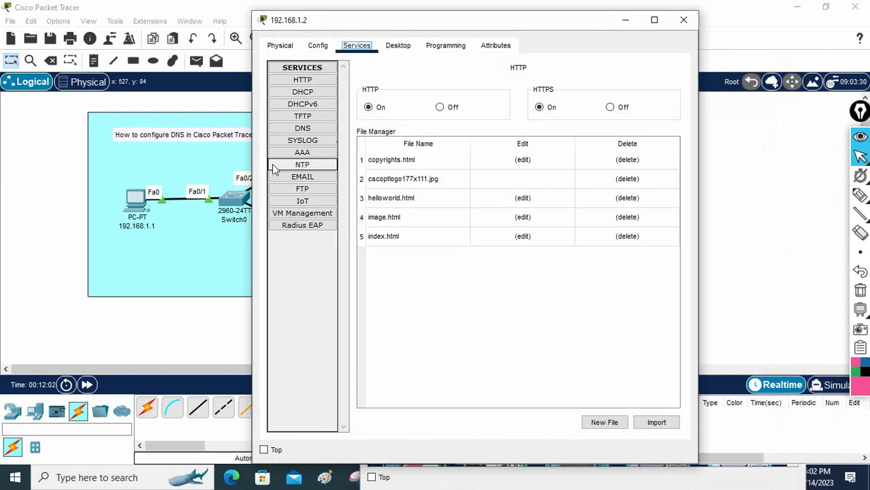
{"action": "left_click", "coordinate": [304, 131]}
{"action": "left_click", "coordinate": [458, 125]}
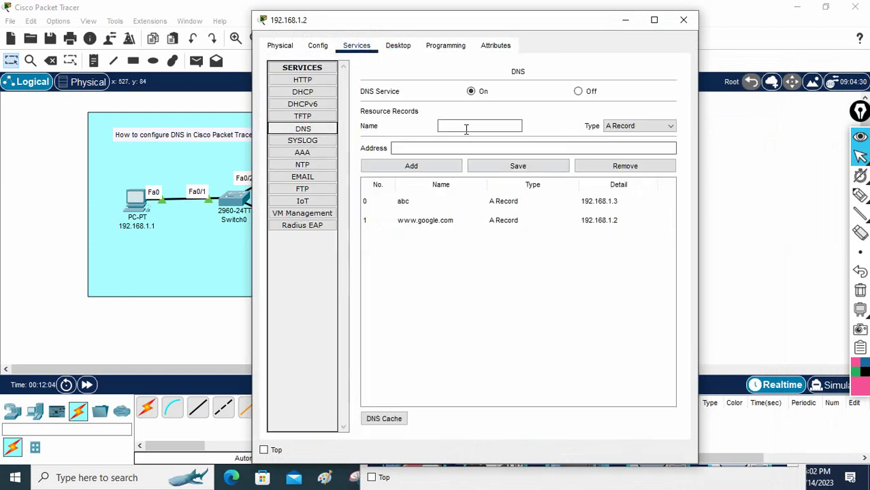
{"action": "left_click", "coordinate": [410, 146]}
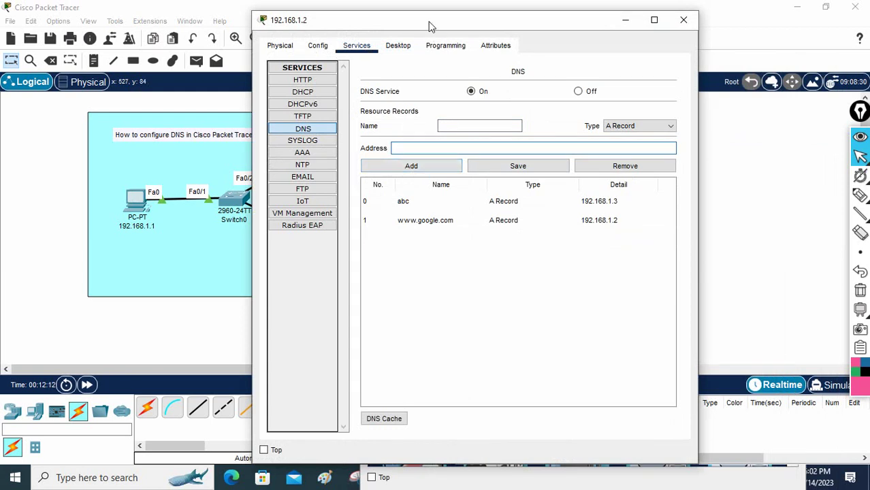
{"action": "left_click_drag", "start_coordinate": [431, 22], "coordinate": [543, 28]}
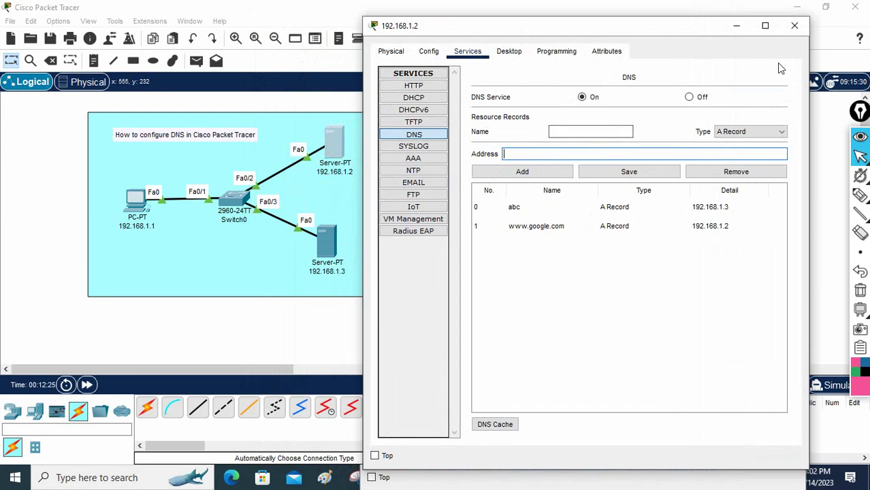
{"action": "left_click", "coordinate": [794, 26]}
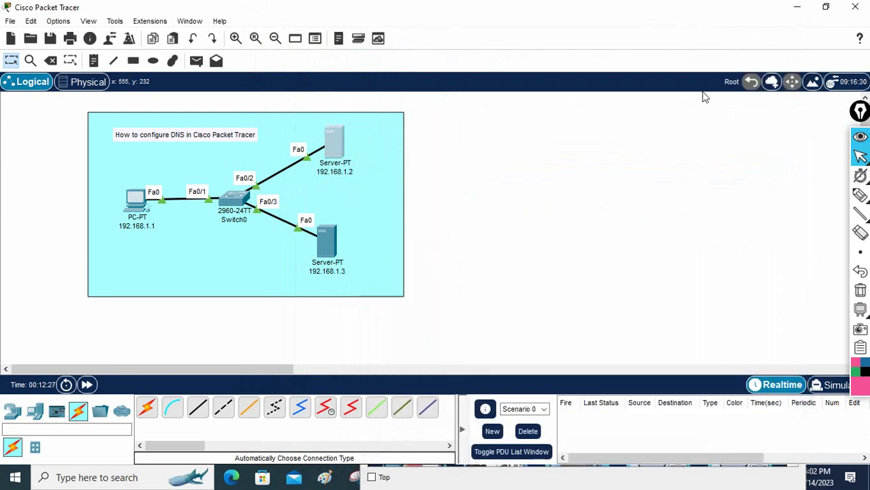